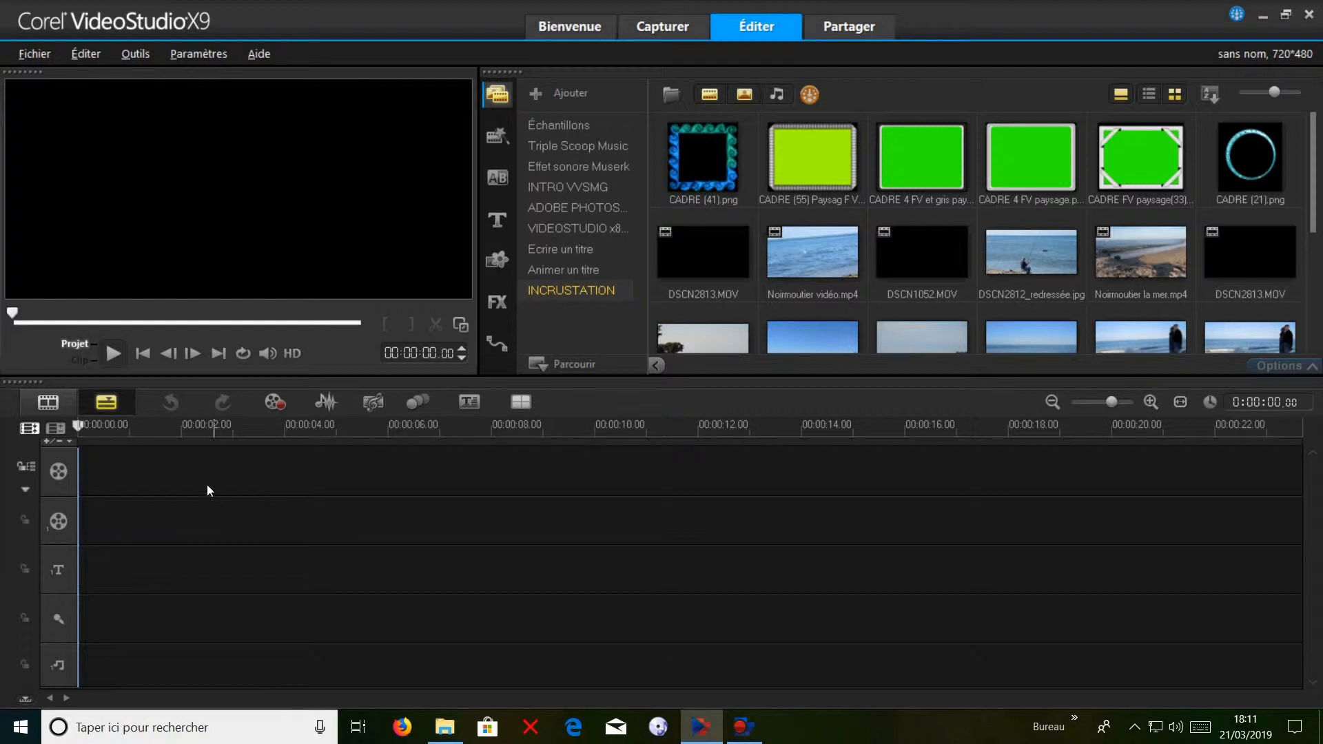
Set the number of overlay tracks (Pistes incrustation) to 4 in the track manager.
left_click(57, 428)
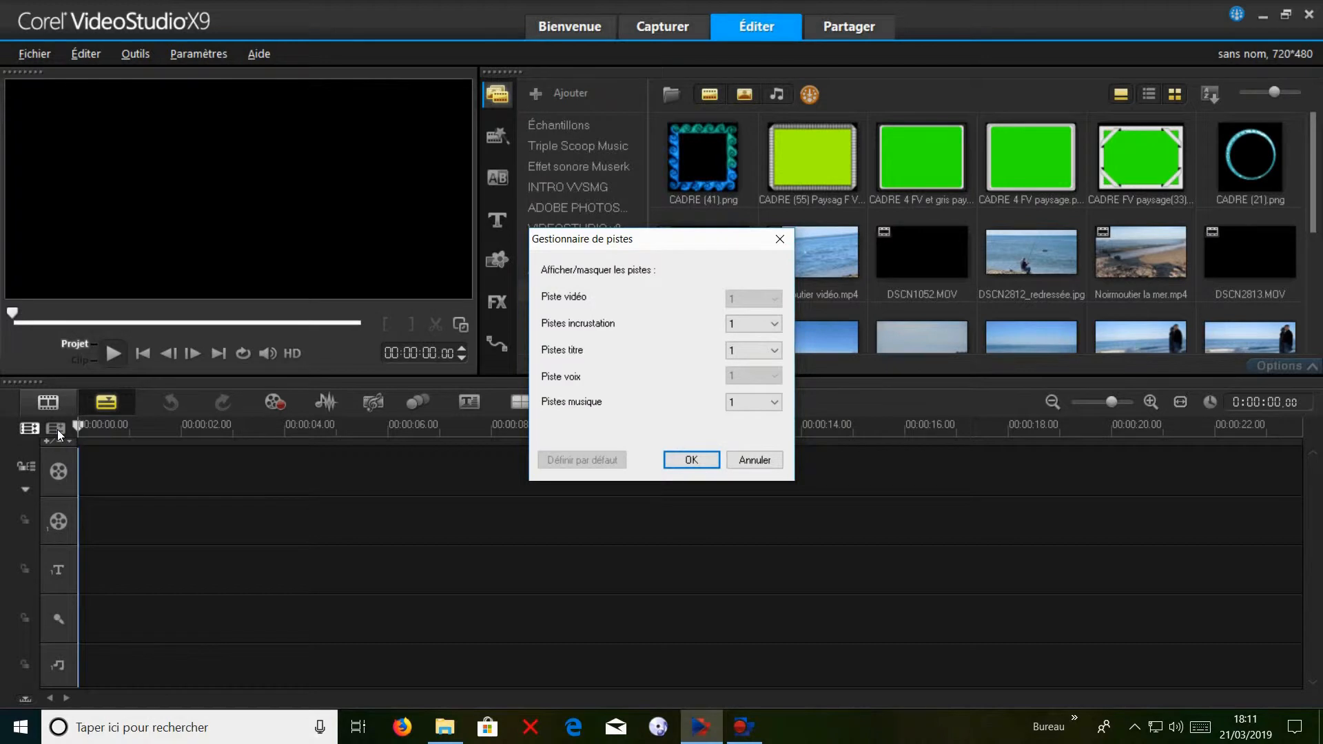
left_click(772, 325)
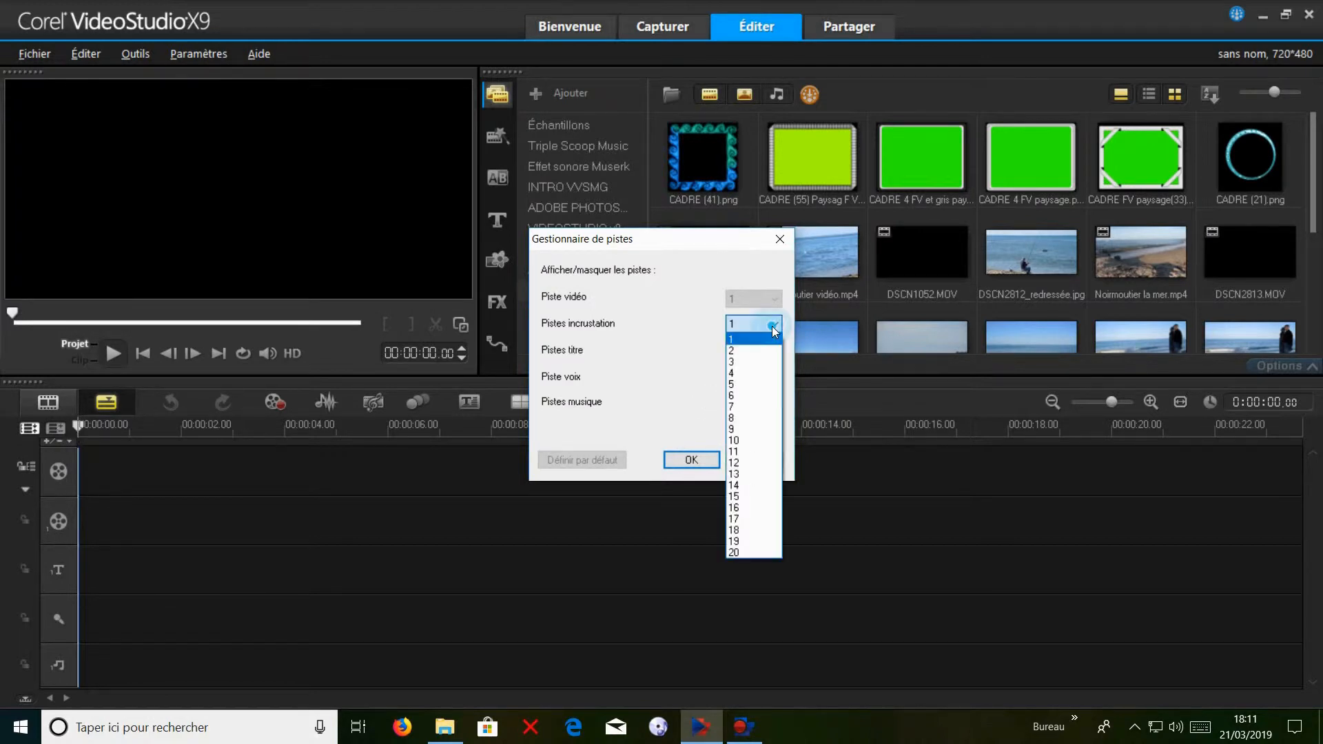
left_click(751, 374)
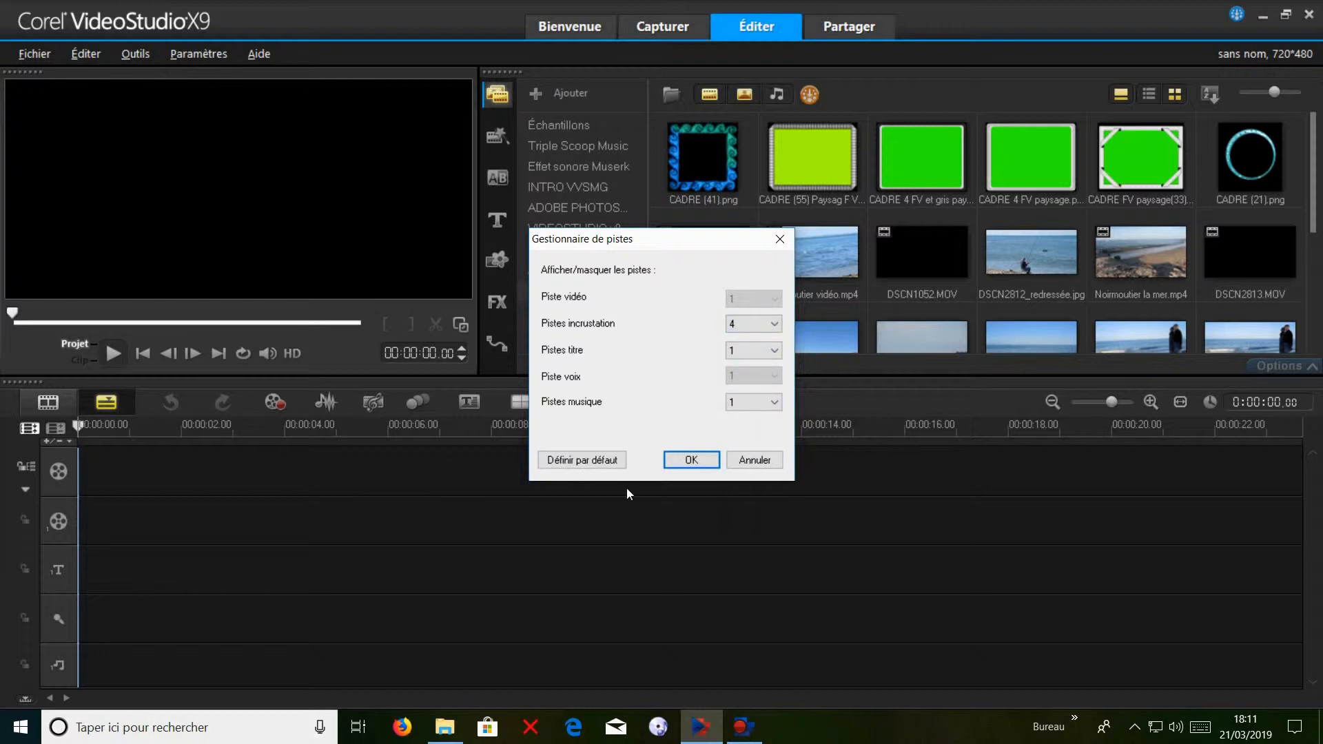
left_click(692, 460)
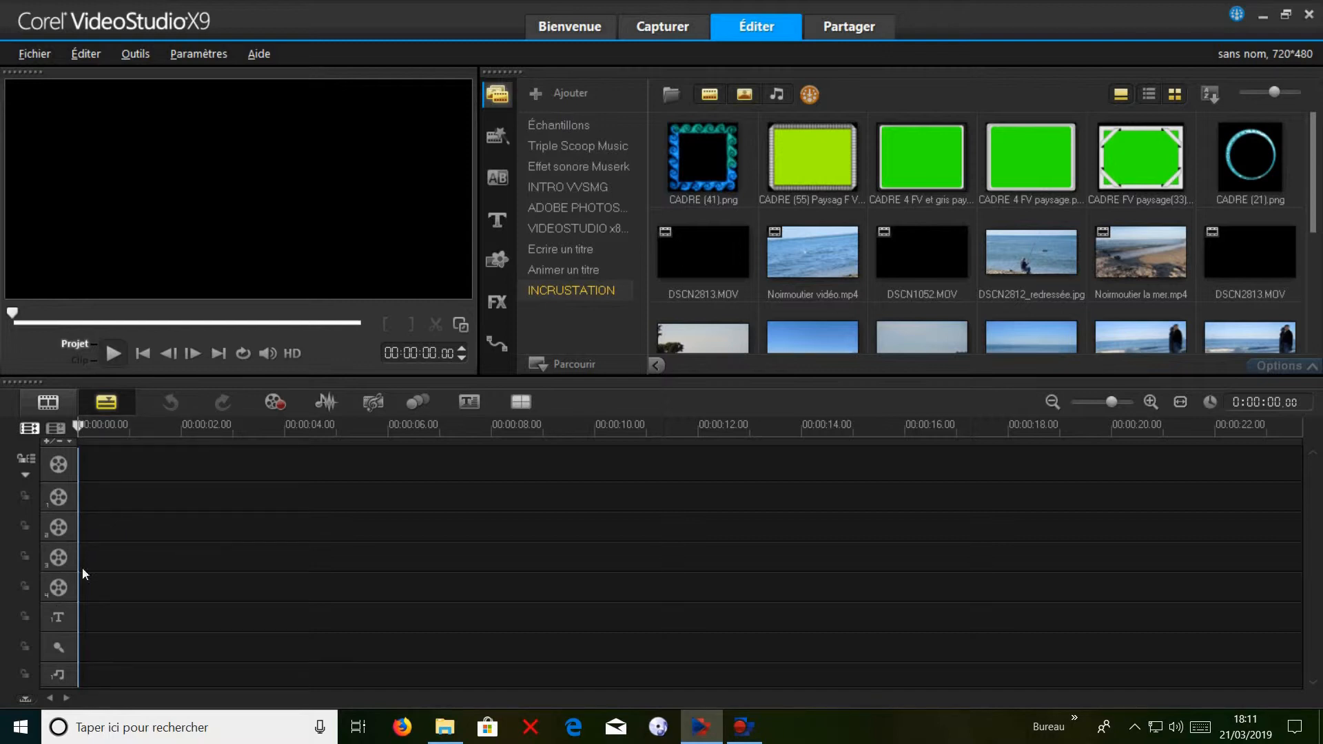
left_click(84, 495)
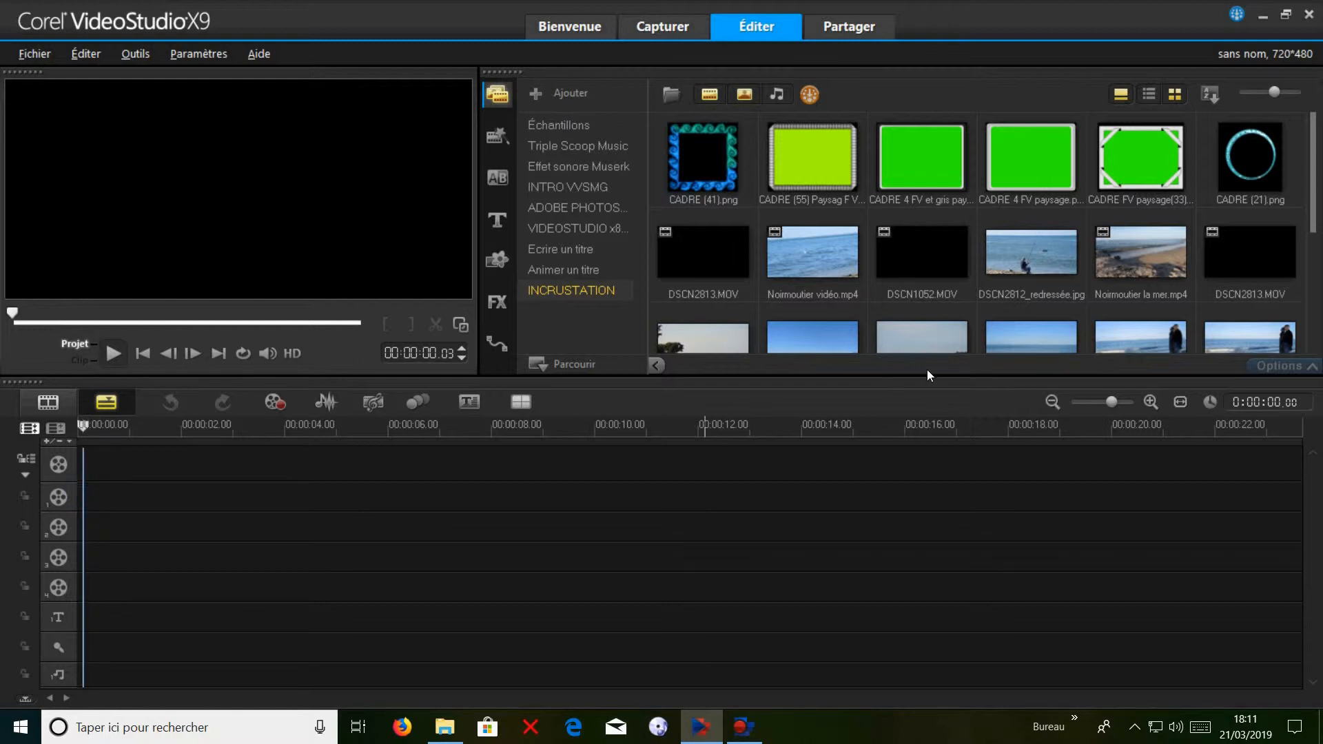
Hide photos in the library, place Noirmoutier la mer.mp4 at the start of overlay track 1 and fit it to the screen.
left_click(744, 95)
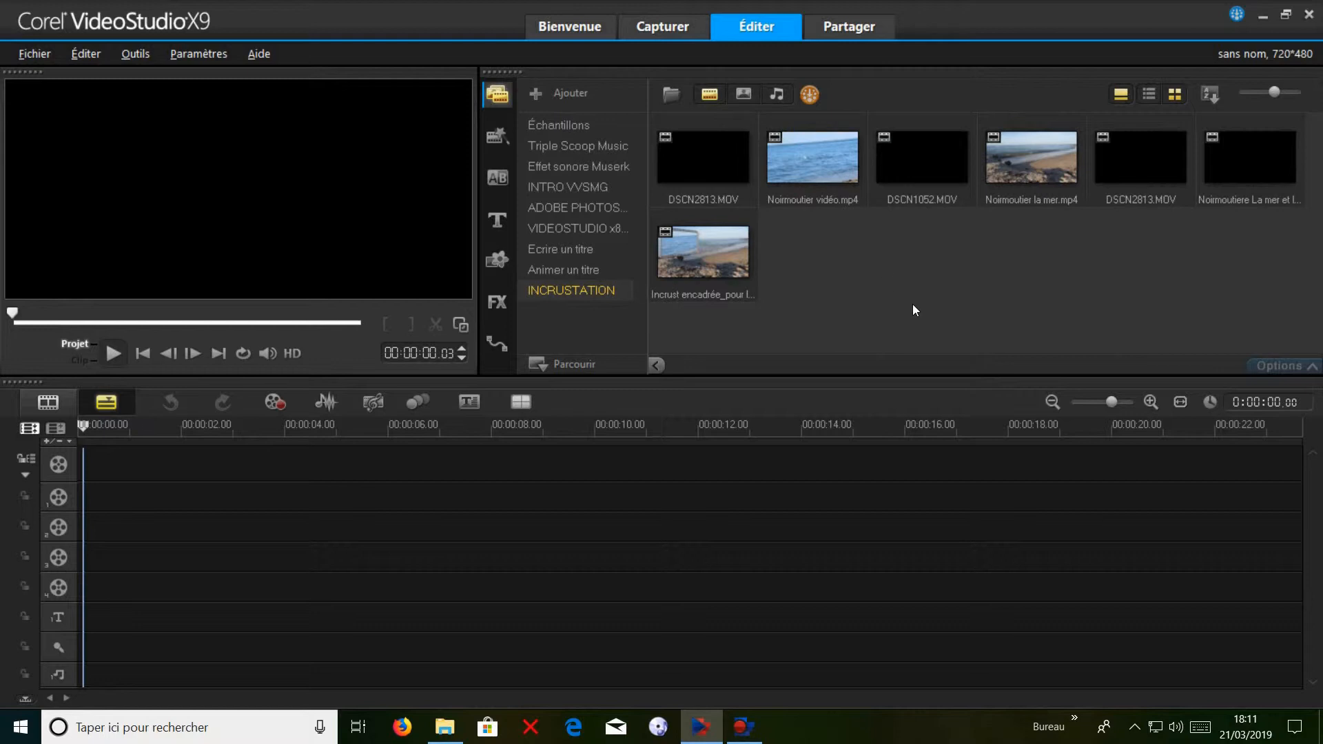
left_click_drag(1029, 145, 78, 506)
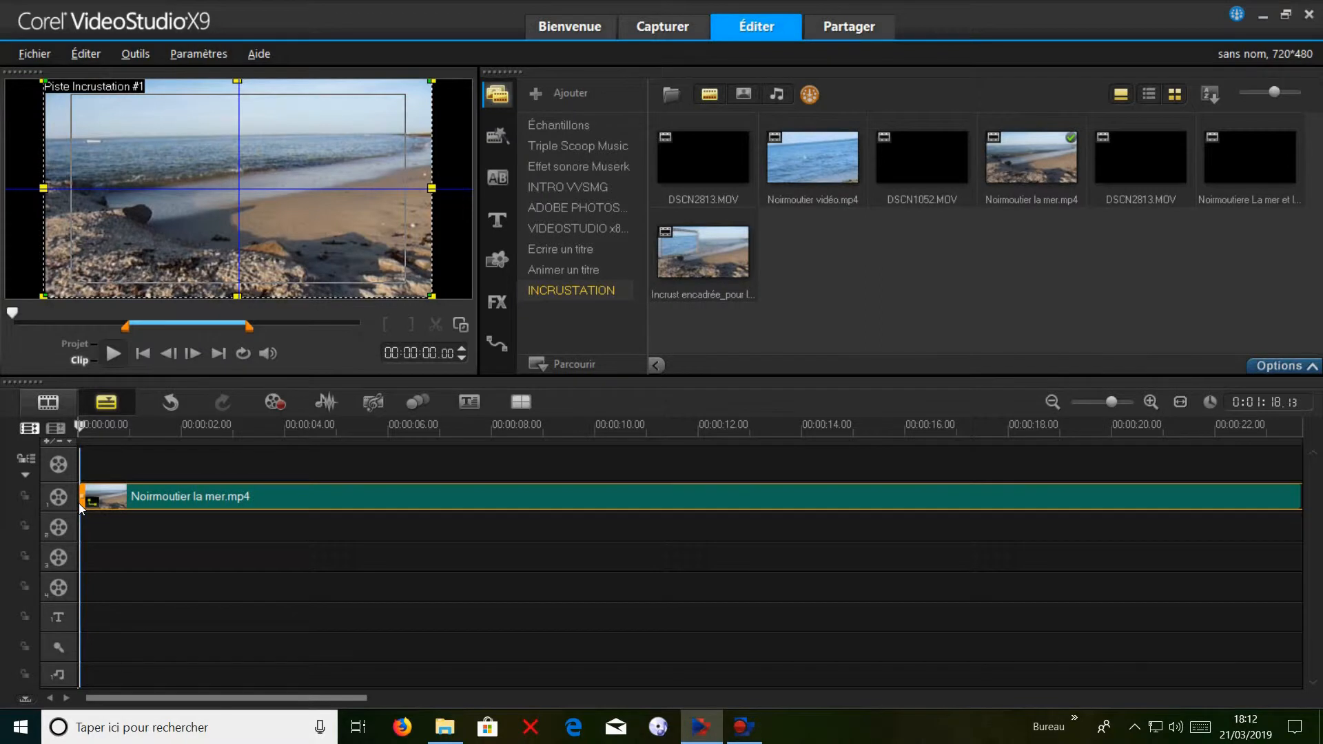
right_click(290, 215)
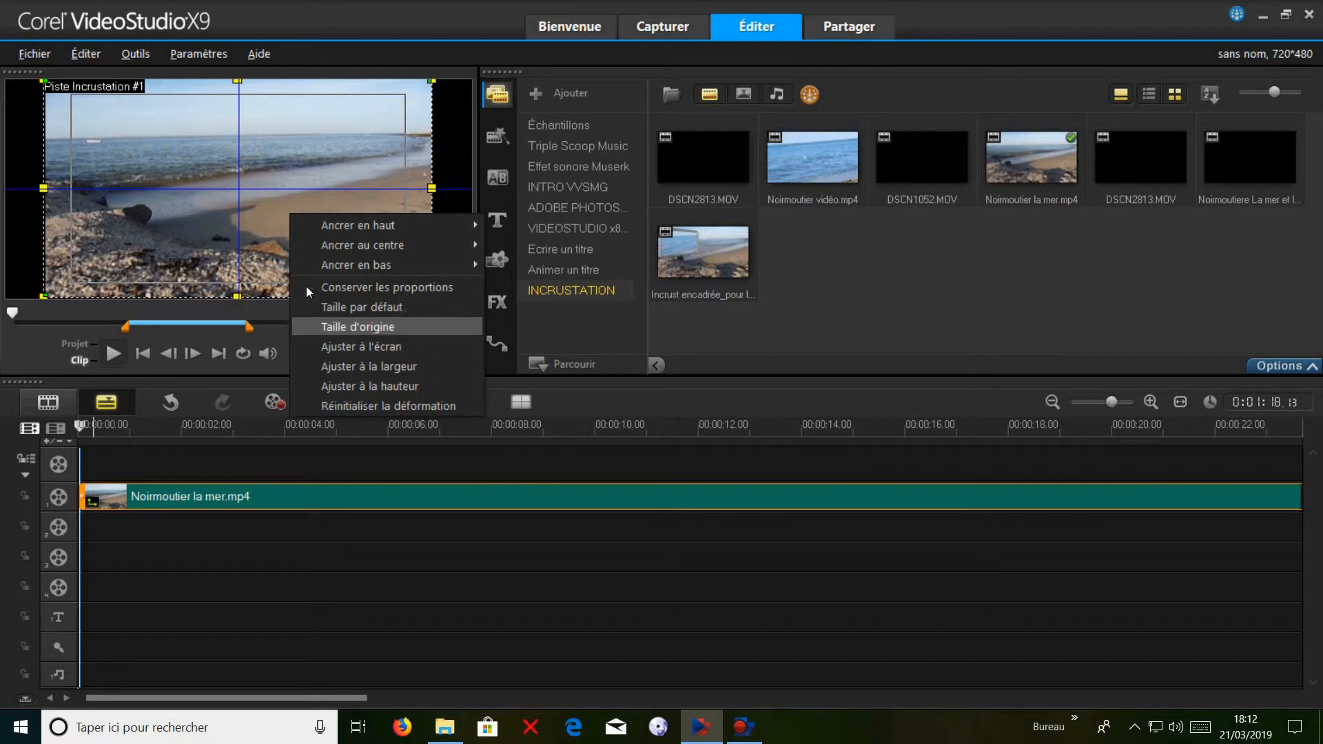
right_click(274, 164)
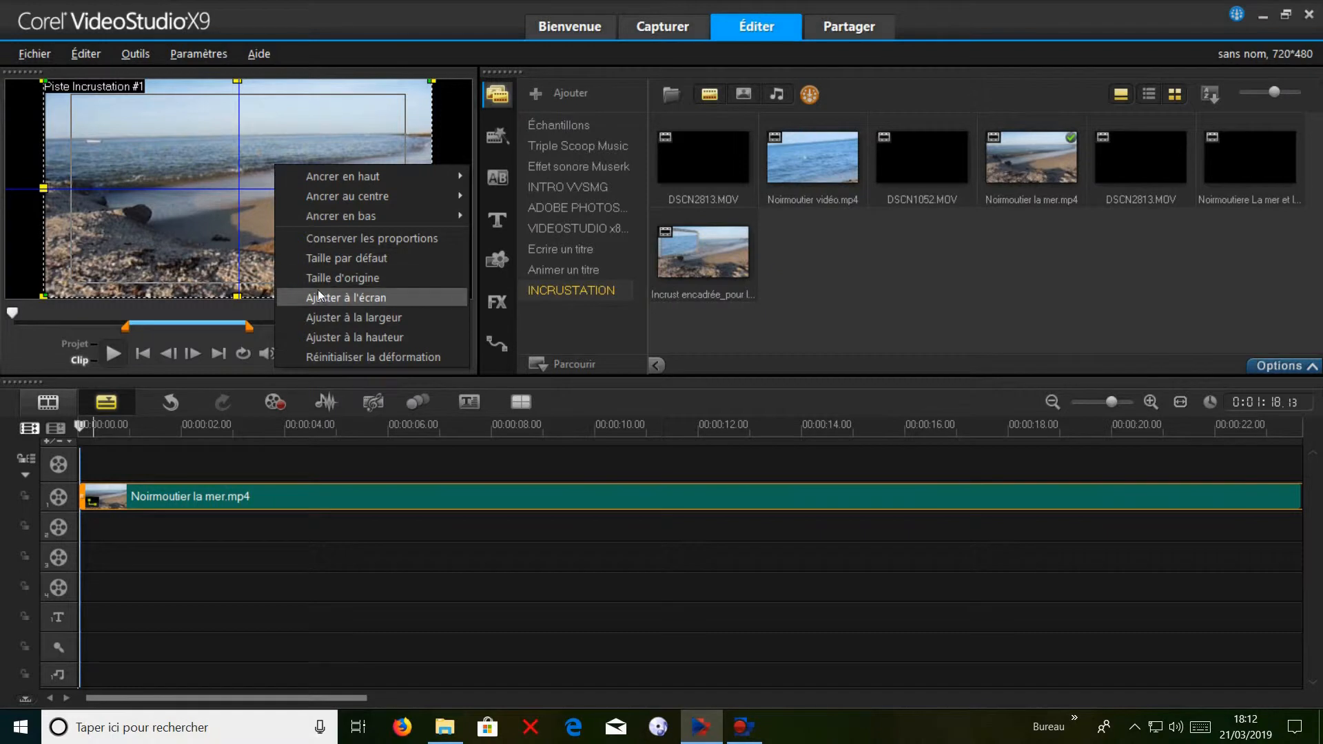
left_click(319, 298)
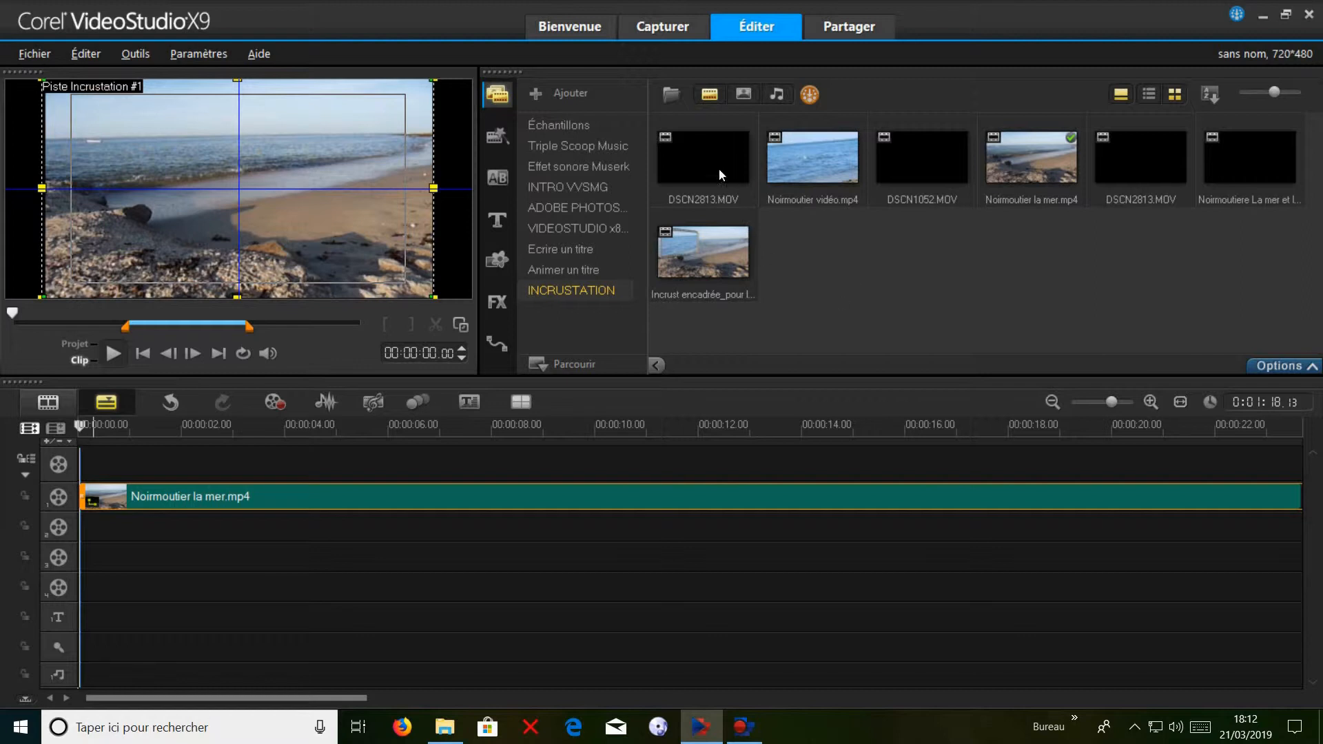
Show only photos in the library and place the CADRE (55) Paysag F Vert.png frame at the start of overlay track 2.
left_click(712, 101)
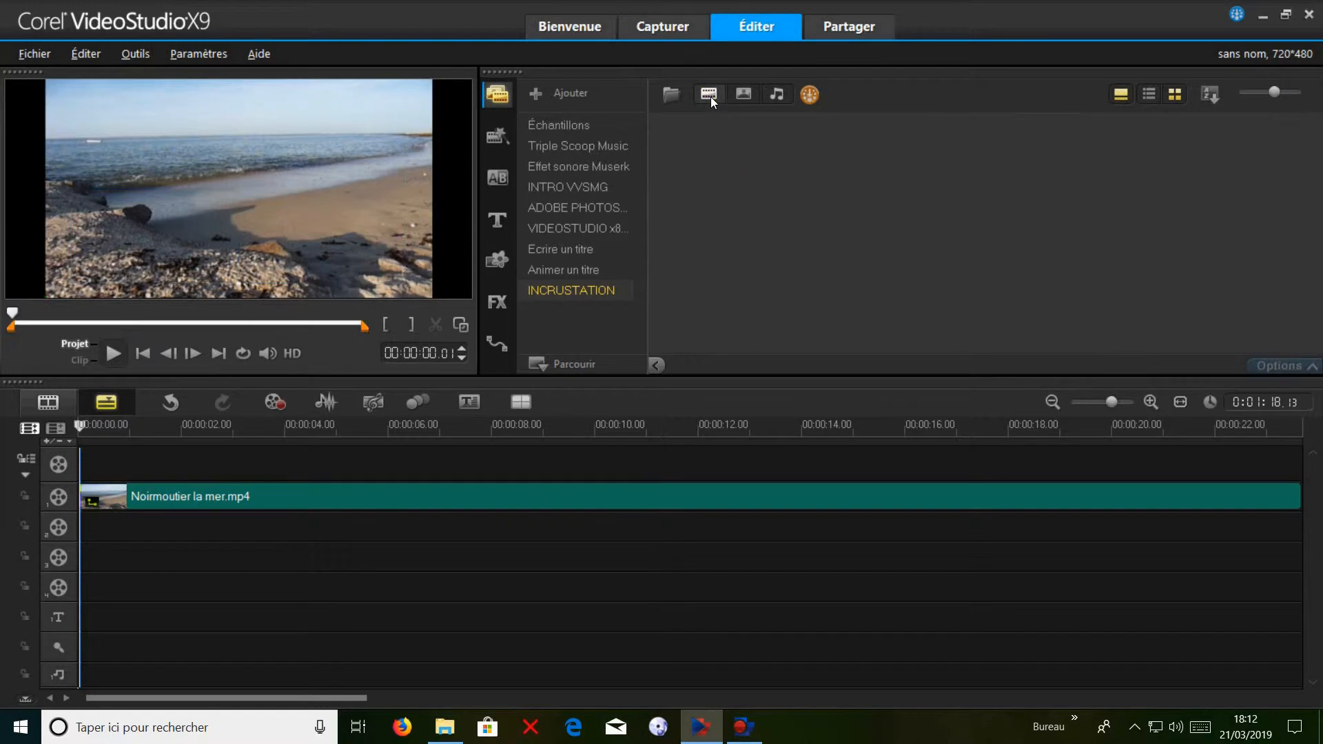
left_click(747, 96)
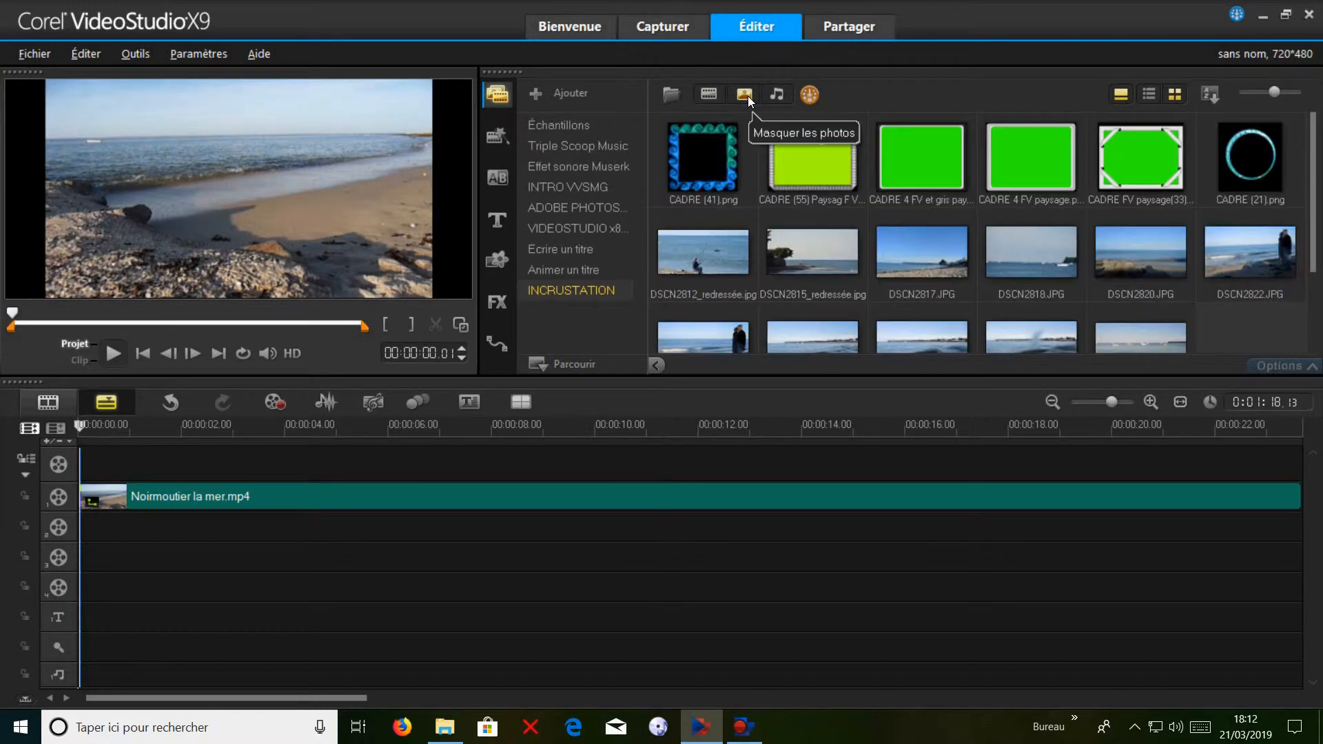
left_click(816, 150)
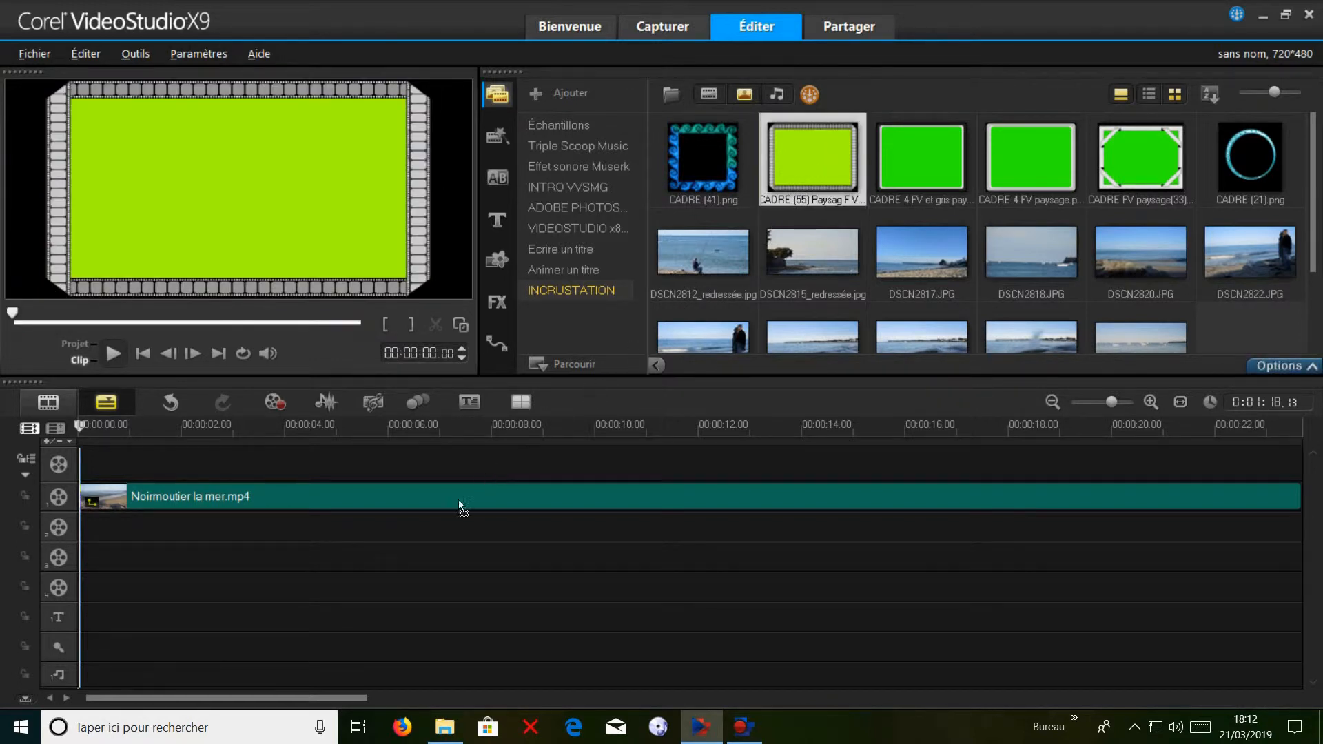
left_click_drag(427, 527, 80, 535)
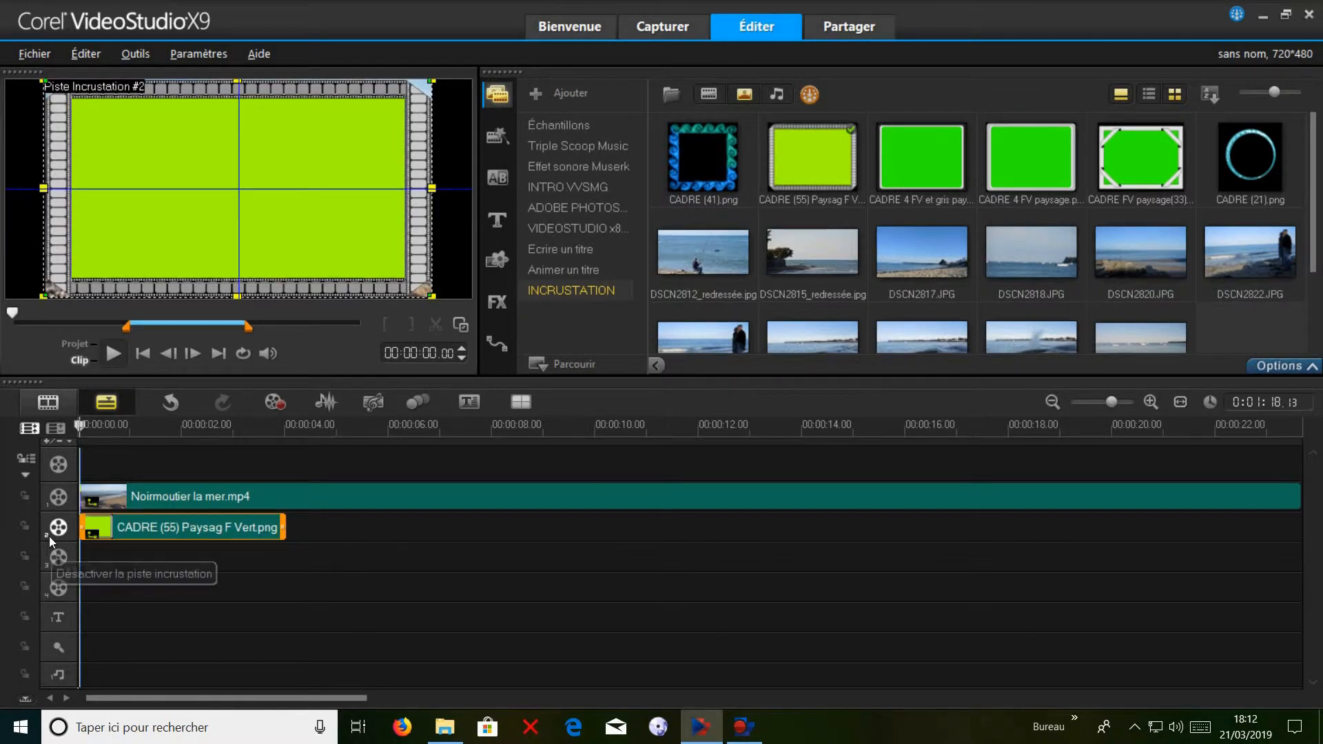
Extend the frame clip on overlay track 2 to the end of the Noirmoutier la mer.mp4 video and return to the start.
left_click(1180, 402)
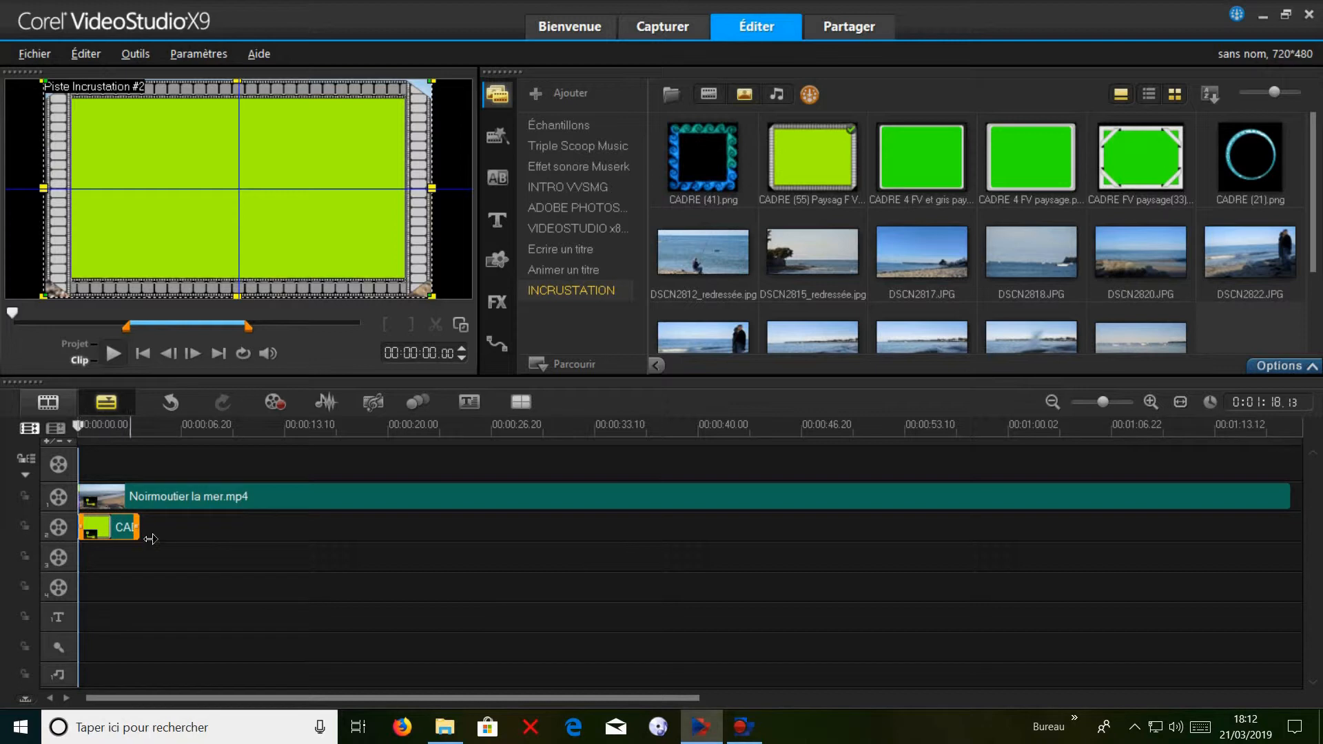
left_click_drag(138, 528, 1197, 541)
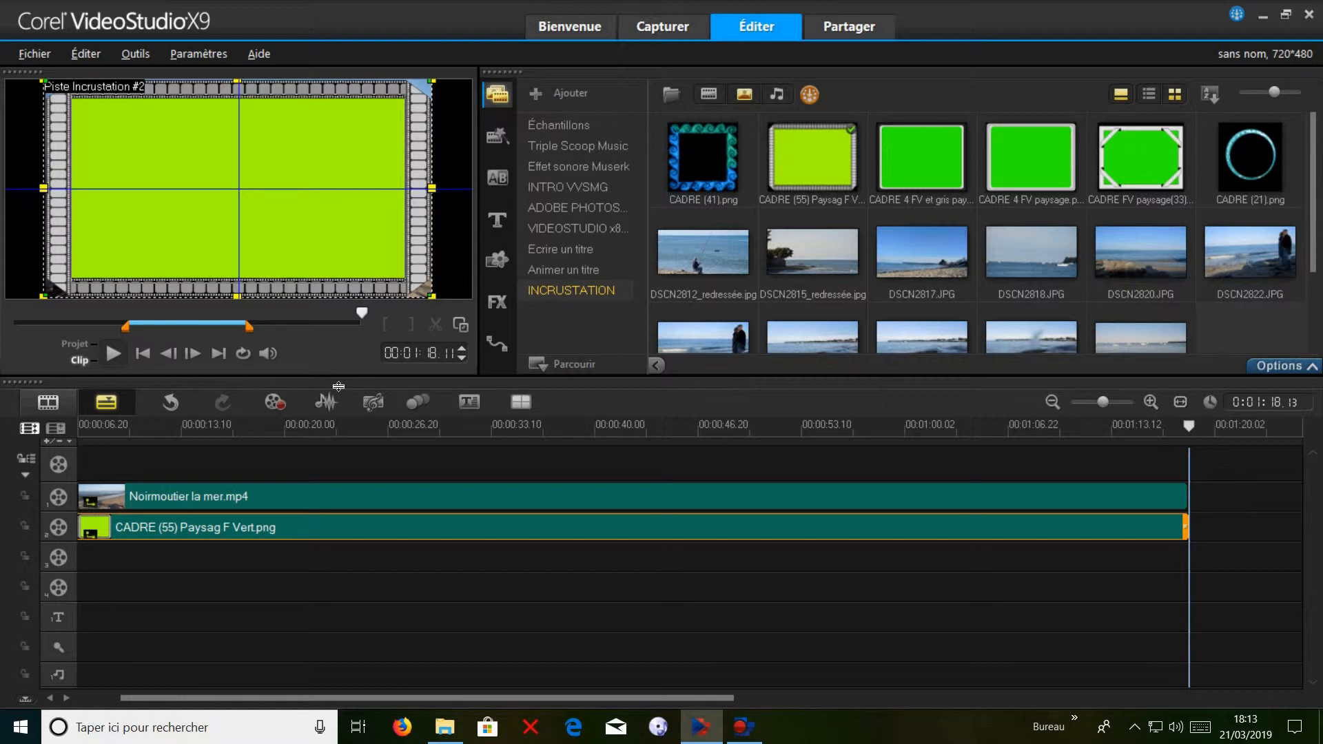
left_click(144, 354)
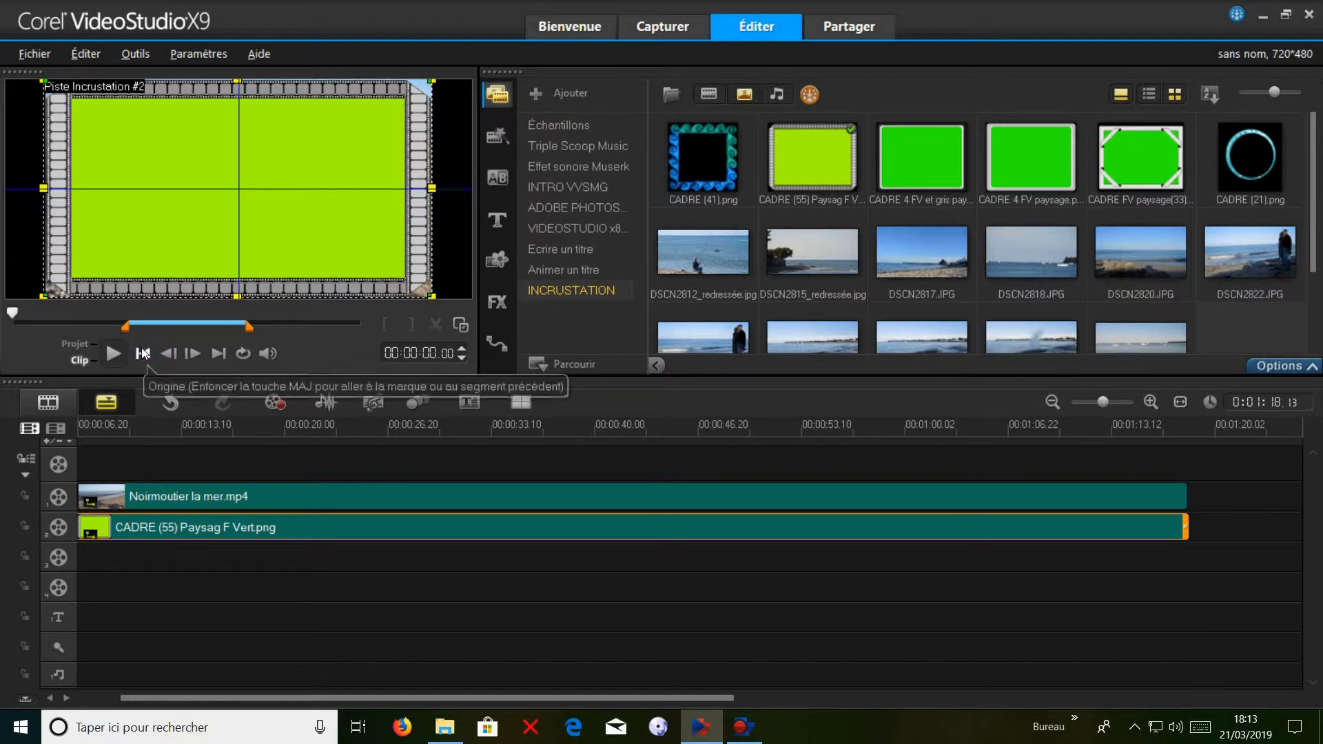
Apply a chroma key to the frame clip, sampling its green centre in the preview as the key colour.
left_click(293, 225)
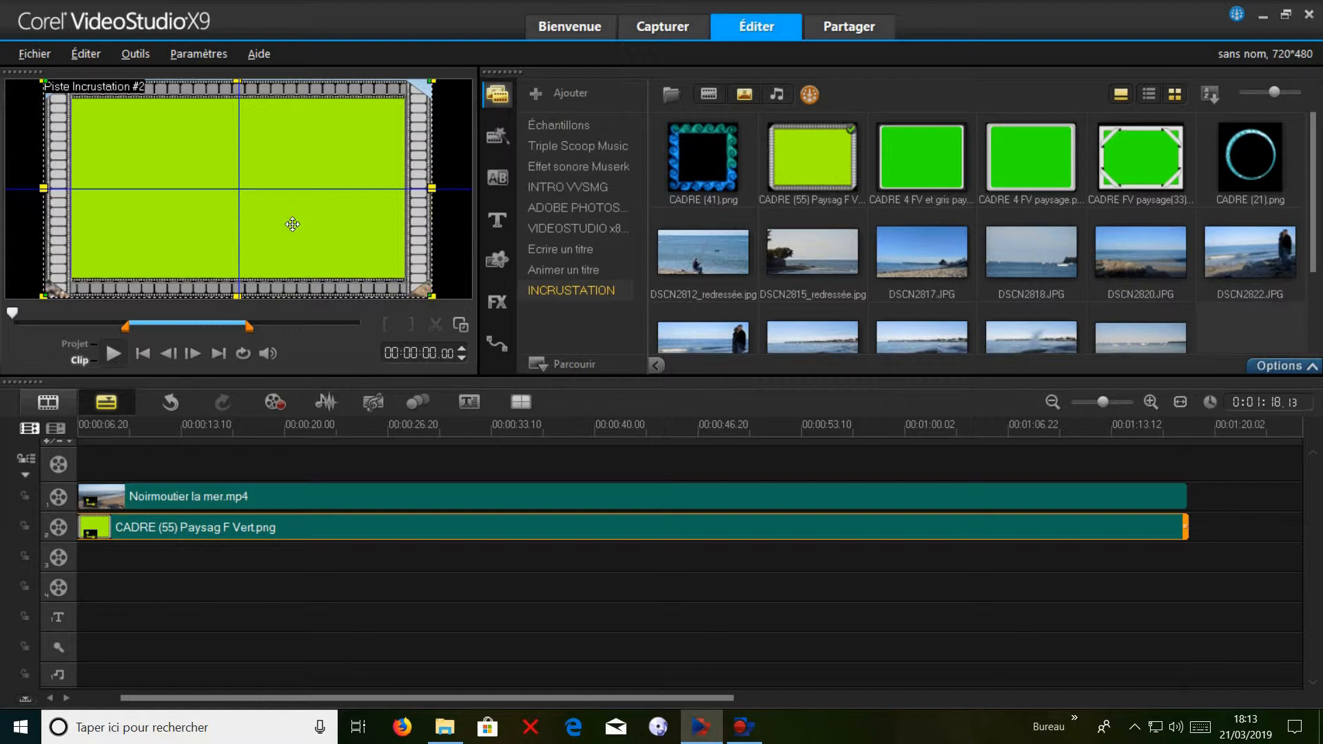
left_click(1299, 367)
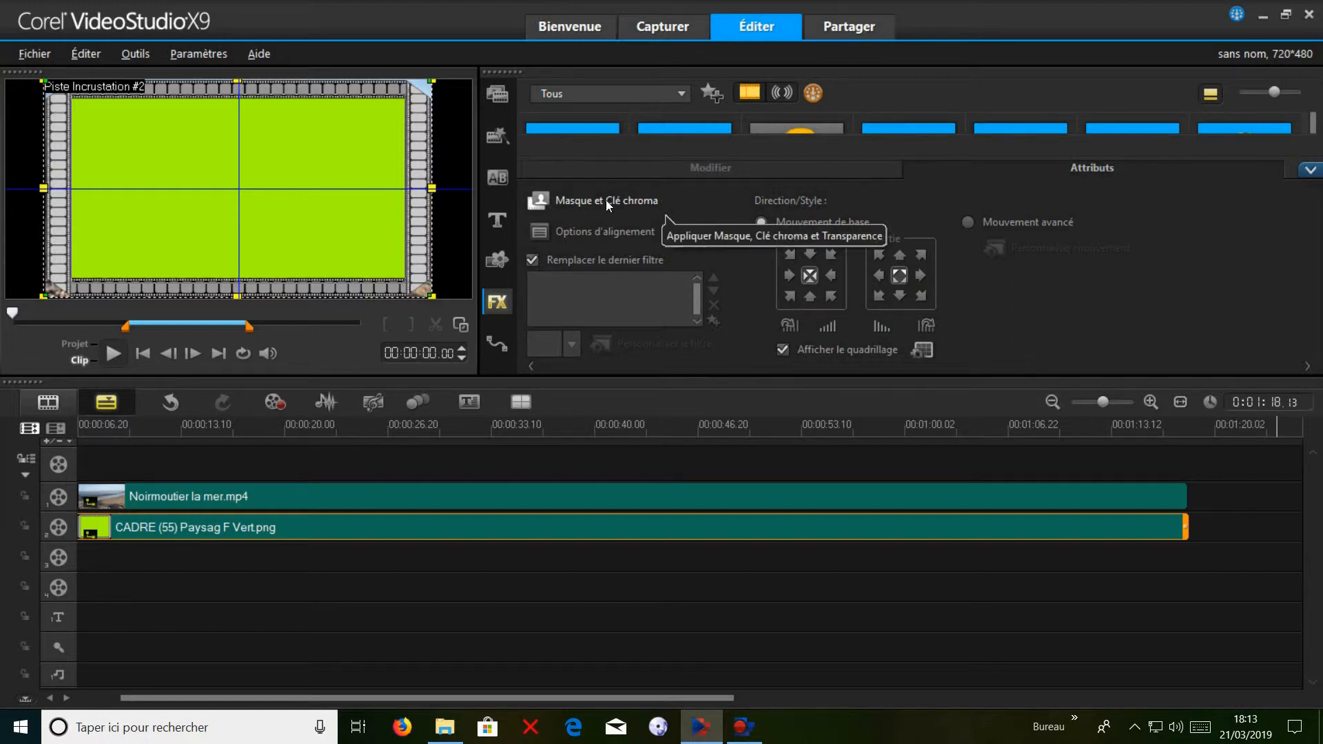
left_click(589, 201)
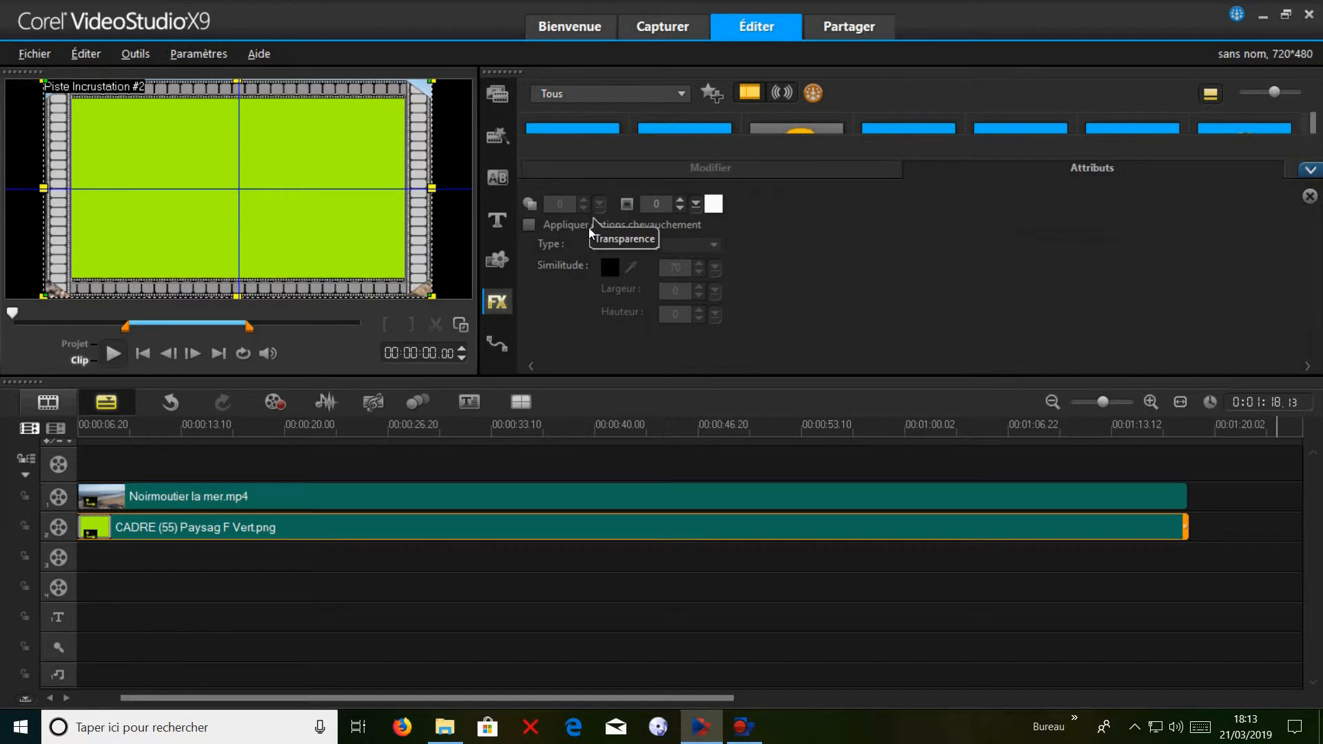
left_click(529, 226)
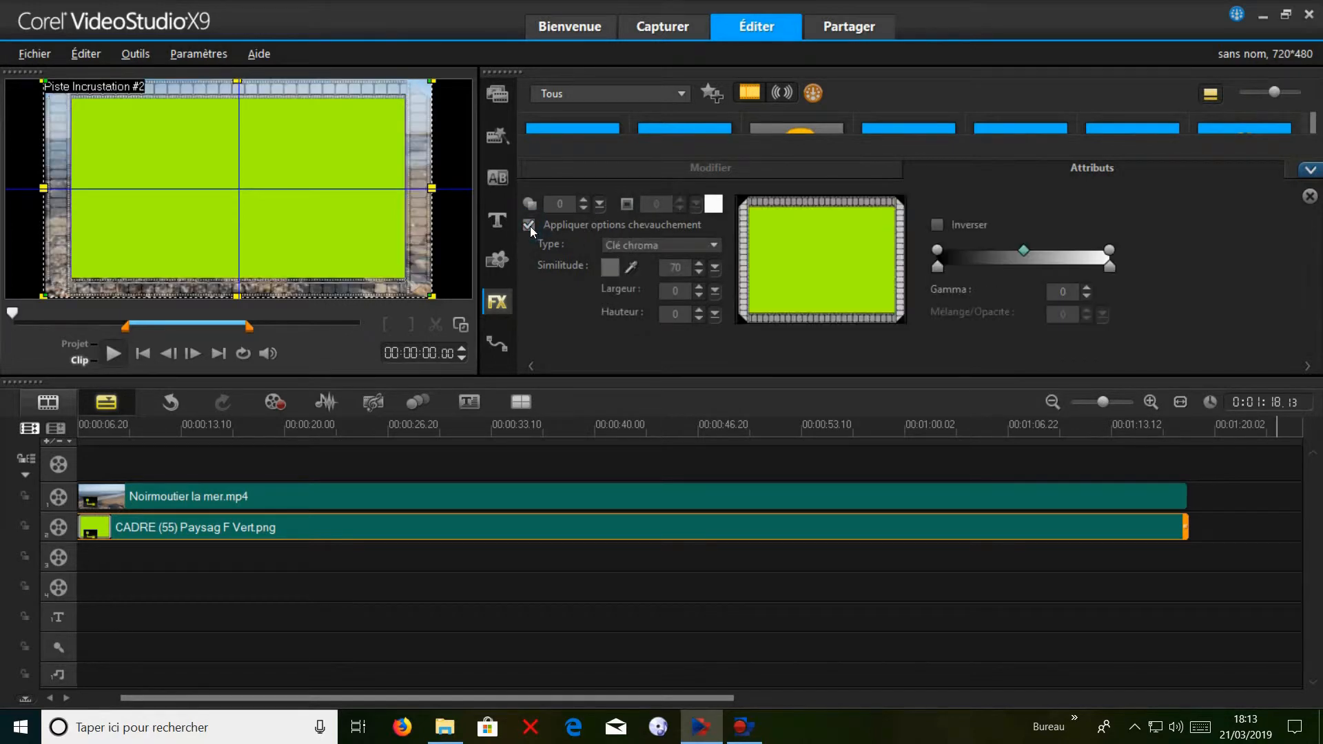
left_click(610, 267)
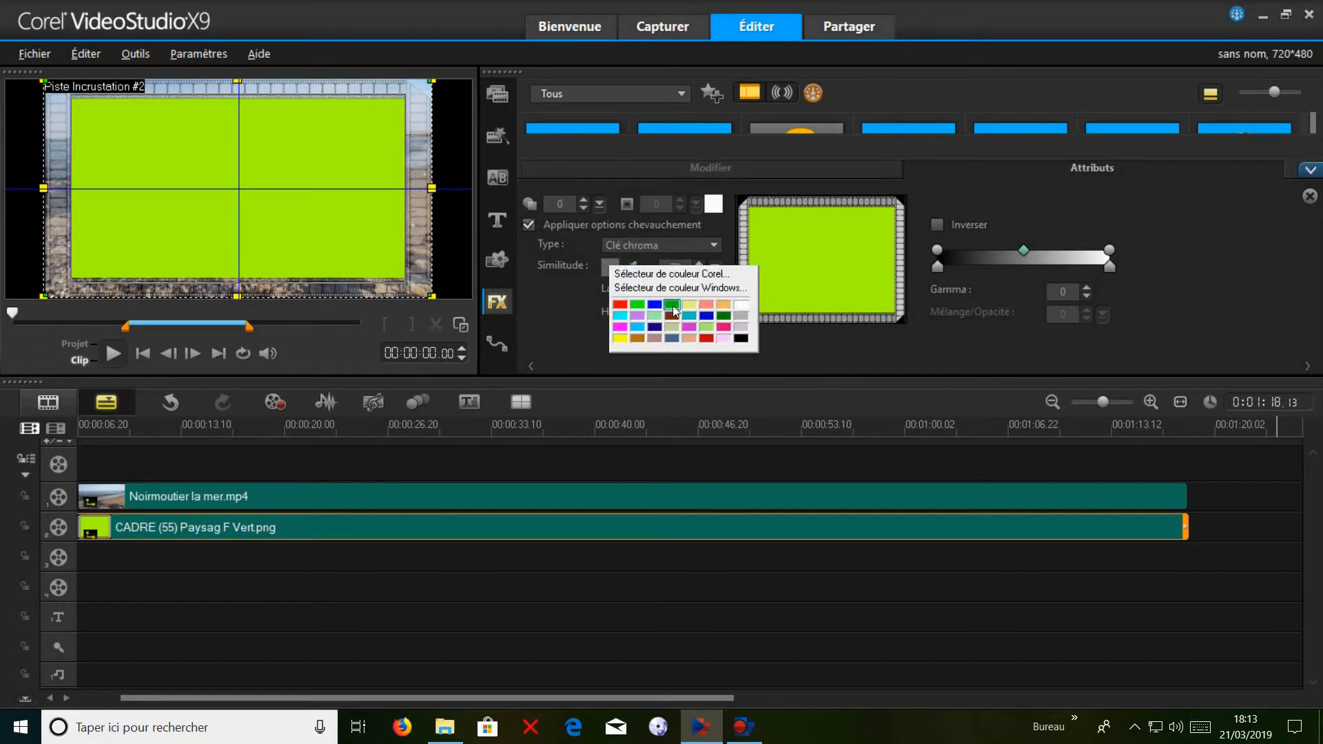
left_click(550, 307)
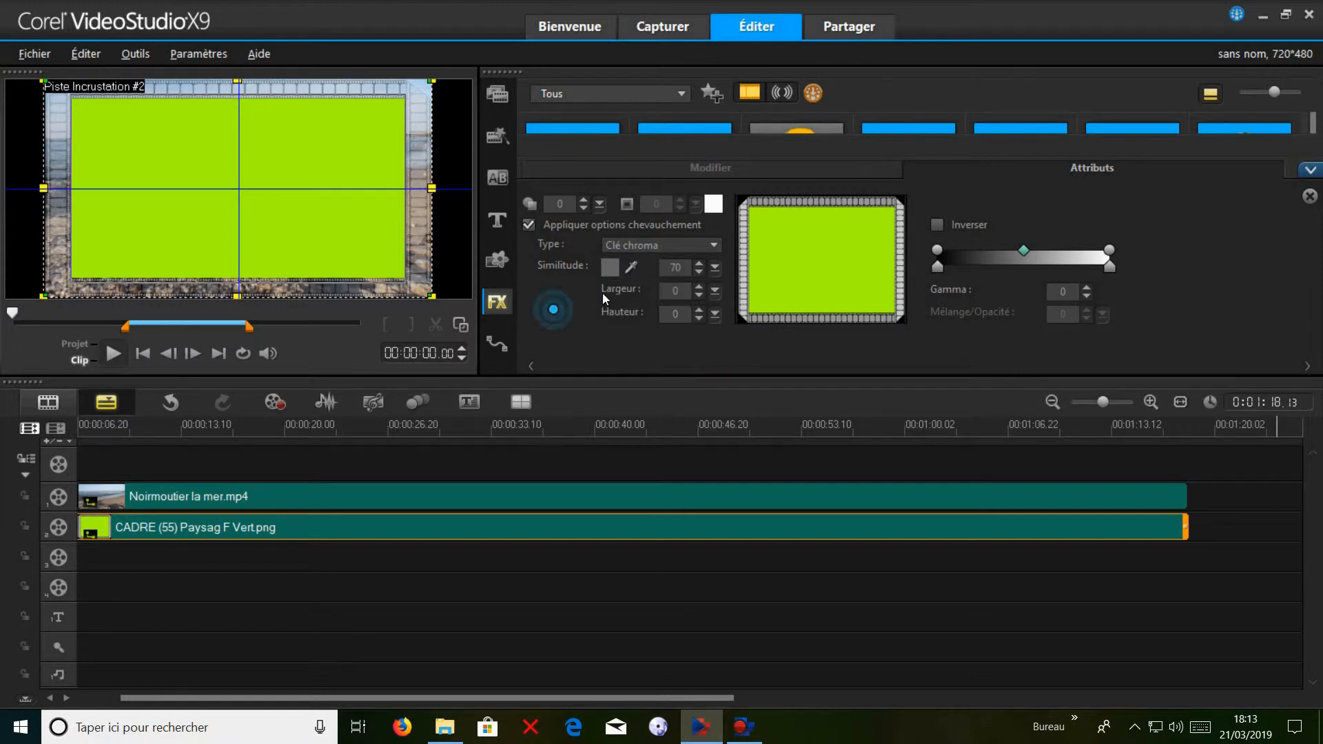
left_click(632, 268)
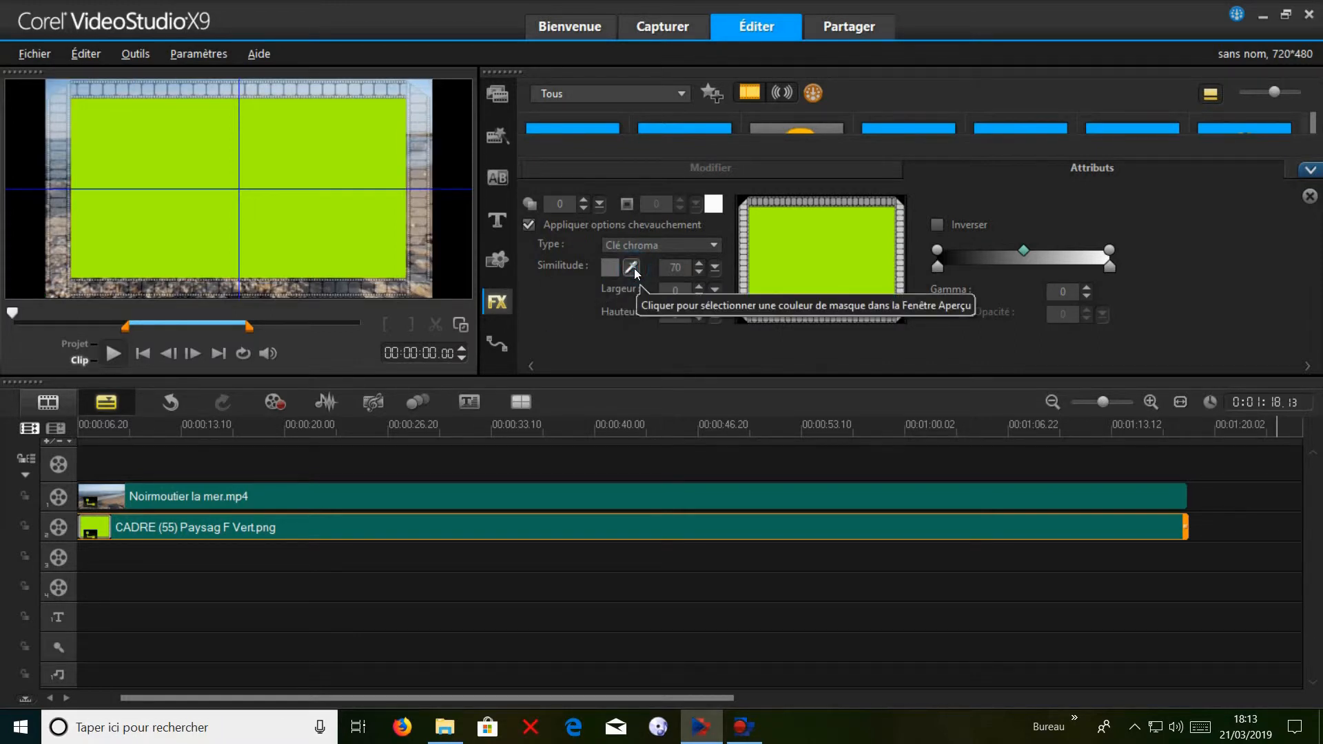
left_click(330, 180)
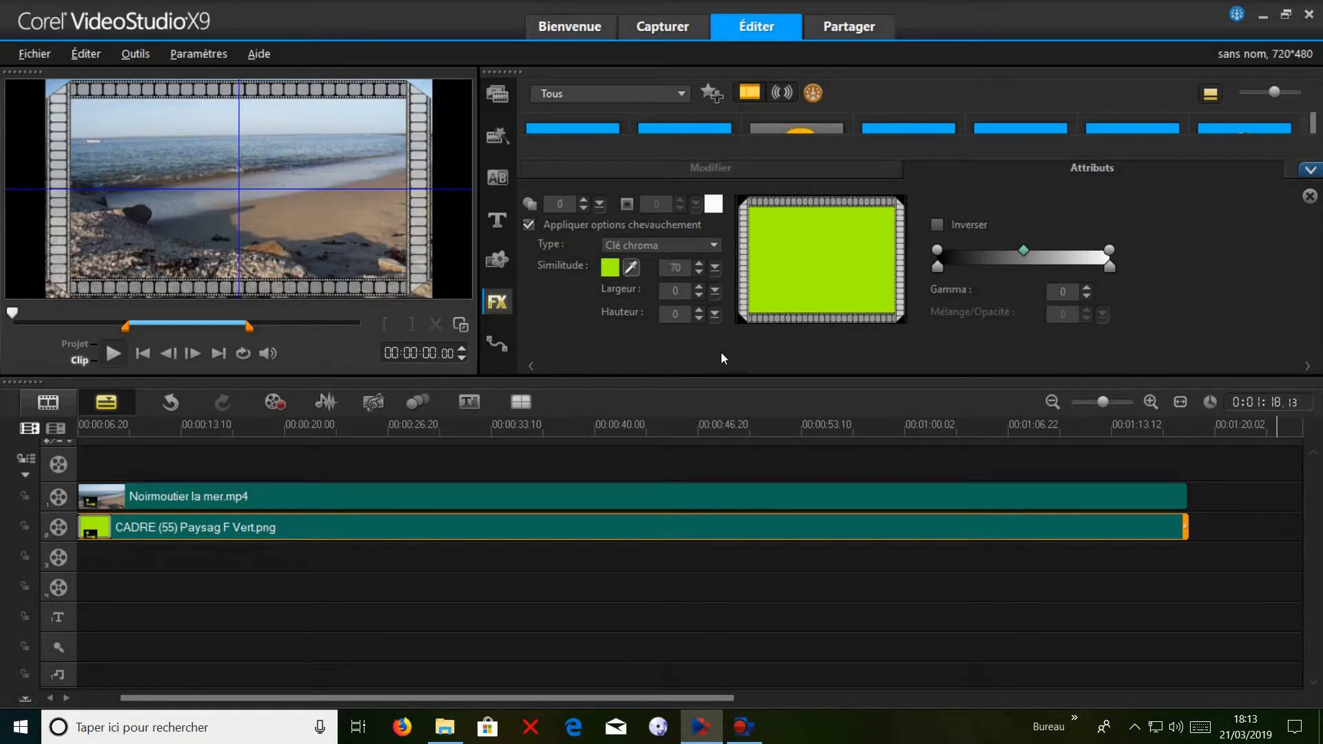
left_click(1310, 170)
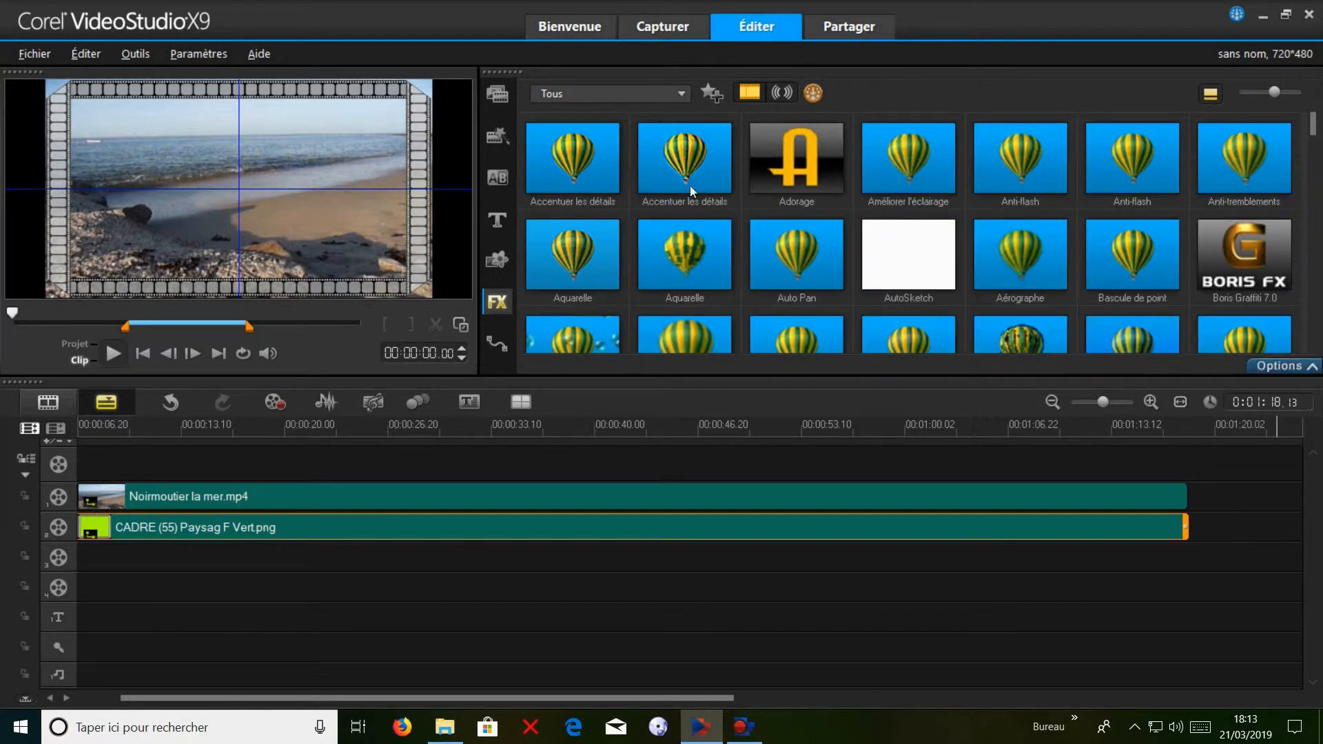
Shrink the frame overlay to about half its size and place it in the upper-left part of the picture.
left_click(383, 558)
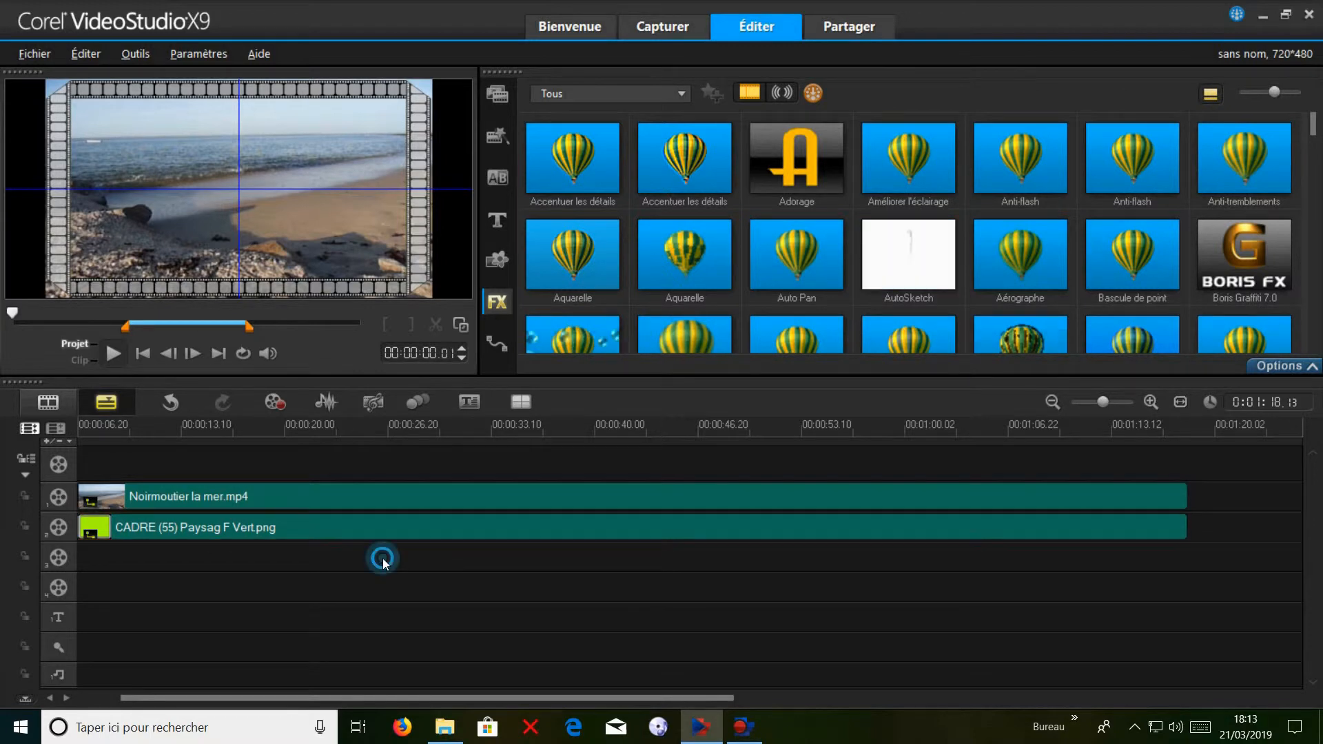
left_click(349, 539)
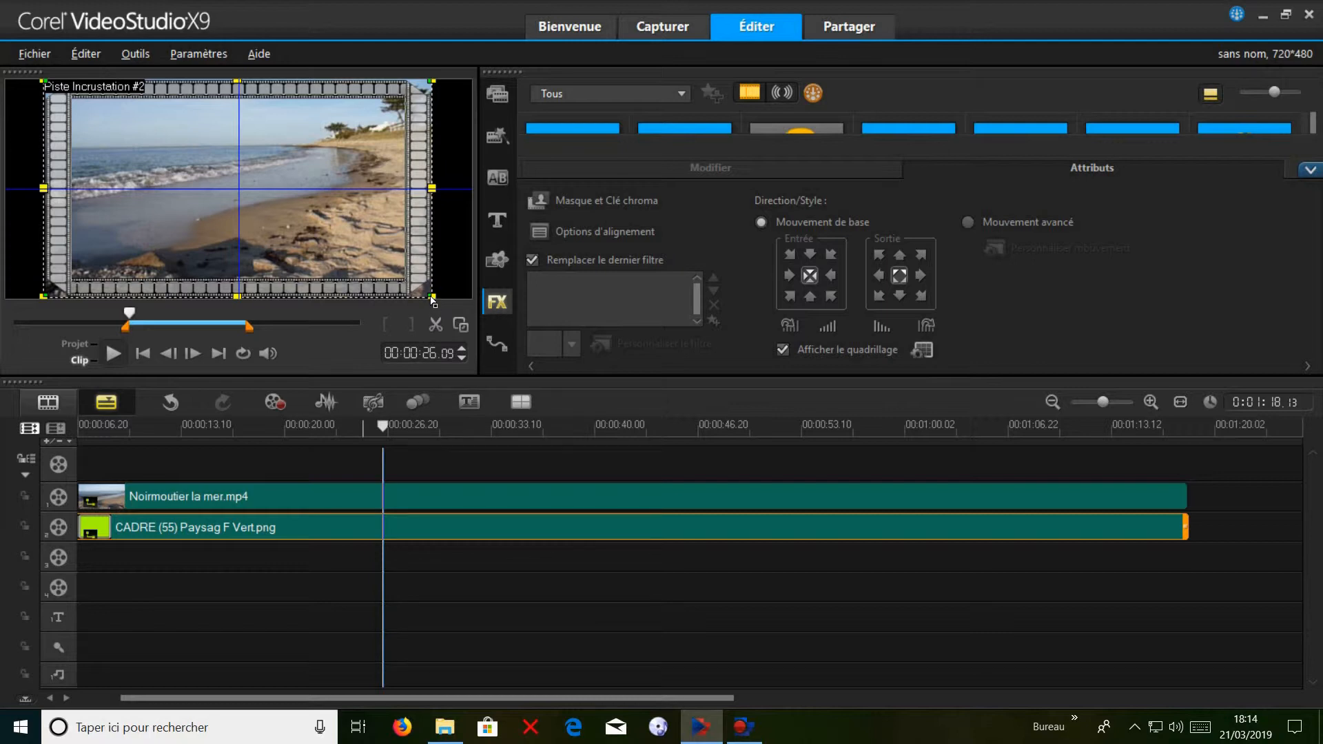
left_click(433, 297)
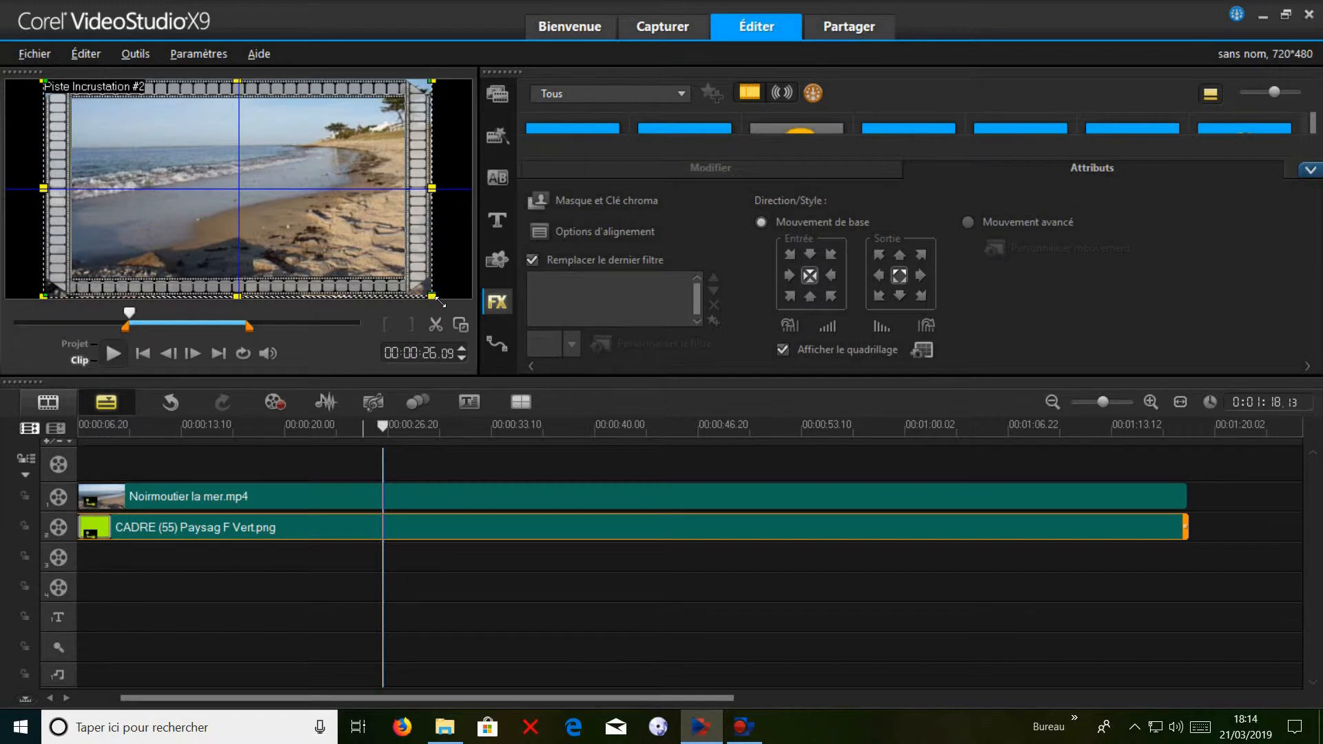
left_click_drag(434, 297, 242, 184)
left_click_drag(155, 153, 181, 175)
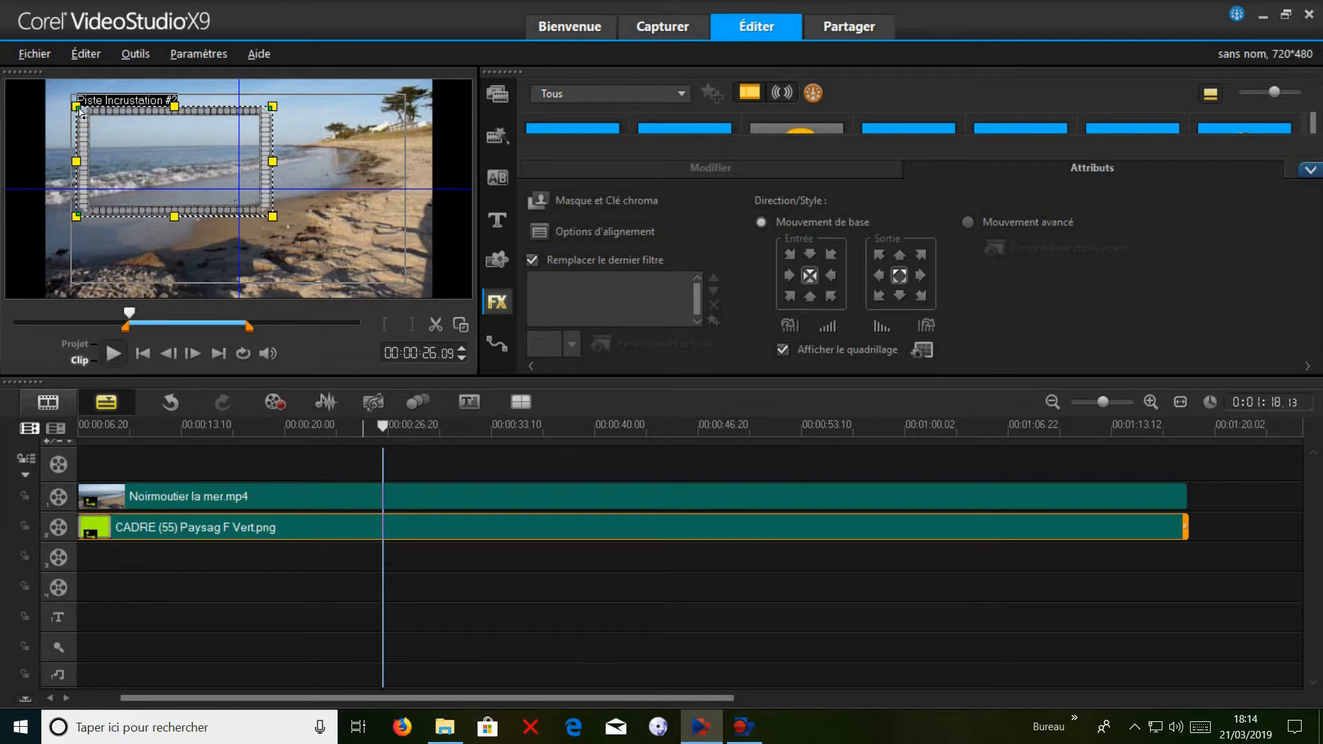
Narrow the frame overlay and distort its corners into a perspective shape that tapers toward the right.
left_click_drag(78, 108, 60, 90)
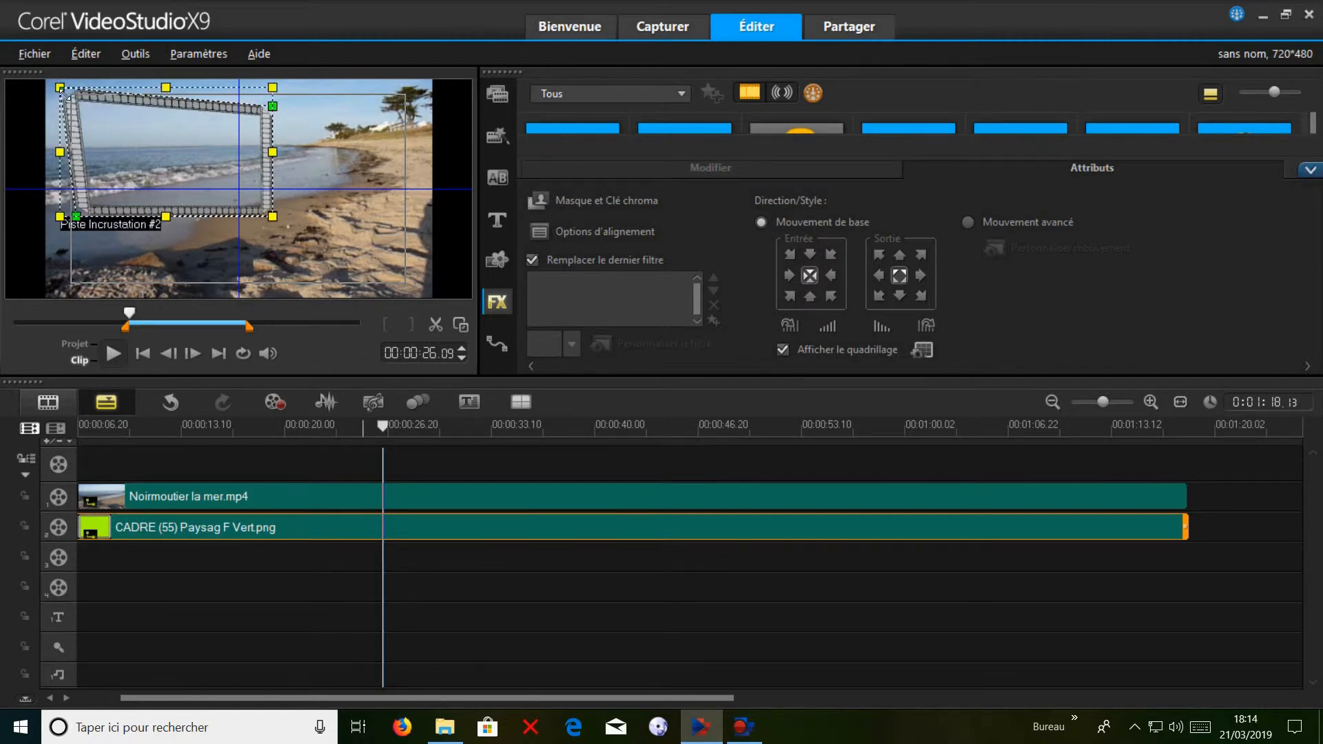
left_click_drag(77, 219, 61, 229)
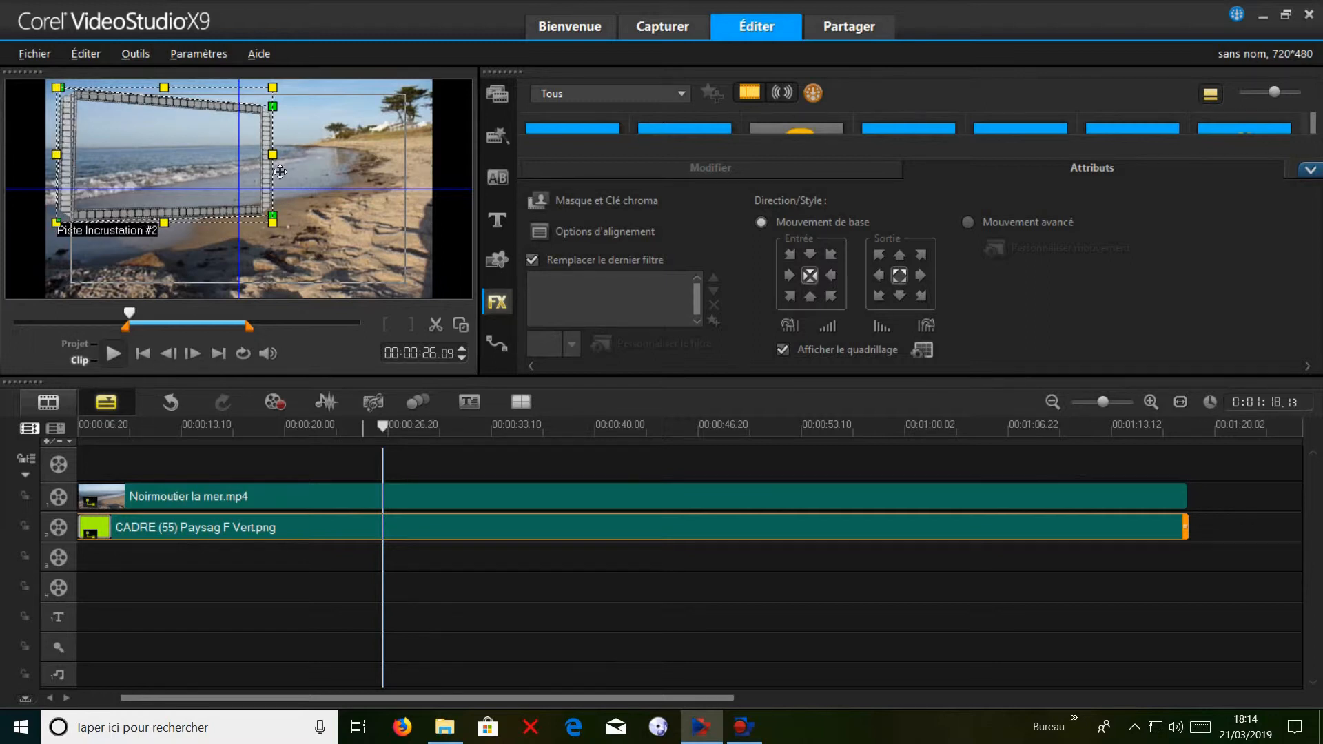
left_click_drag(280, 157, 248, 161)
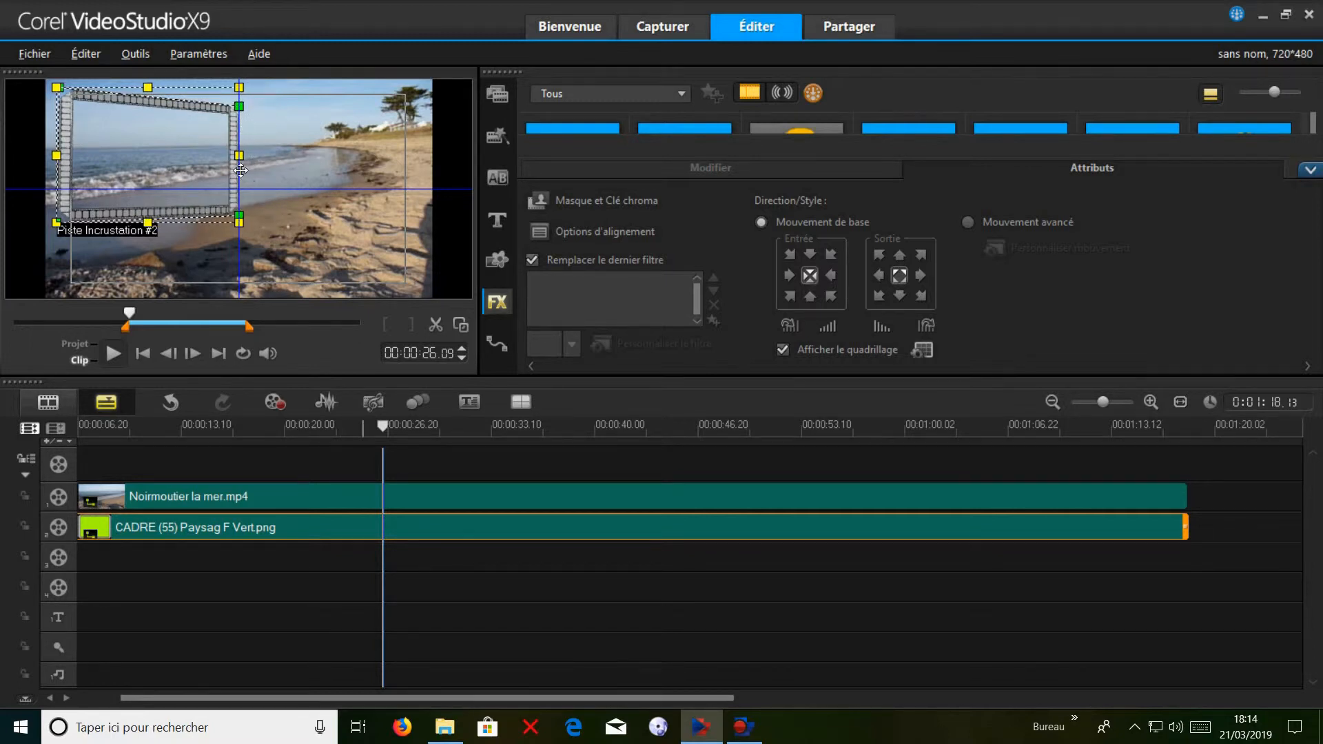
left_click_drag(240, 157, 218, 156)
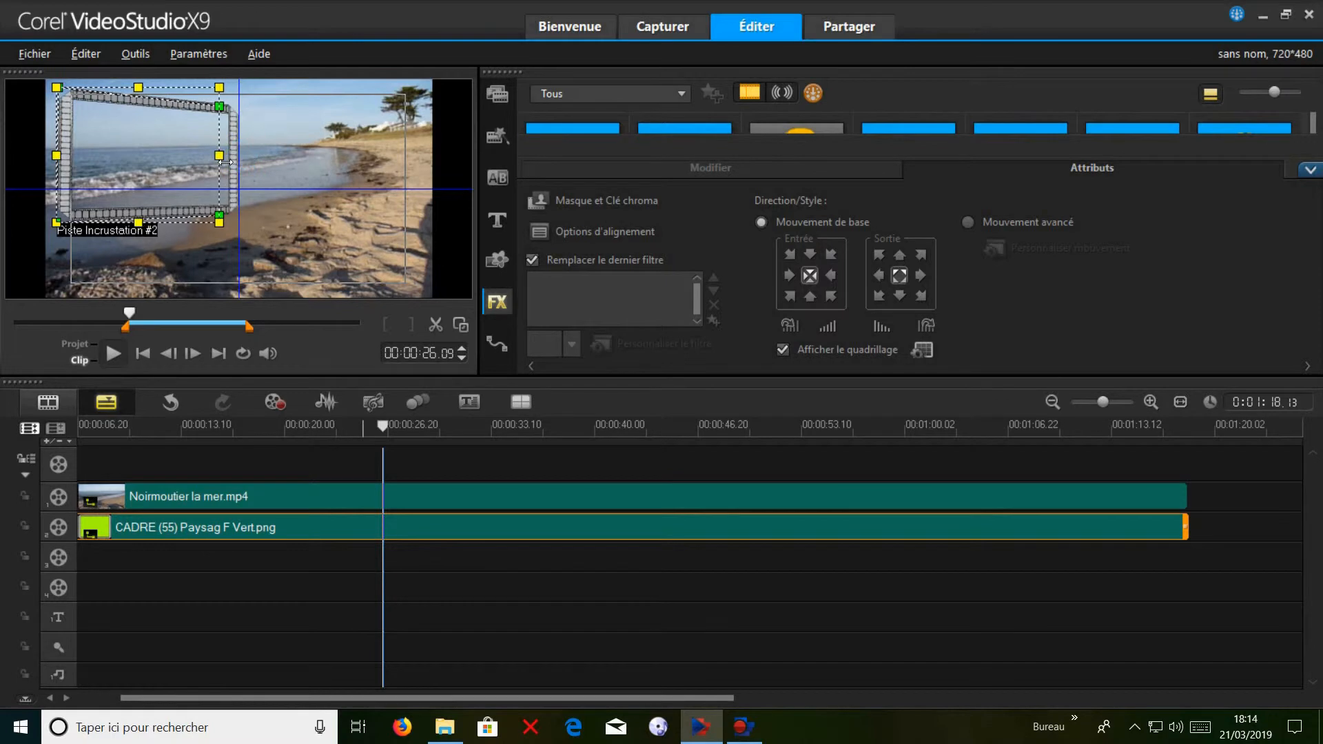
left_click_drag(138, 232, 219, 190)
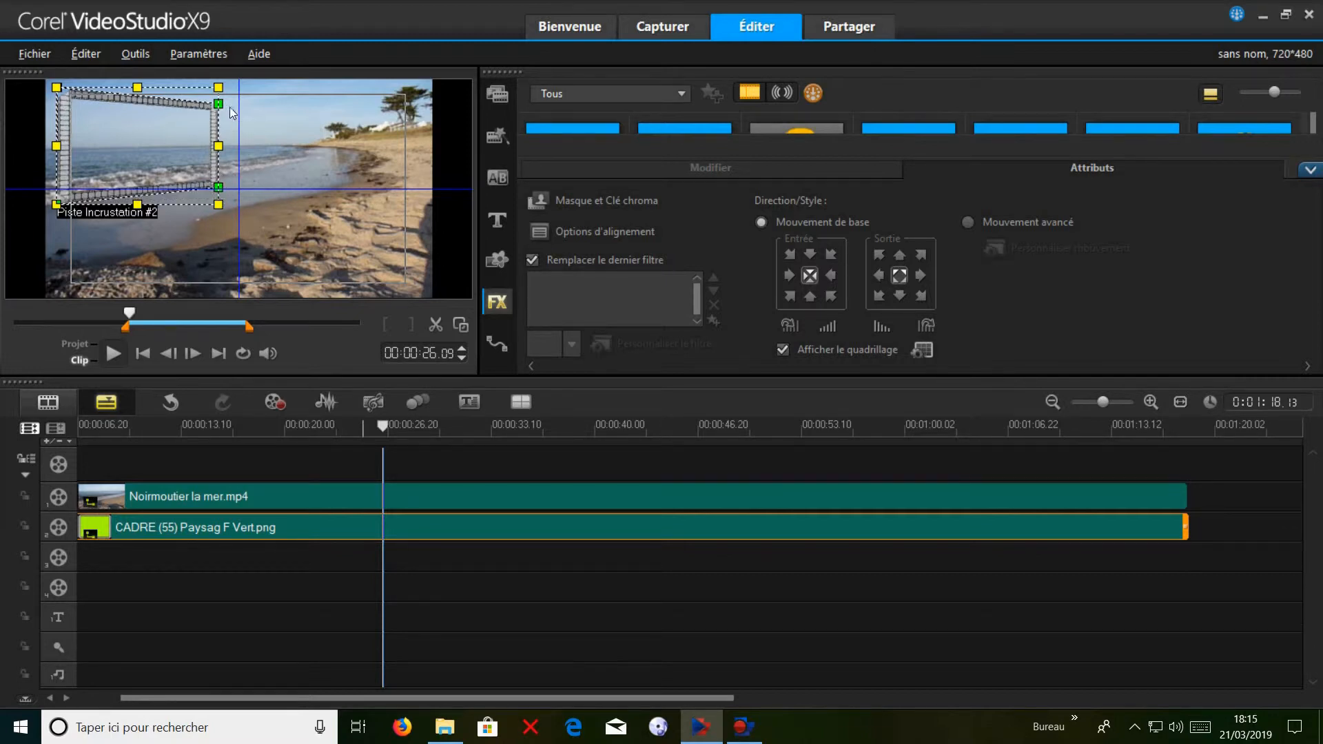
left_click_drag(219, 105, 220, 108)
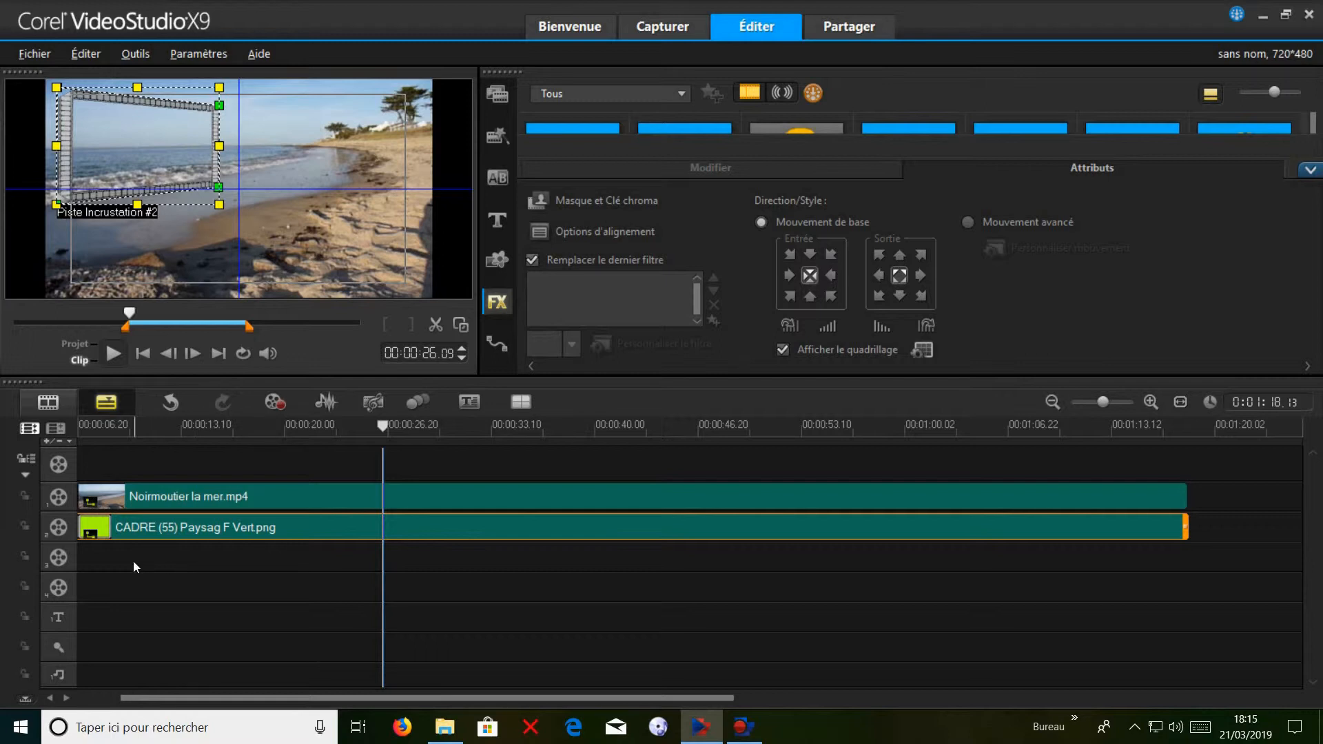
Add the Noirmoutier vidéo.mp4 clip from the INCRUSTATION library folder to the start of overlay track 3.
left_click(111, 560)
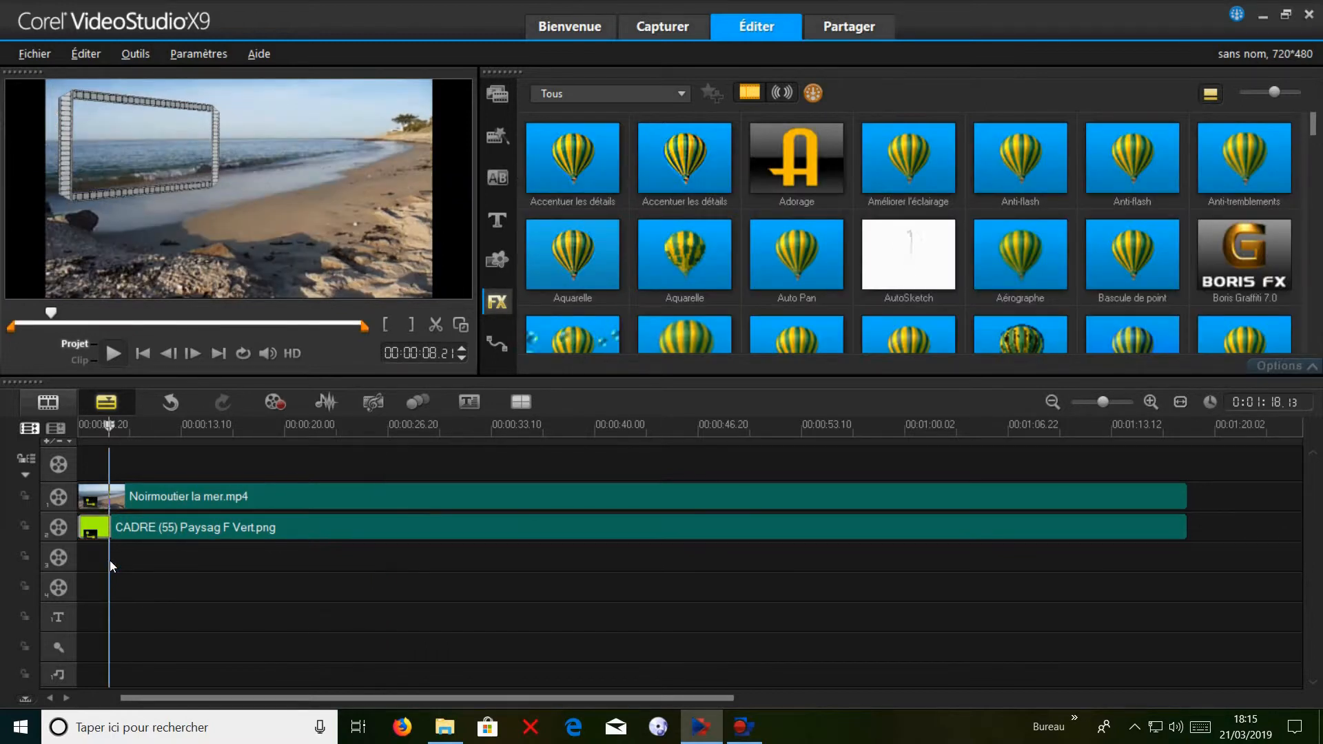
left_click(501, 98)
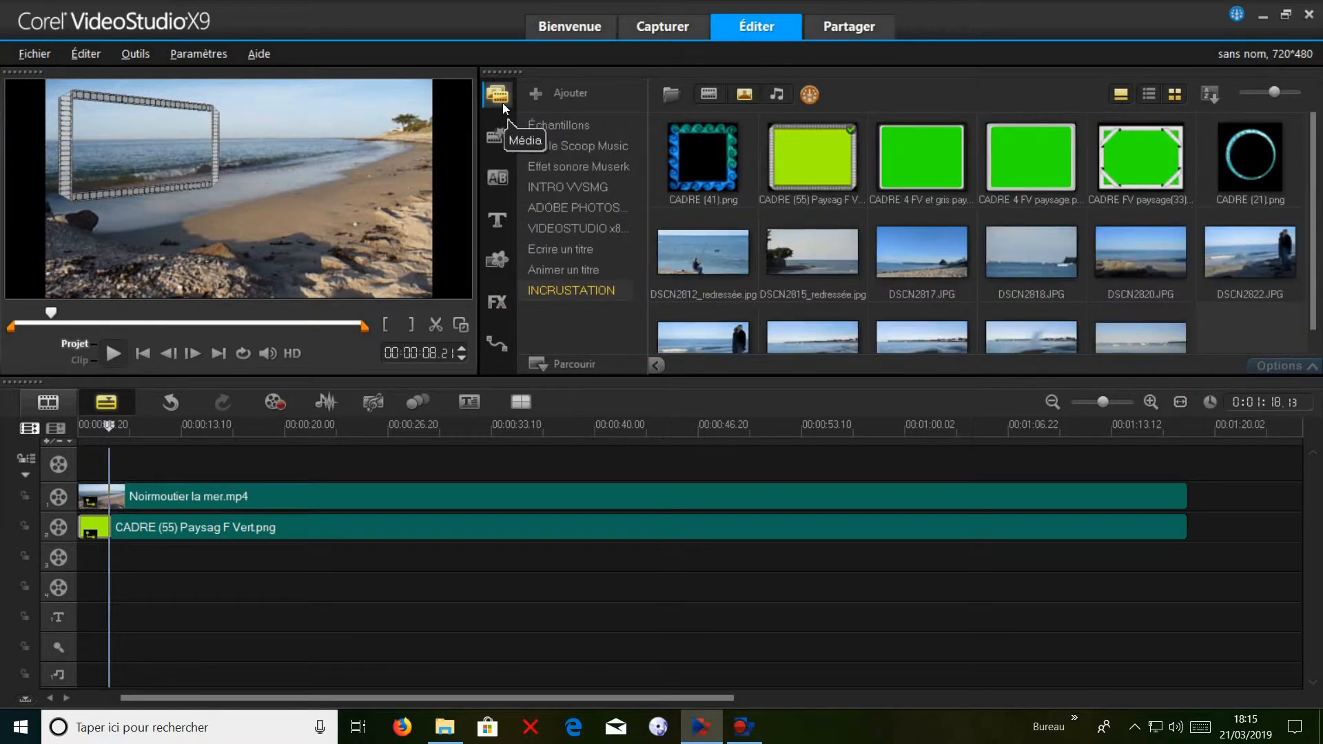
left_click(746, 95)
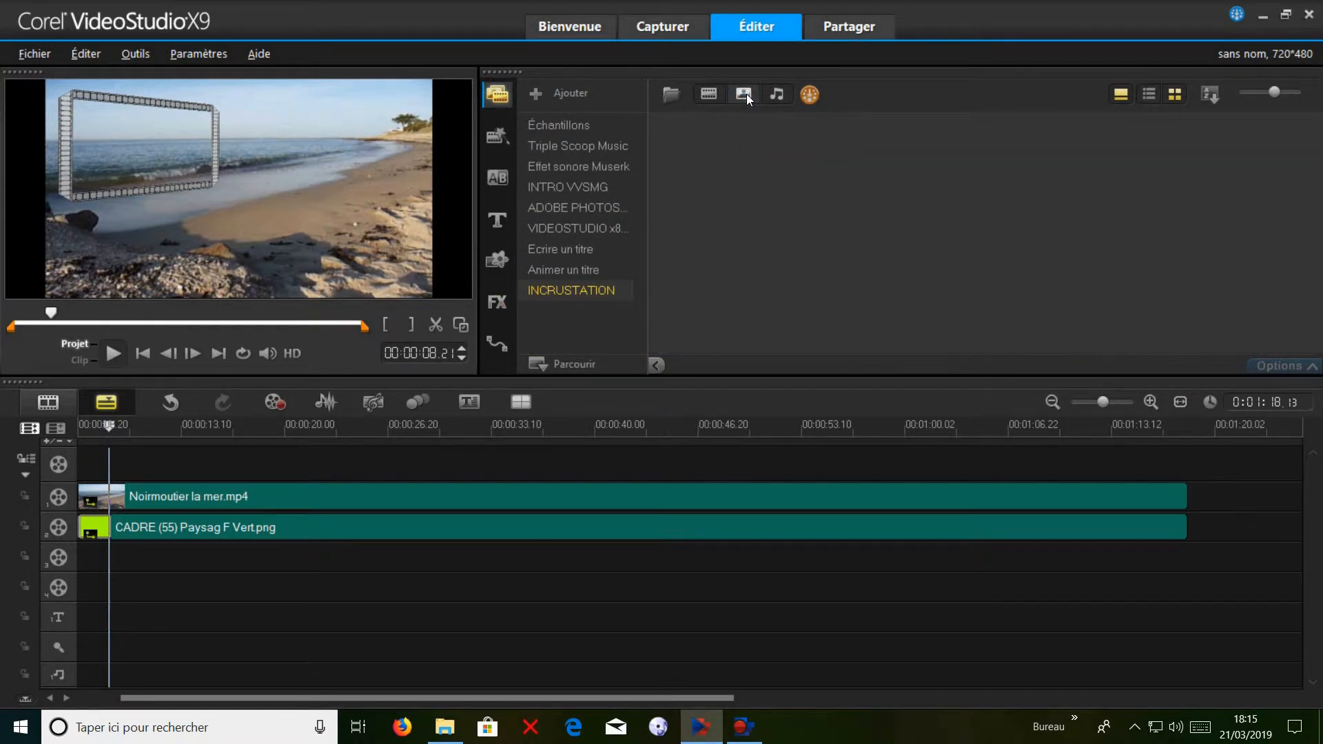
left_click(709, 94)
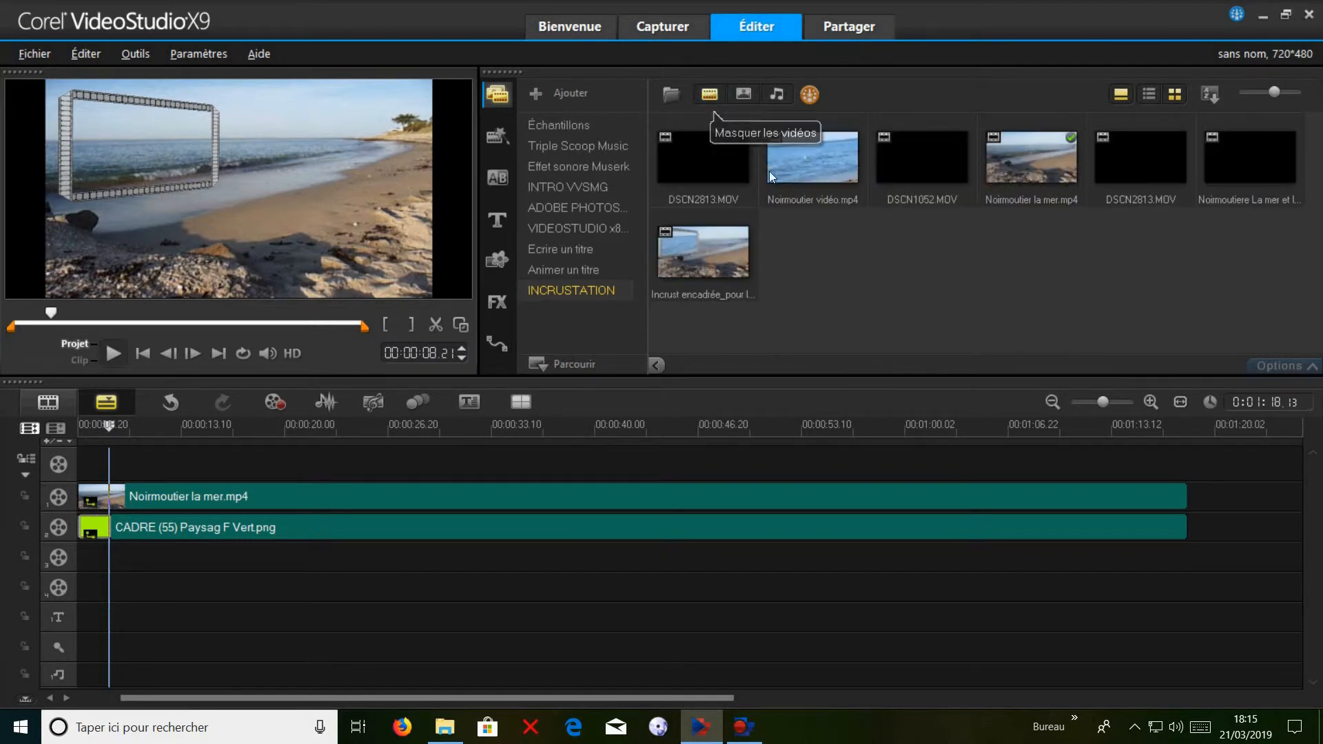
left_click(810, 156)
left_click_drag(792, 188, 88, 561)
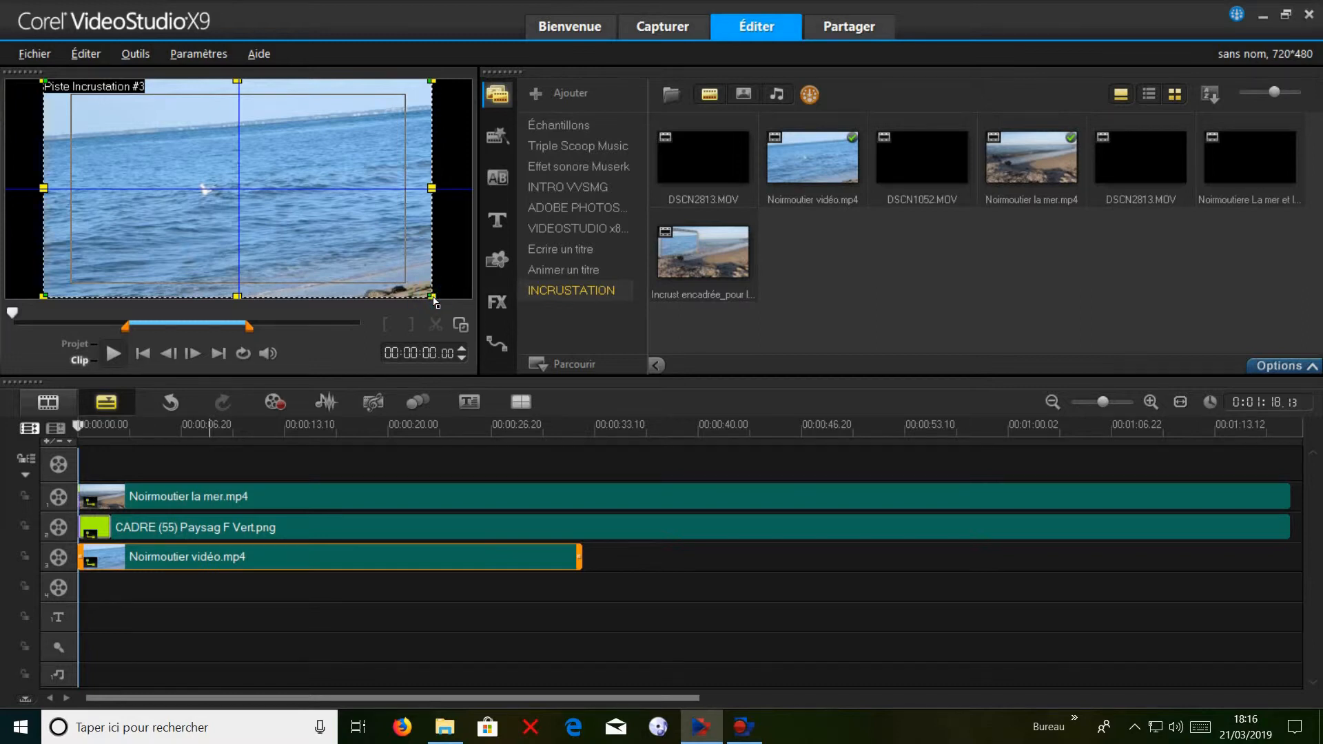
Shrink the Noirmoutier vidéo.mp4 overlay to about half its size, place it over the film frame and move the playhead to 18 seconds.
left_click_drag(436, 303, 163, 192)
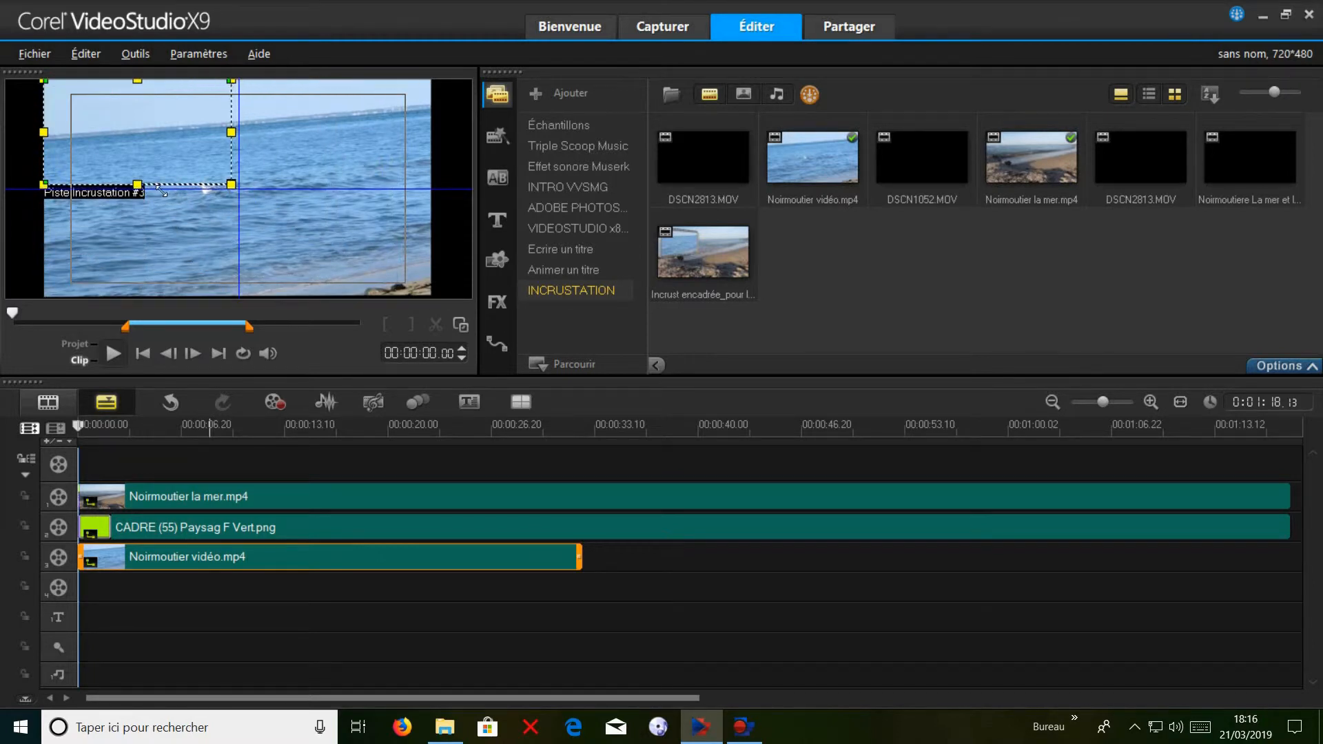
left_click_drag(164, 135, 201, 173)
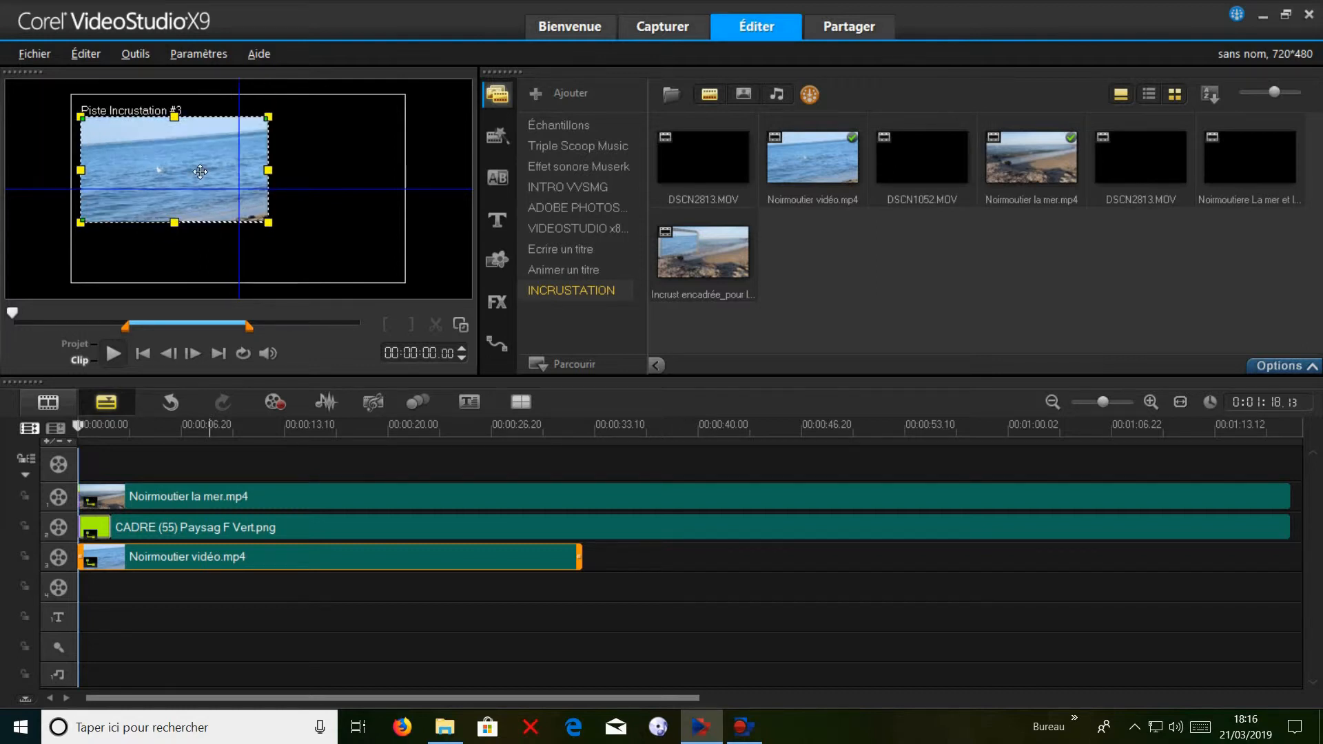
left_click(357, 579)
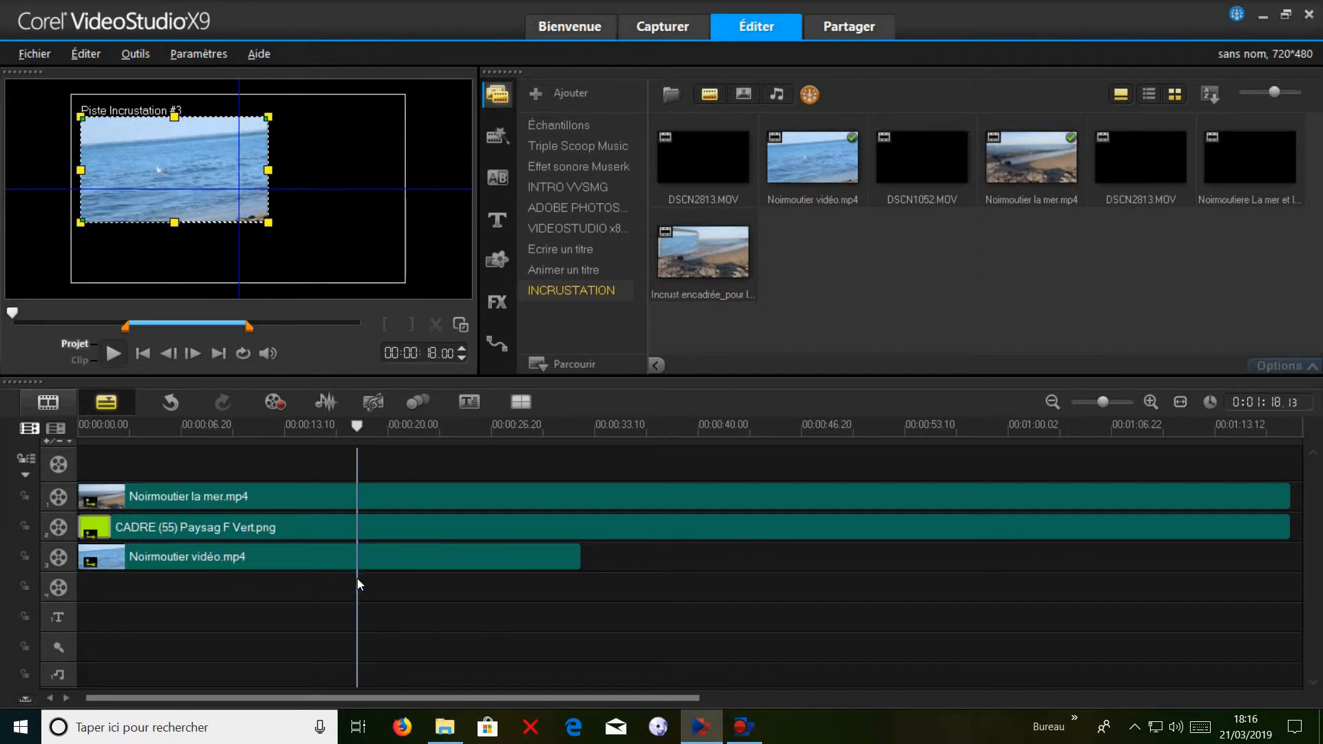
In the enlarged preview, narrow the Noirmoutier vidéo.mp4 overlay and distort its four corners to match the film frame's inner opening.
double_click(346, 569)
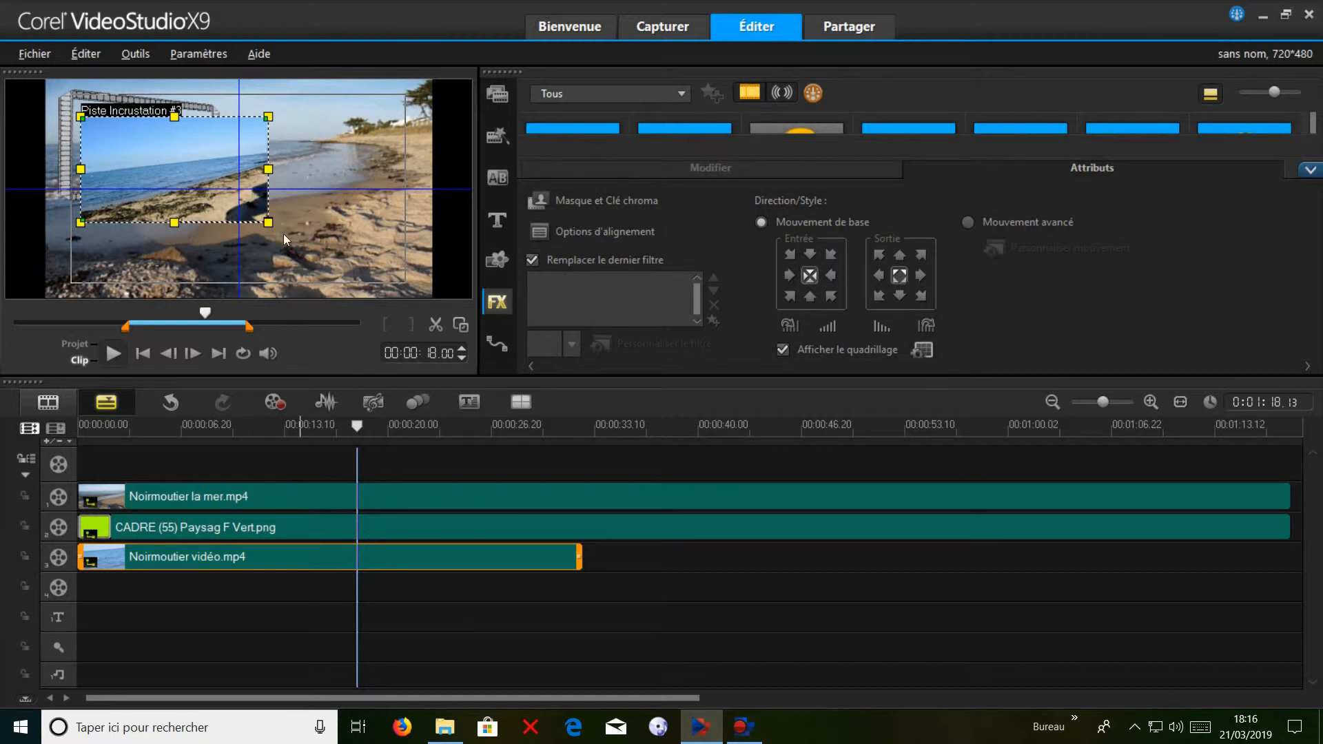
left_click(461, 325)
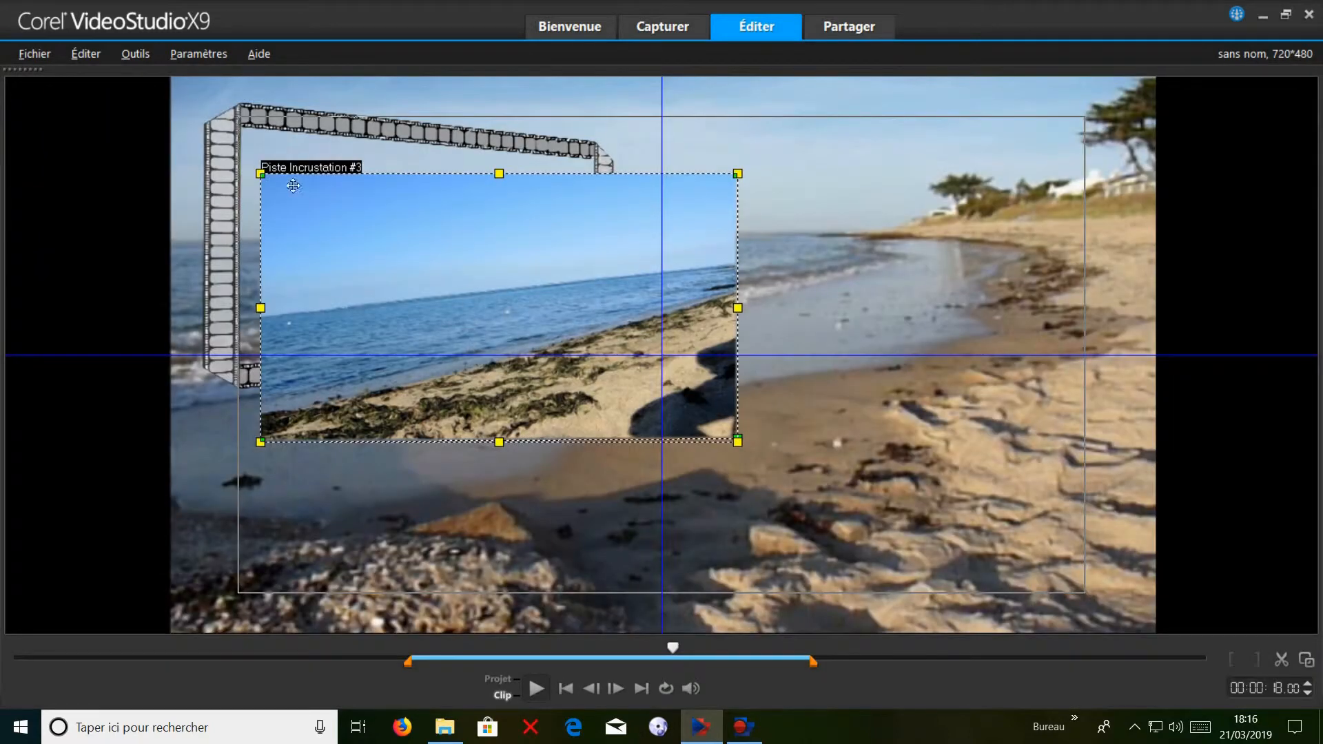
left_click_drag(264, 175, 243, 131)
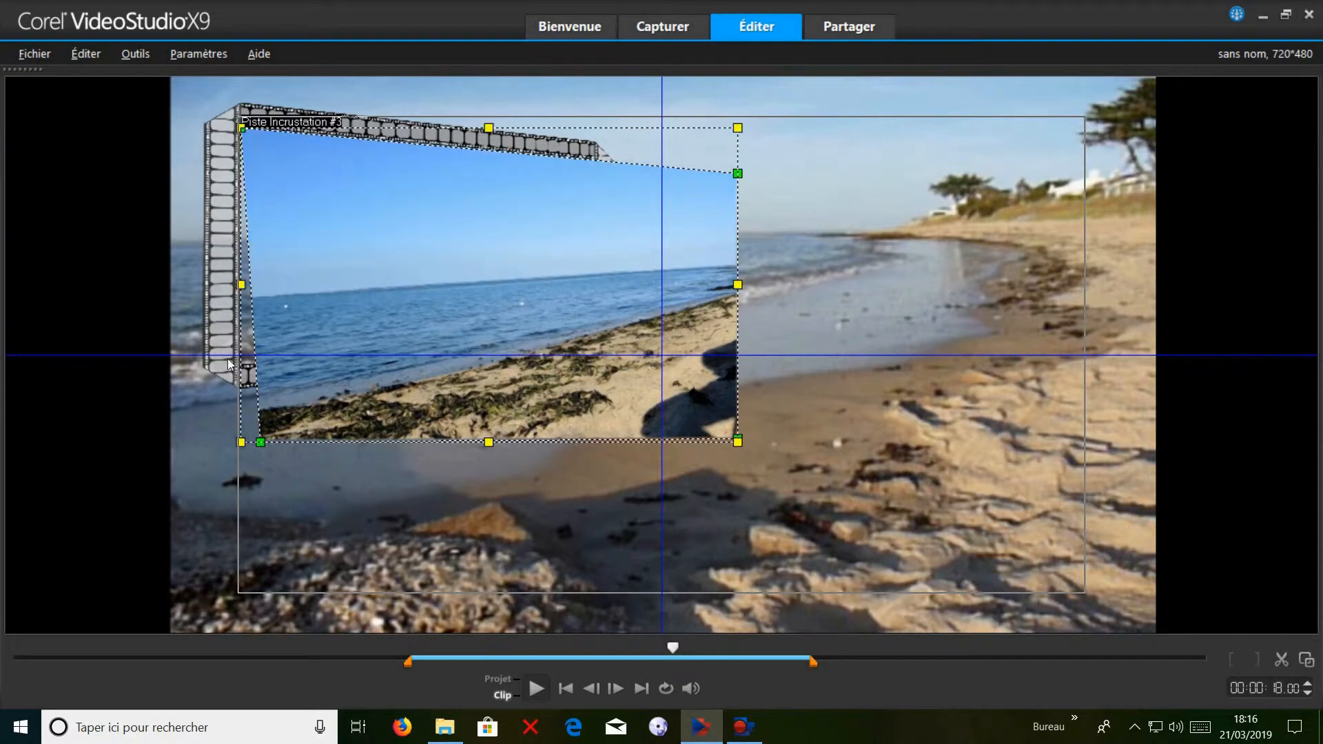
left_click_drag(261, 442, 243, 368)
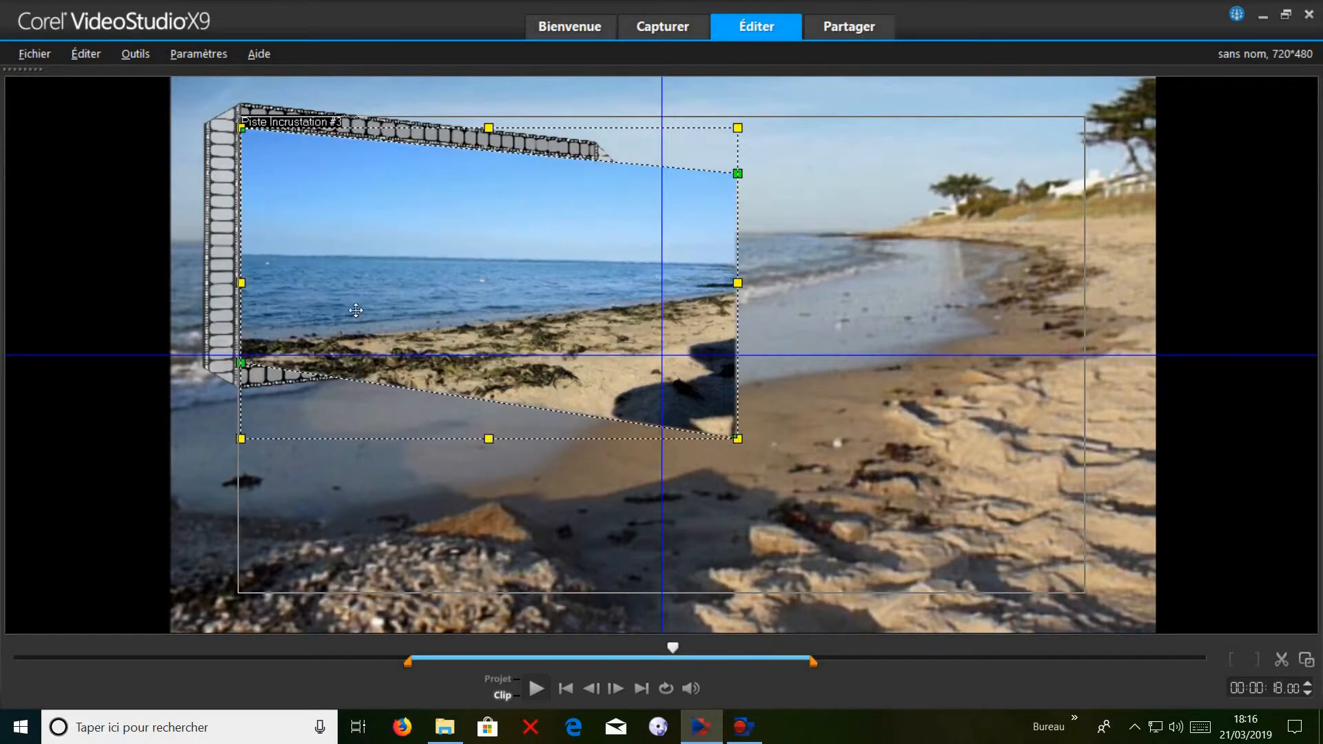
left_click_drag(741, 284, 545, 215)
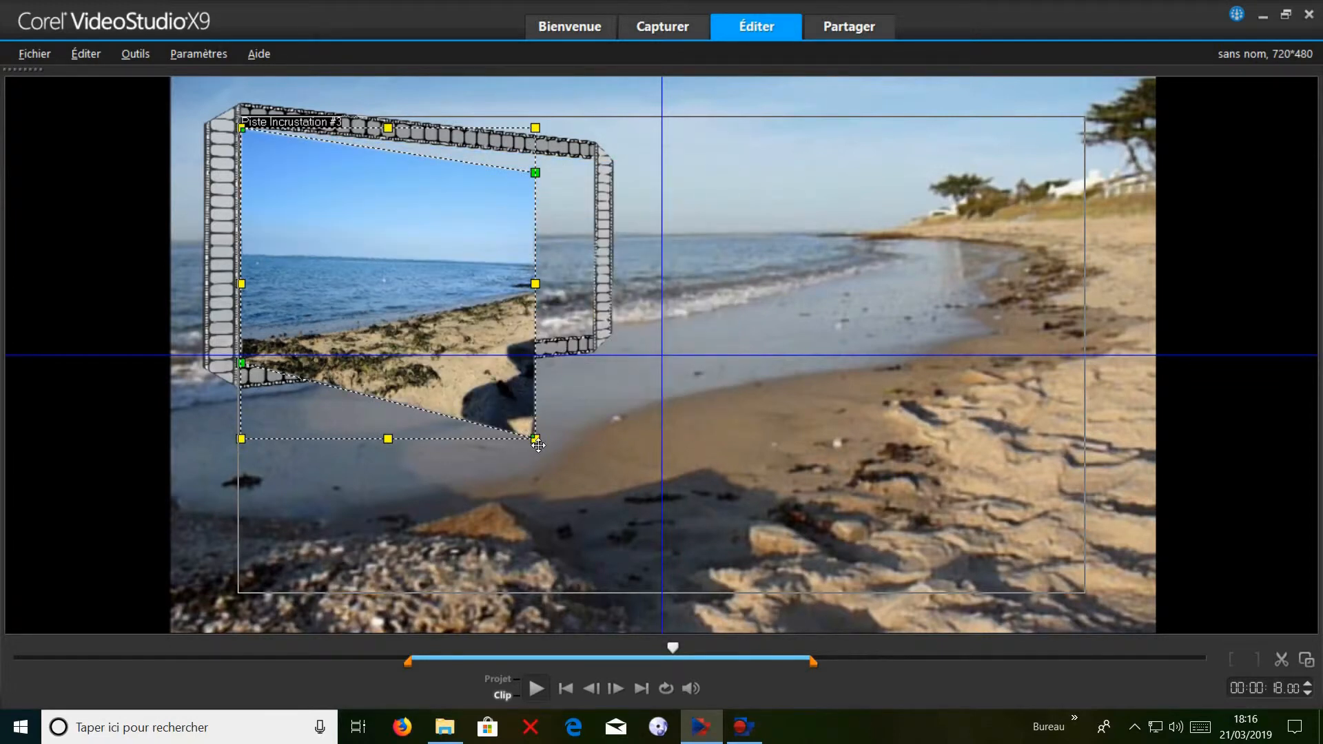
left_click_drag(536, 439, 598, 338)
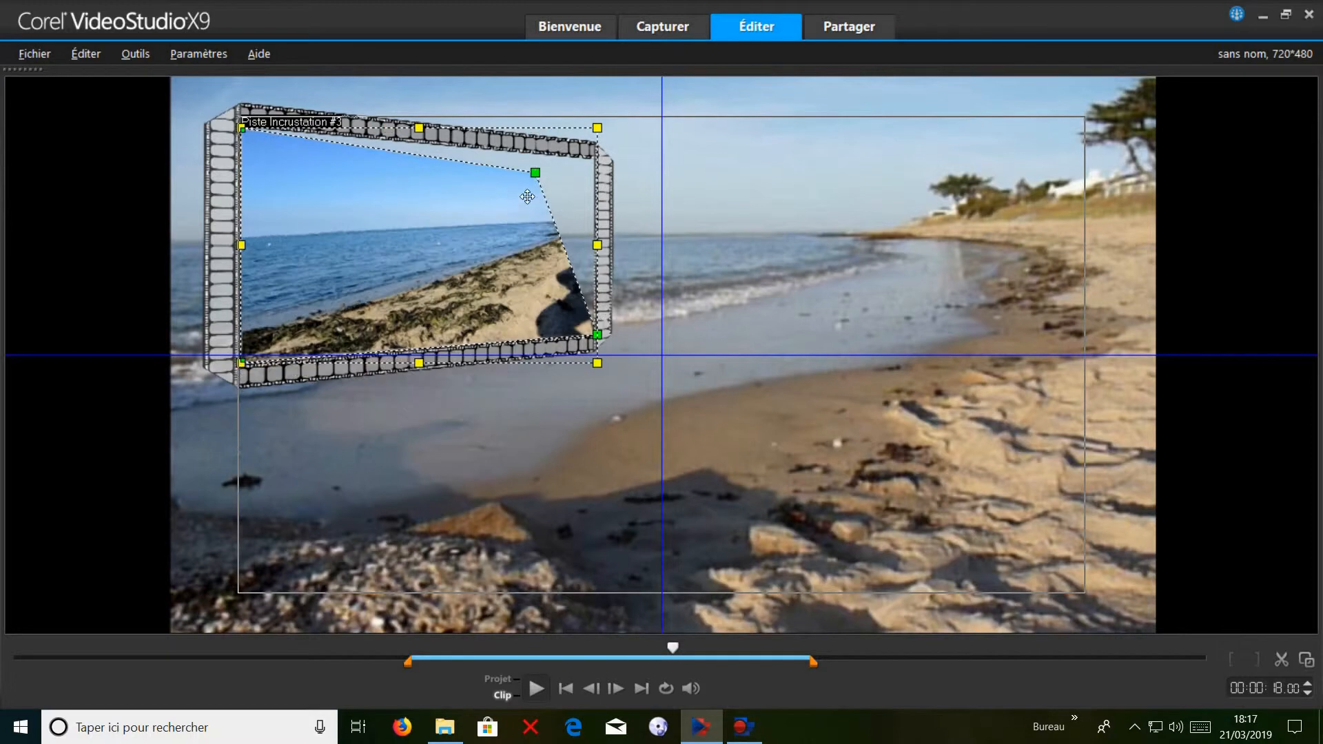
left_click_drag(538, 177, 597, 165)
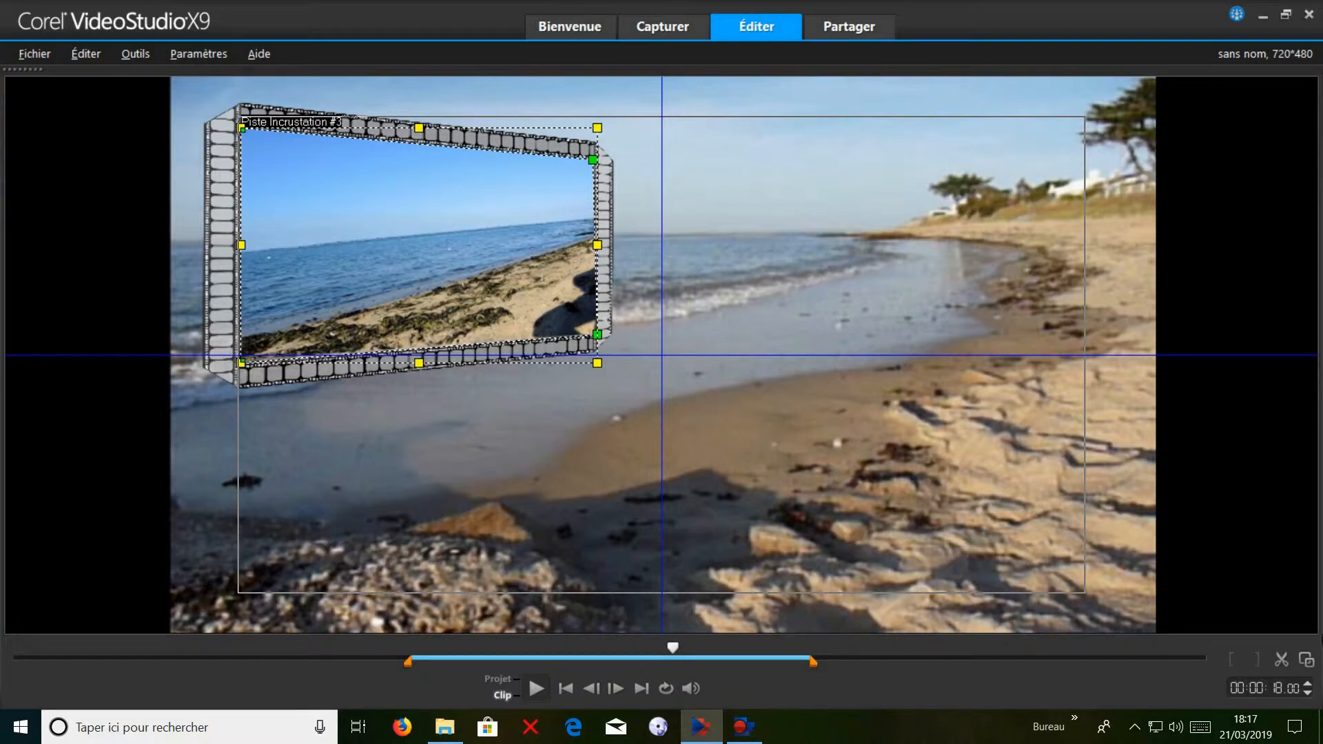
left_click(1306, 661)
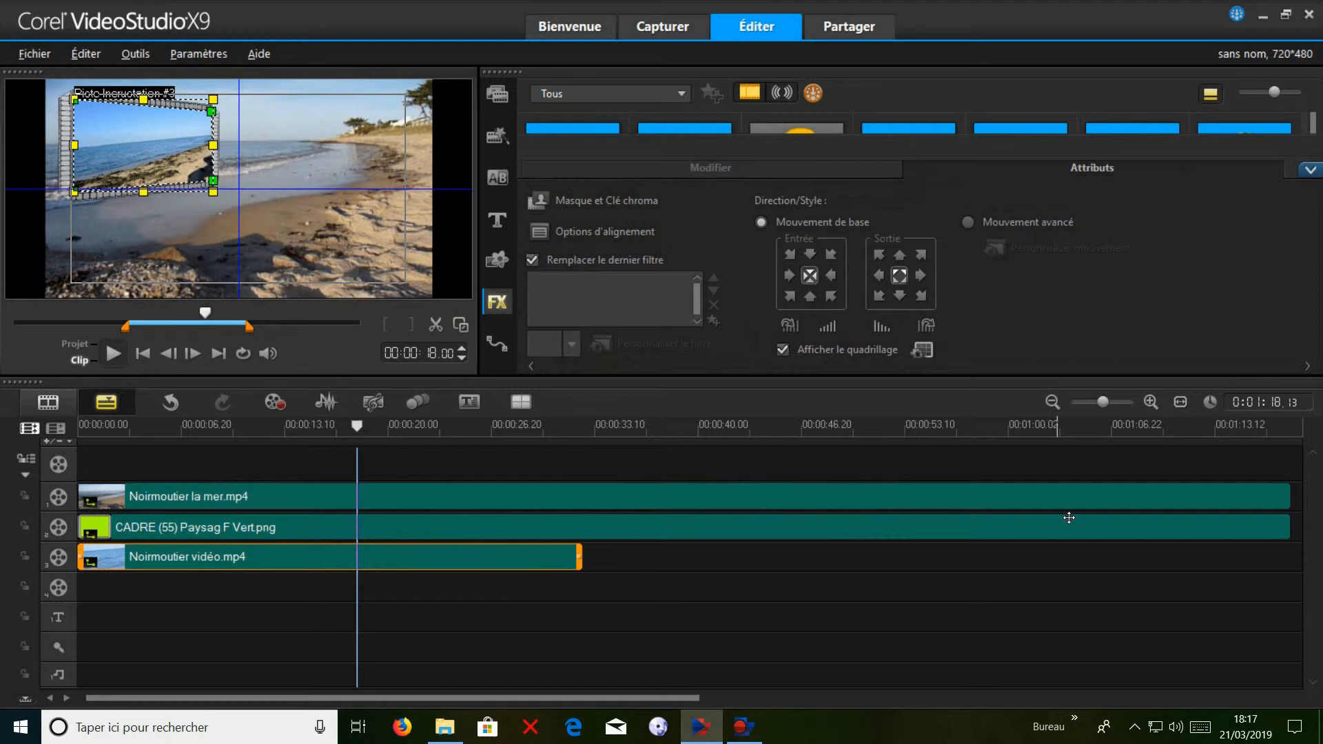
Play the project near its start to check the framed video, and move the playhead past the end of Noirmoutier vidéo.mp4.
left_click(157, 594)
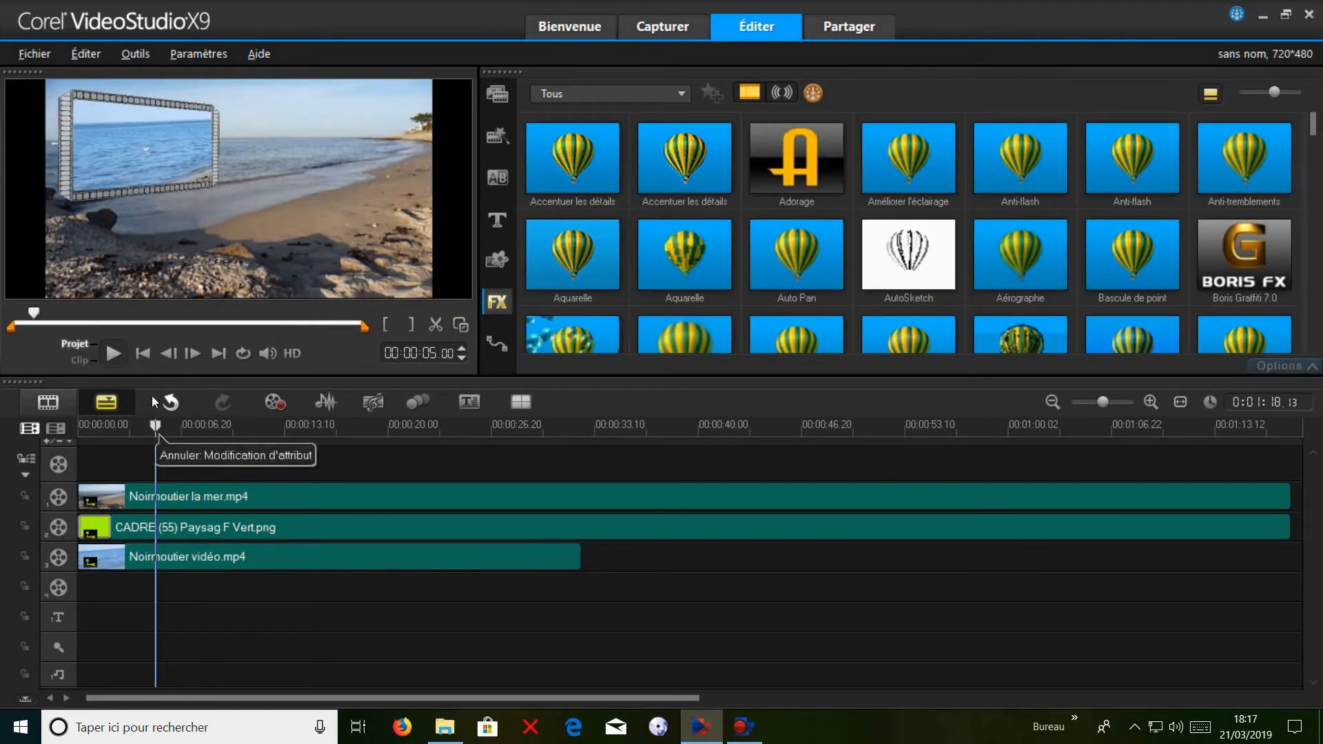
left_click(114, 355)
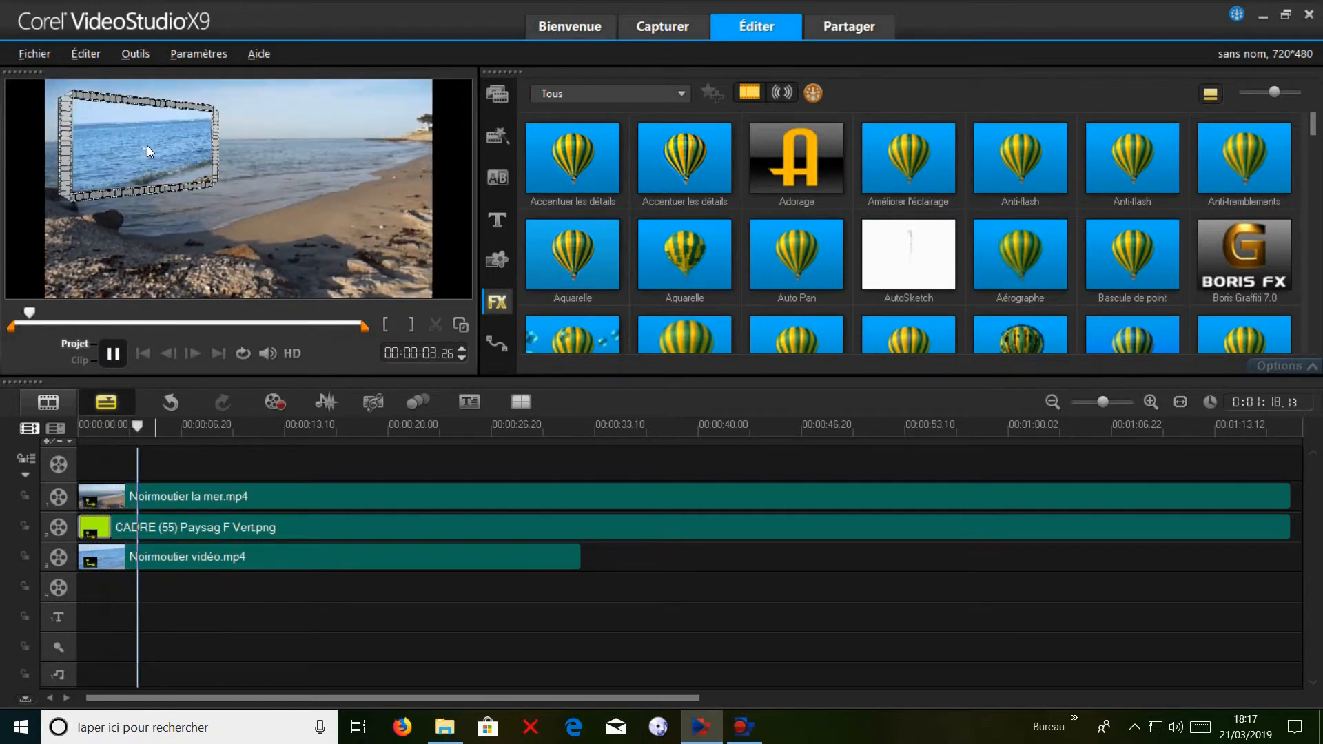
left_click(628, 557)
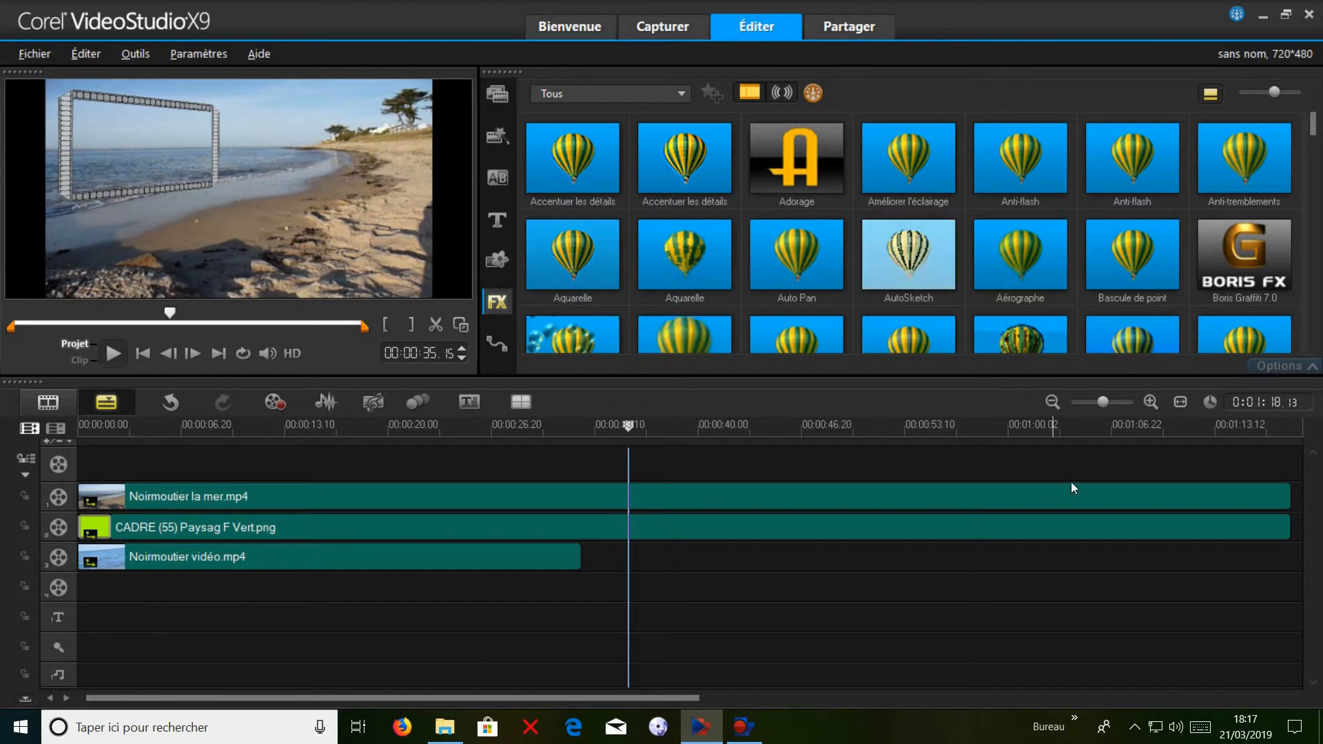
Add the photo DSCN2825.JPG to overlay track 3 directly after Noirmoutier vidéo.mp4.
left_click(495, 96)
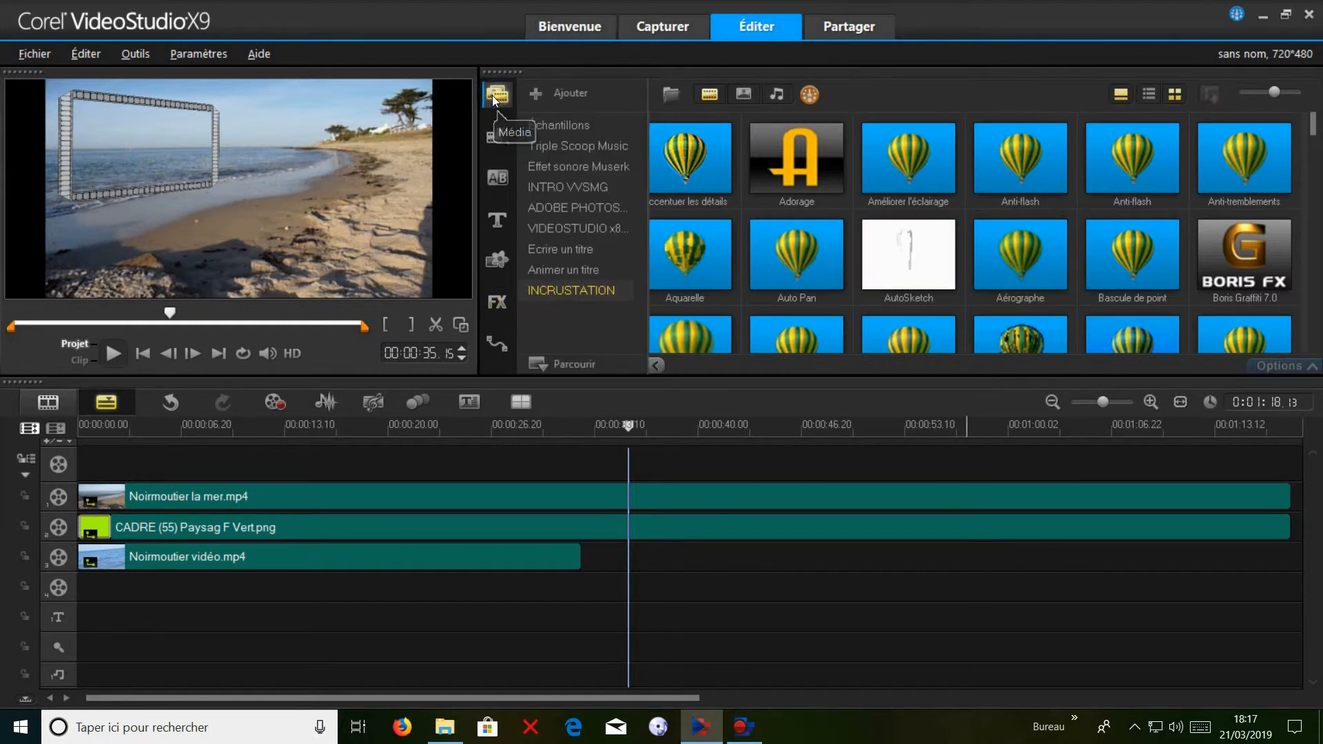
left_click(709, 95)
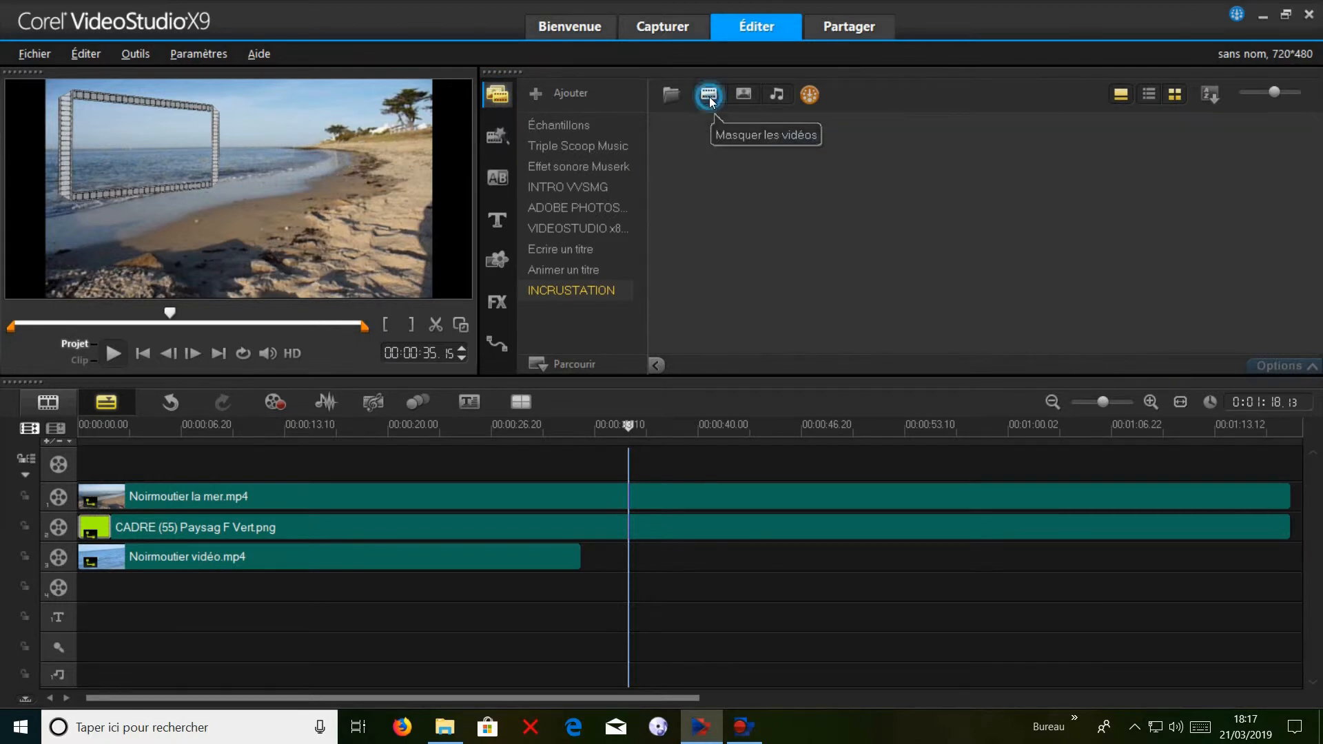
left_click(748, 94)
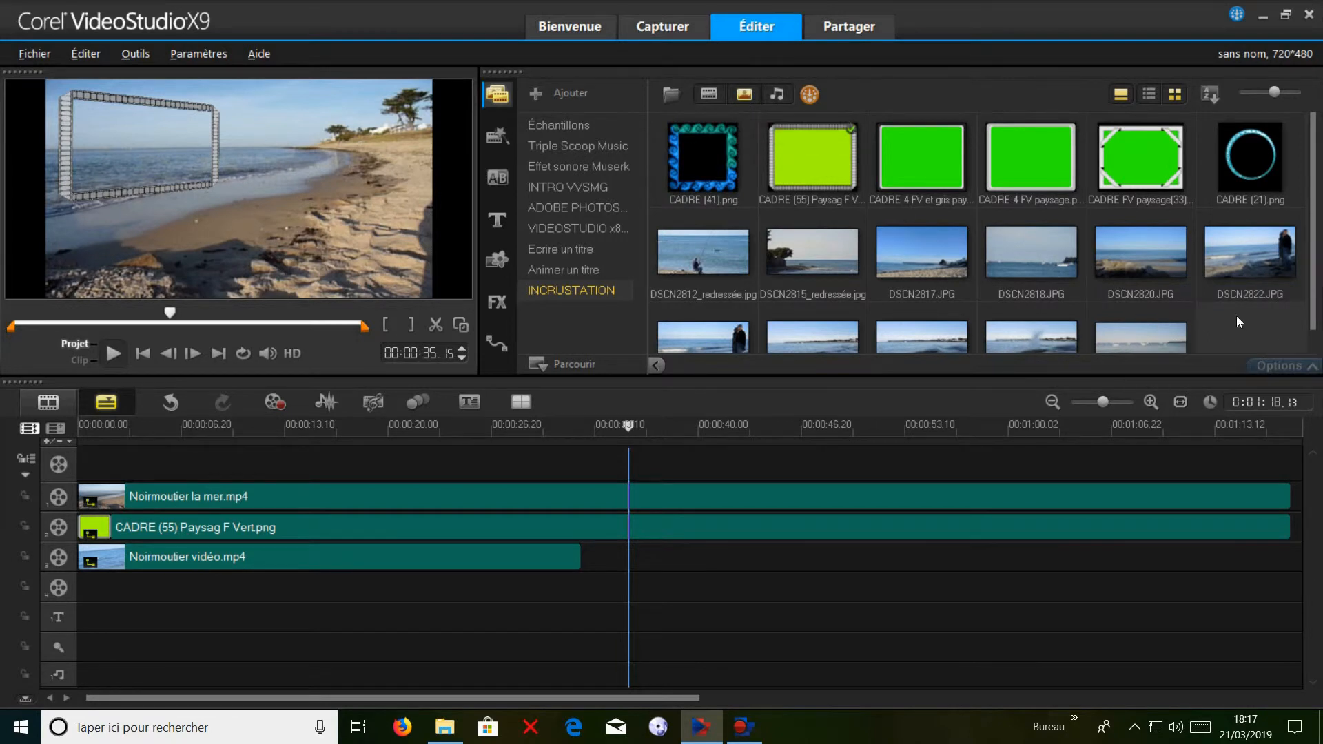
scroll(1254, 304, "down", 2)
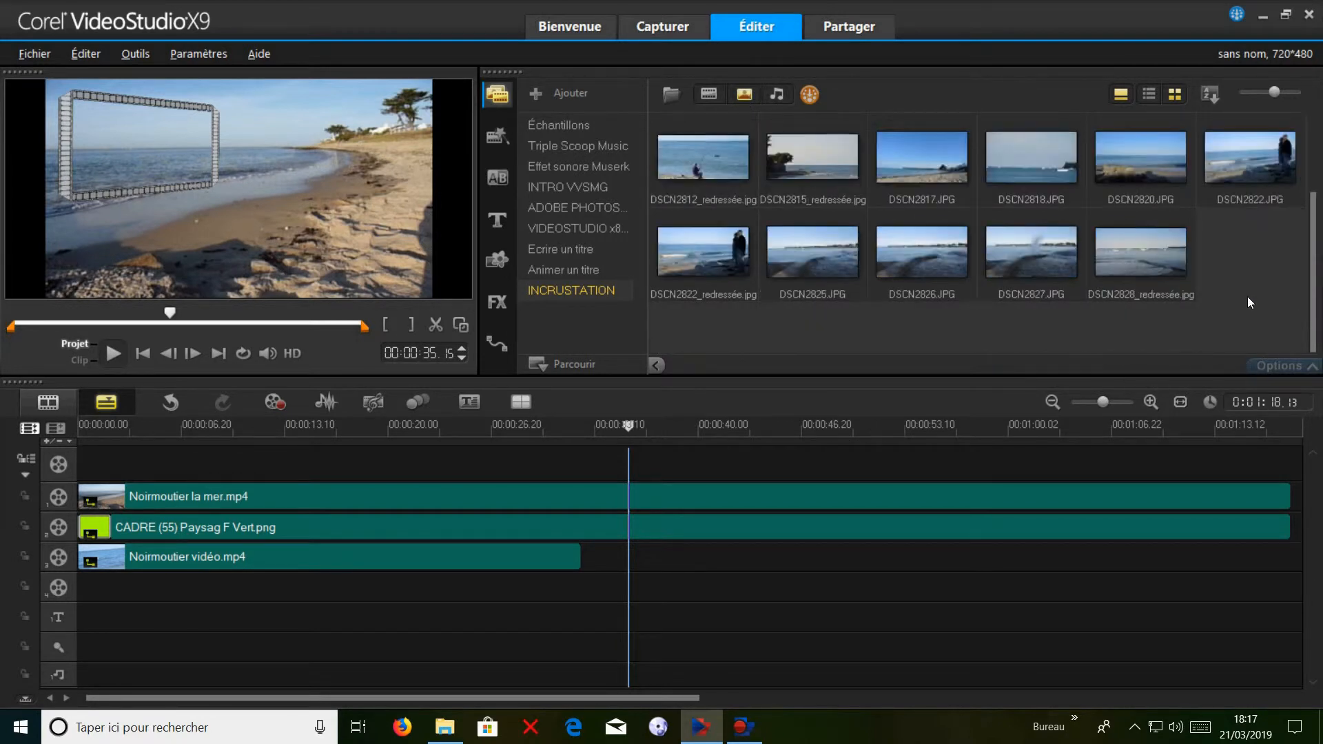
left_click(807, 242)
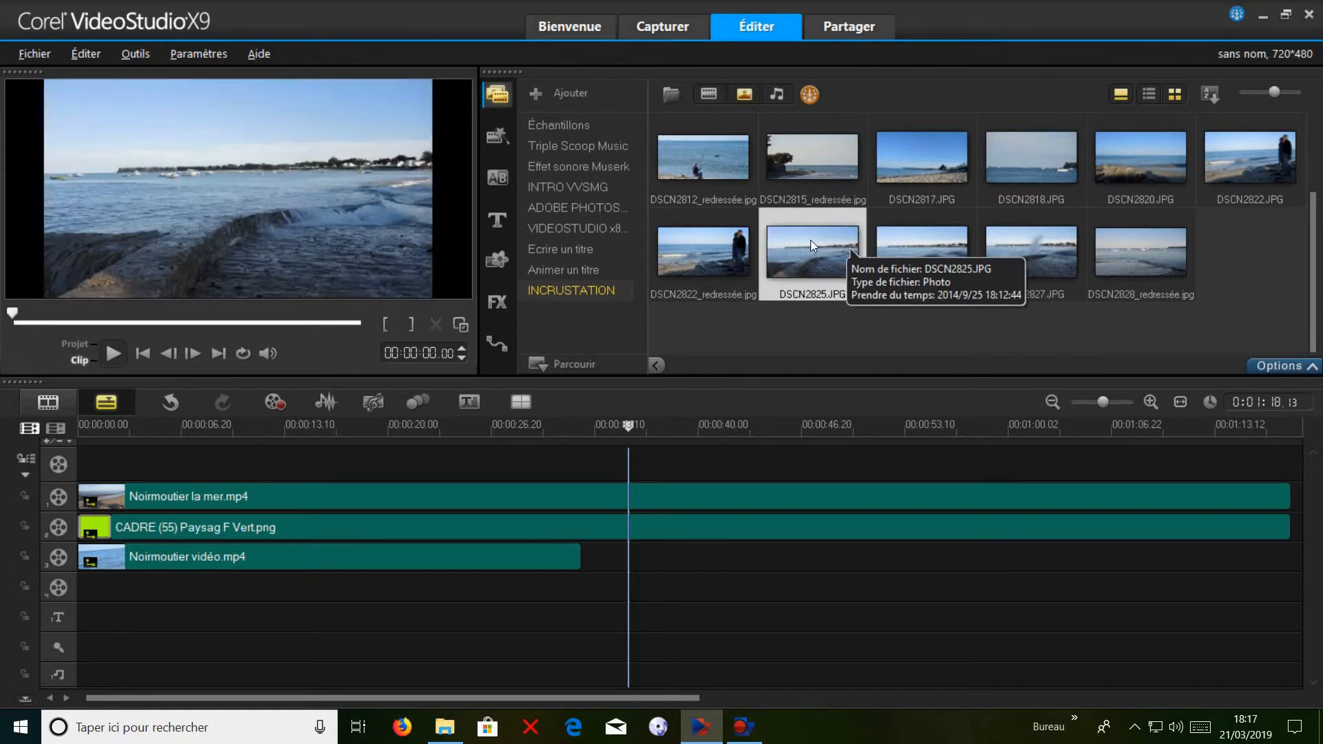
left_click_drag(802, 250, 591, 559)
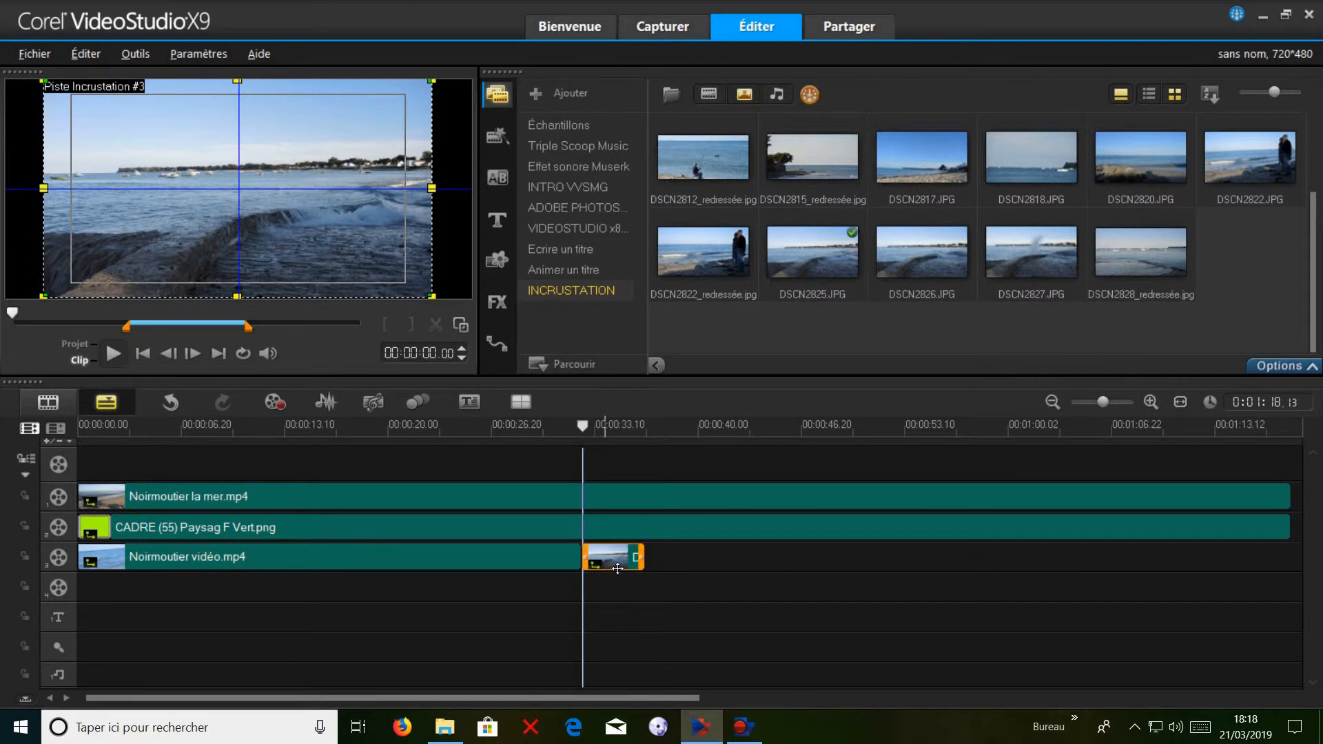
Set the duration of the DSCN2825.JPG photo to 6 seconds.
left_click(1295, 369)
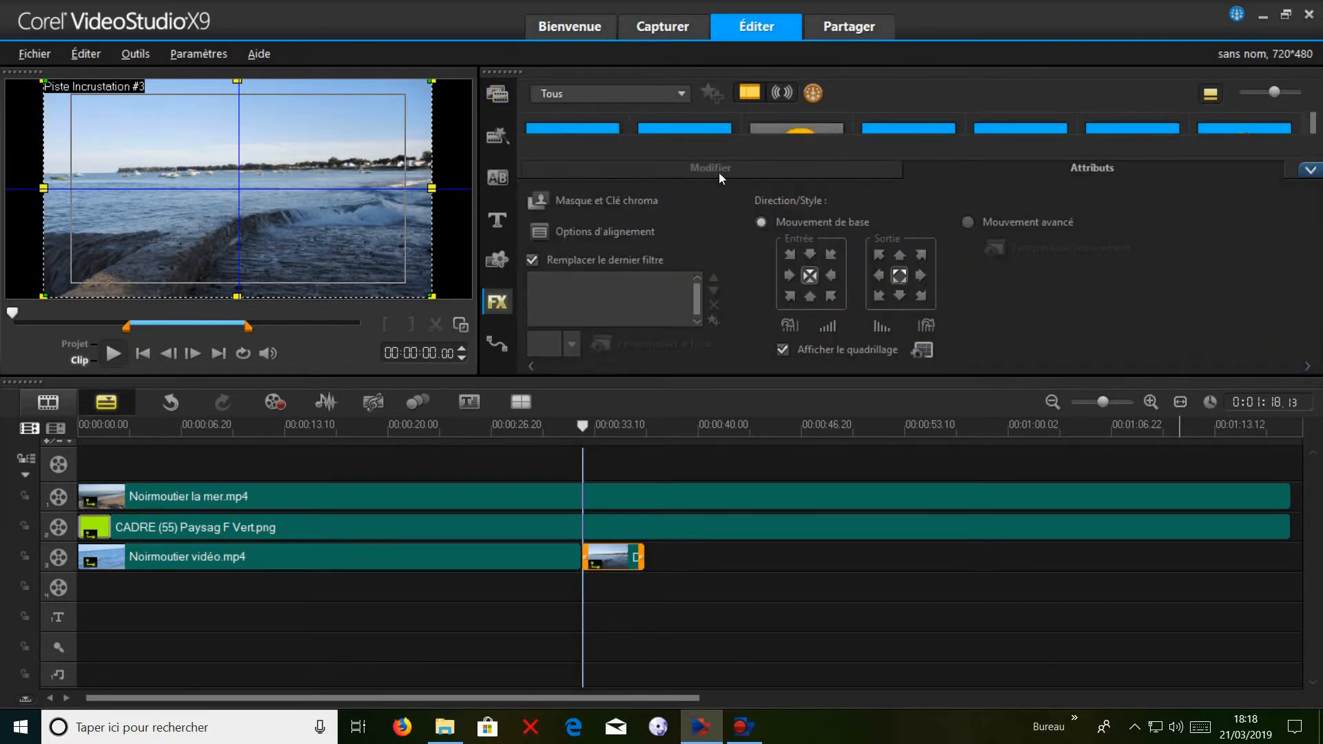
left_click(731, 168)
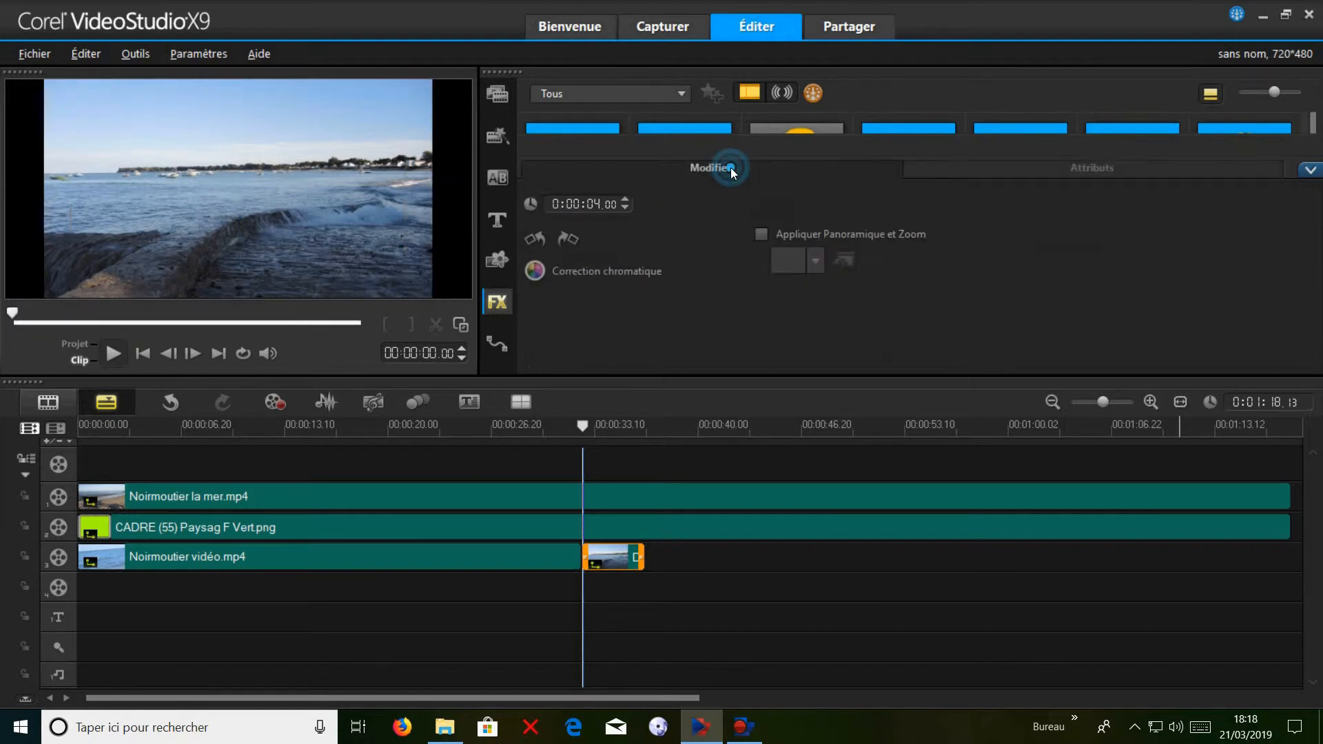
left_click(590, 205)
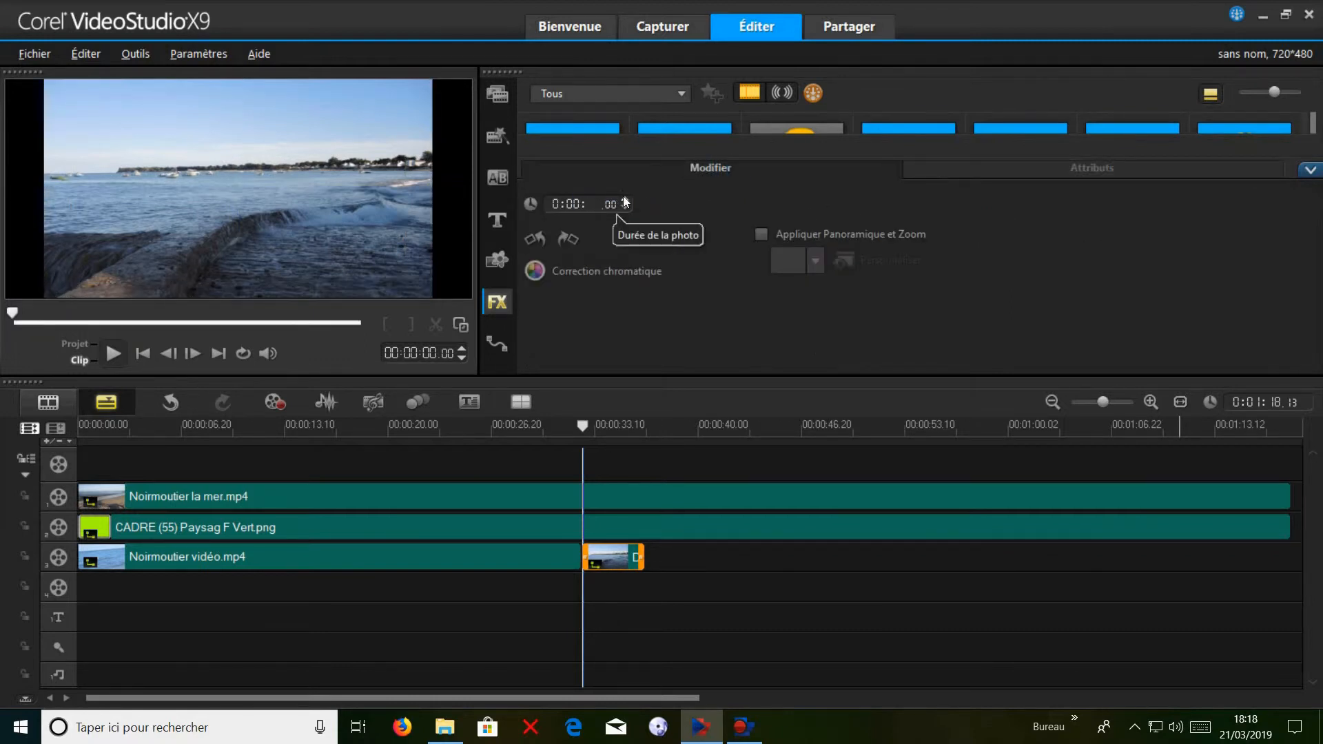
left_click(628, 200)
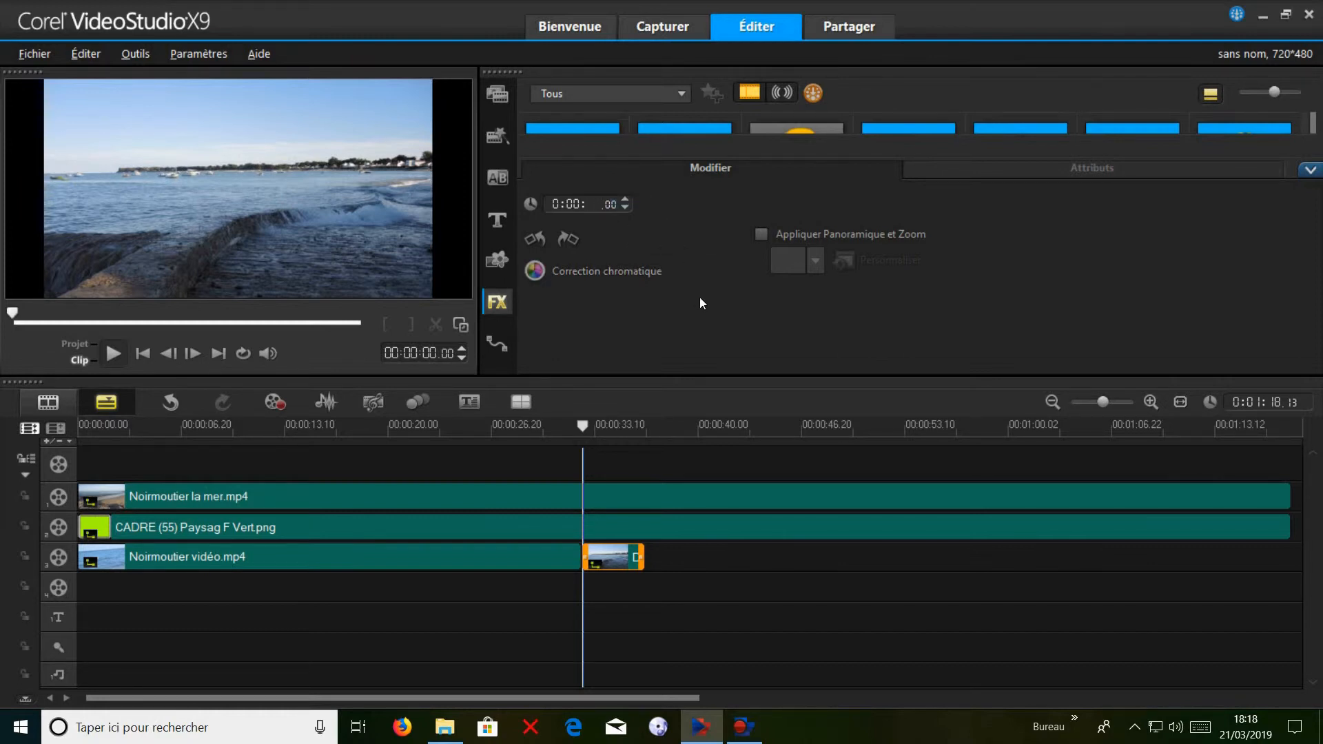
Apply pan and zoom to the DSCN2825.JPG photo, using the first preset in the second row.
left_click(762, 234)
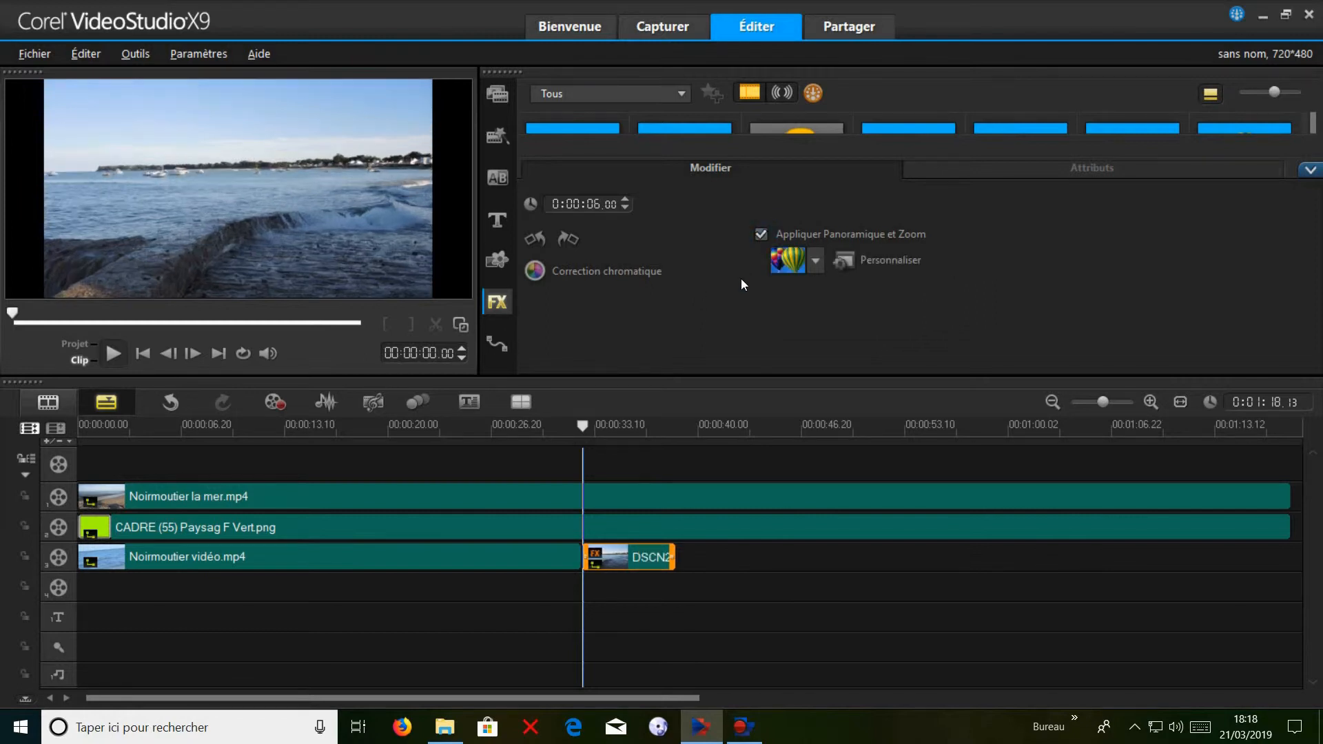
left_click(814, 262)
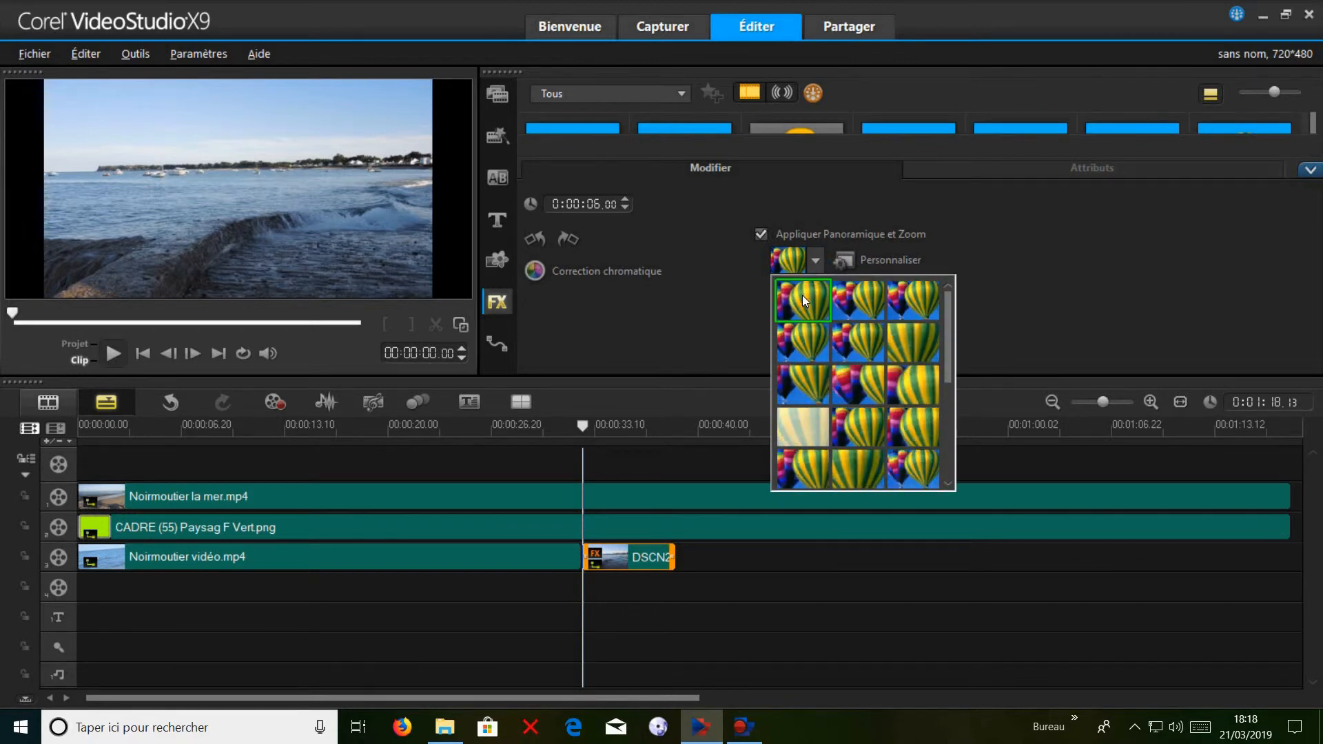
left_click(804, 342)
left_click(803, 342)
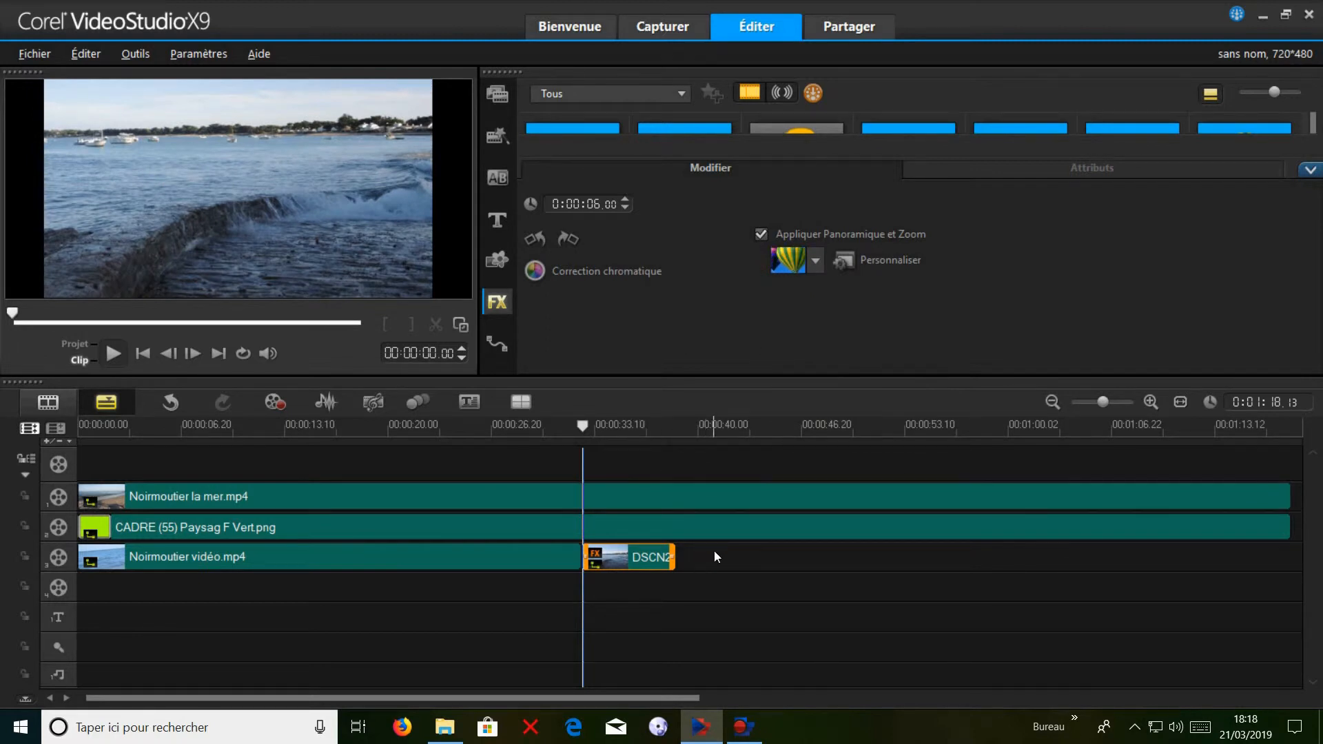
Shrink the DSCN2825.JPG overlay to about a third of its size and place it inside the film frame.
left_click(648, 590)
left_click(627, 564)
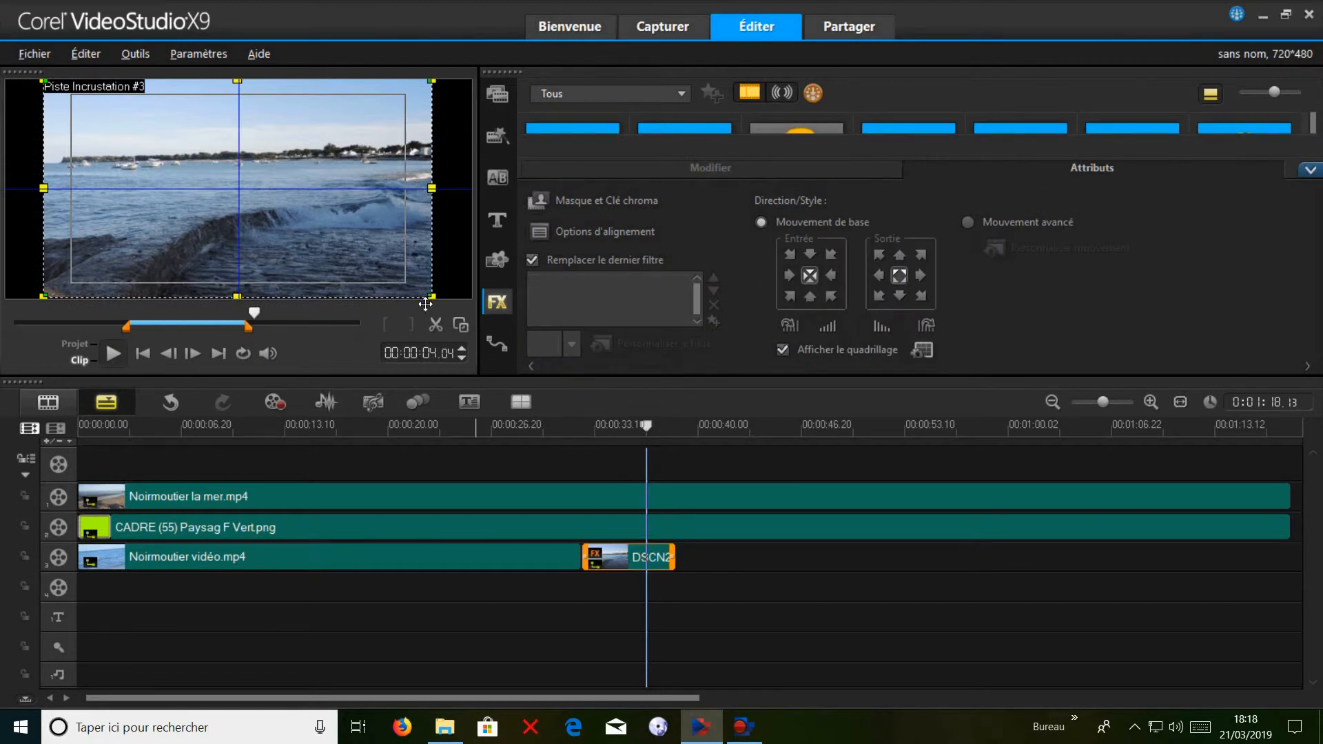
left_click_drag(433, 298, 225, 181)
left_click_drag(141, 131, 167, 162)
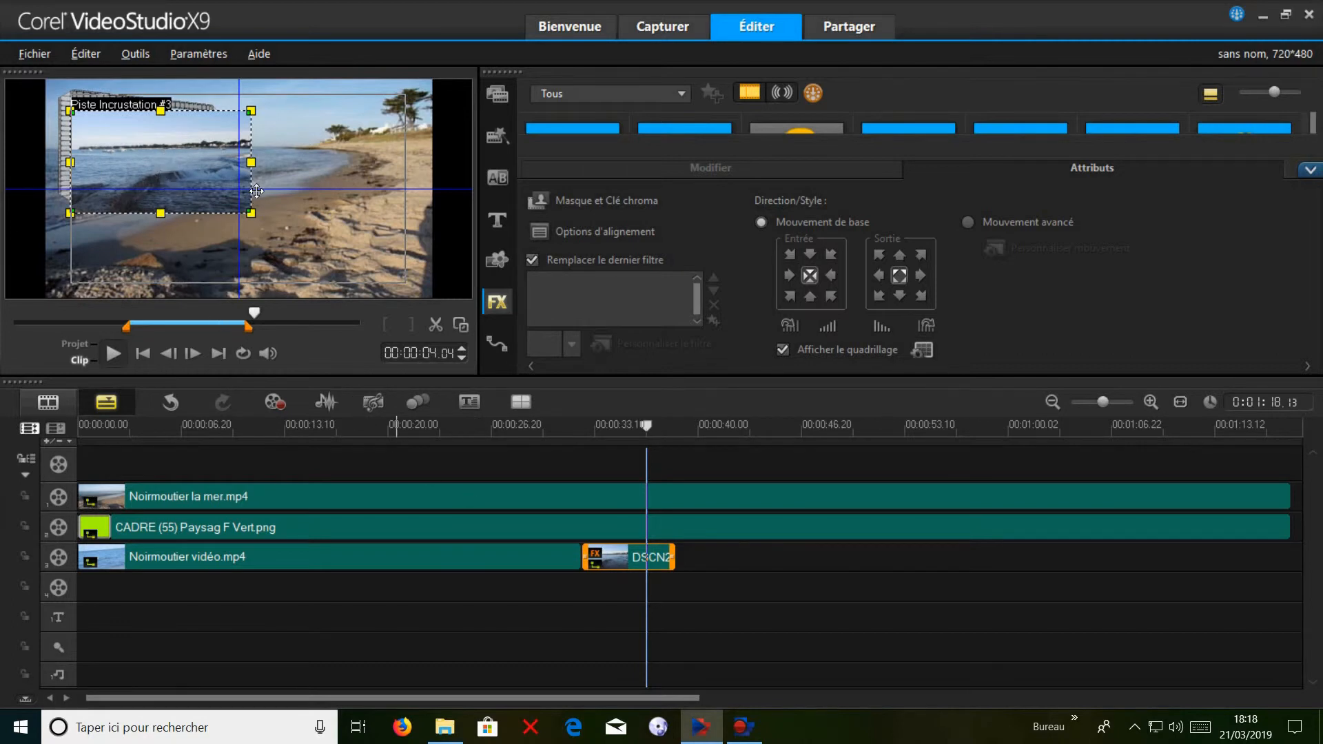
left_click_drag(259, 219, 195, 181)
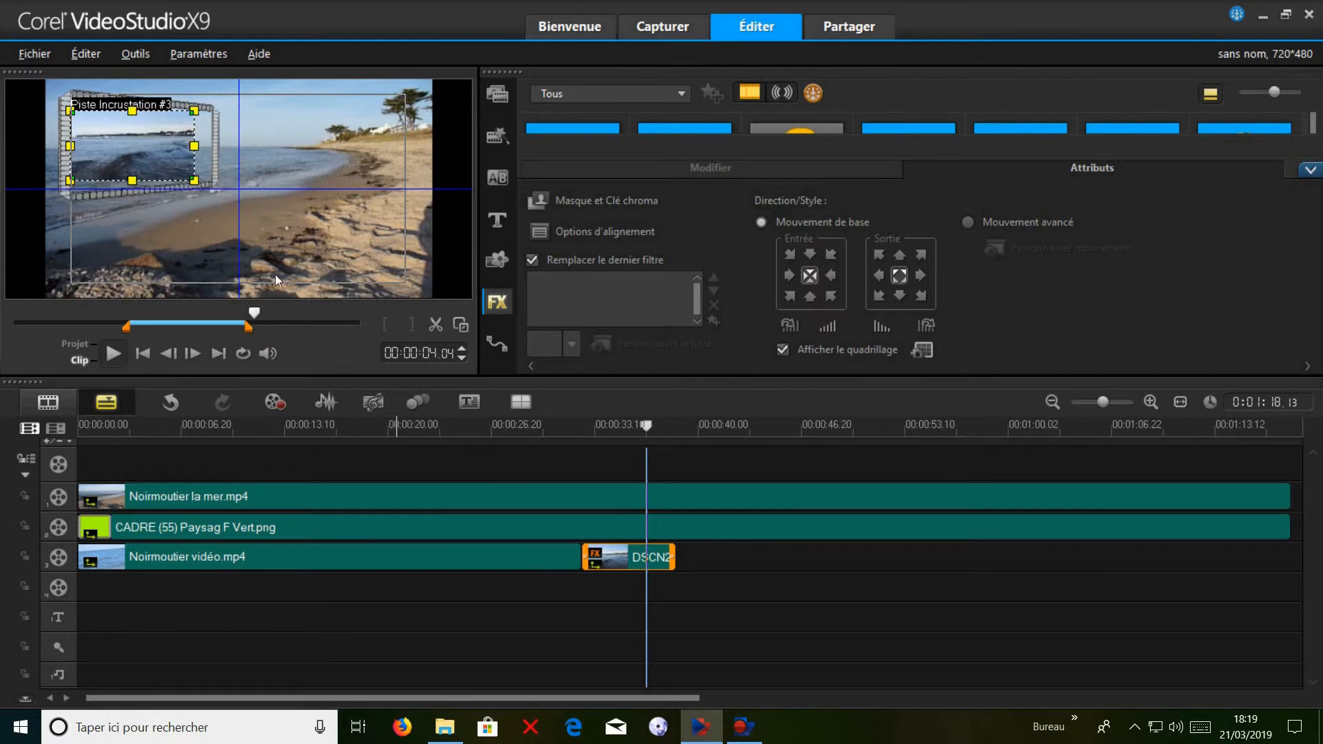
Distort the DSCN2825.JPG overlay by moving its four corners onto the inner corners of the film frame.
left_click(460, 324)
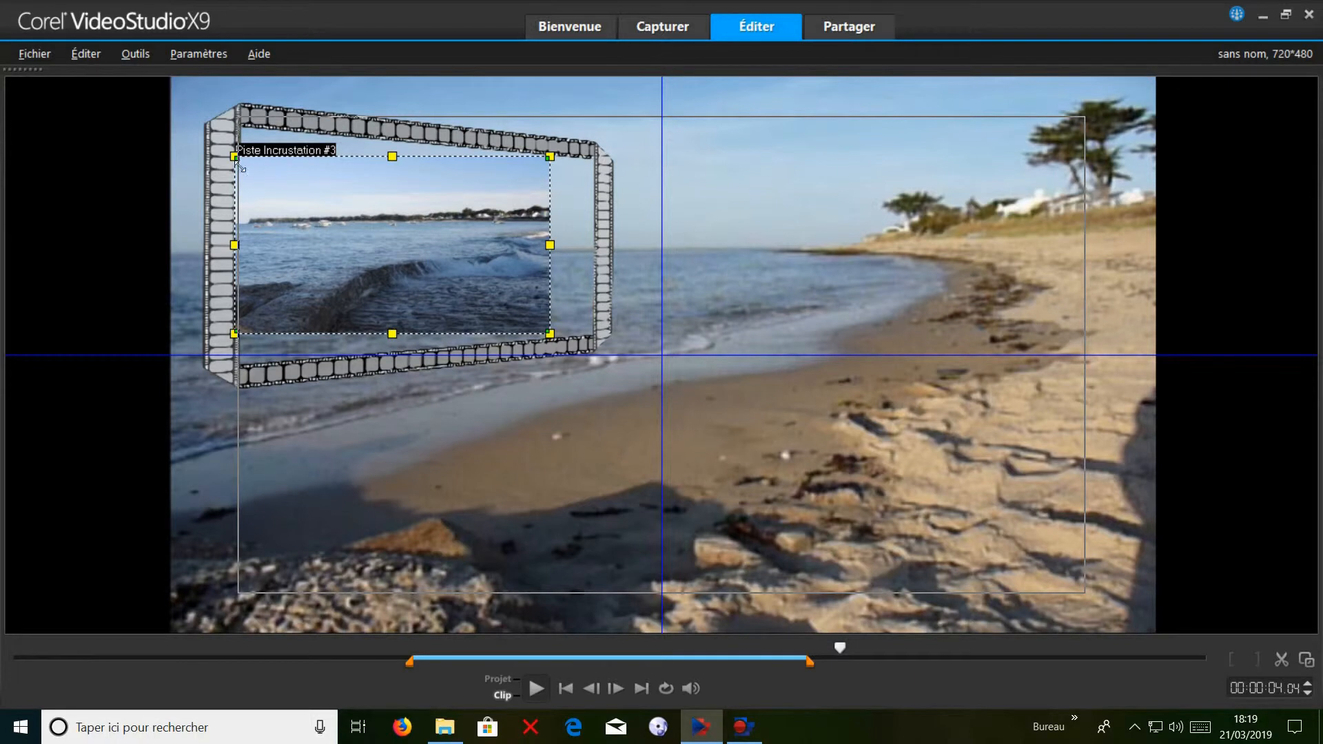
left_click_drag(235, 159, 243, 133)
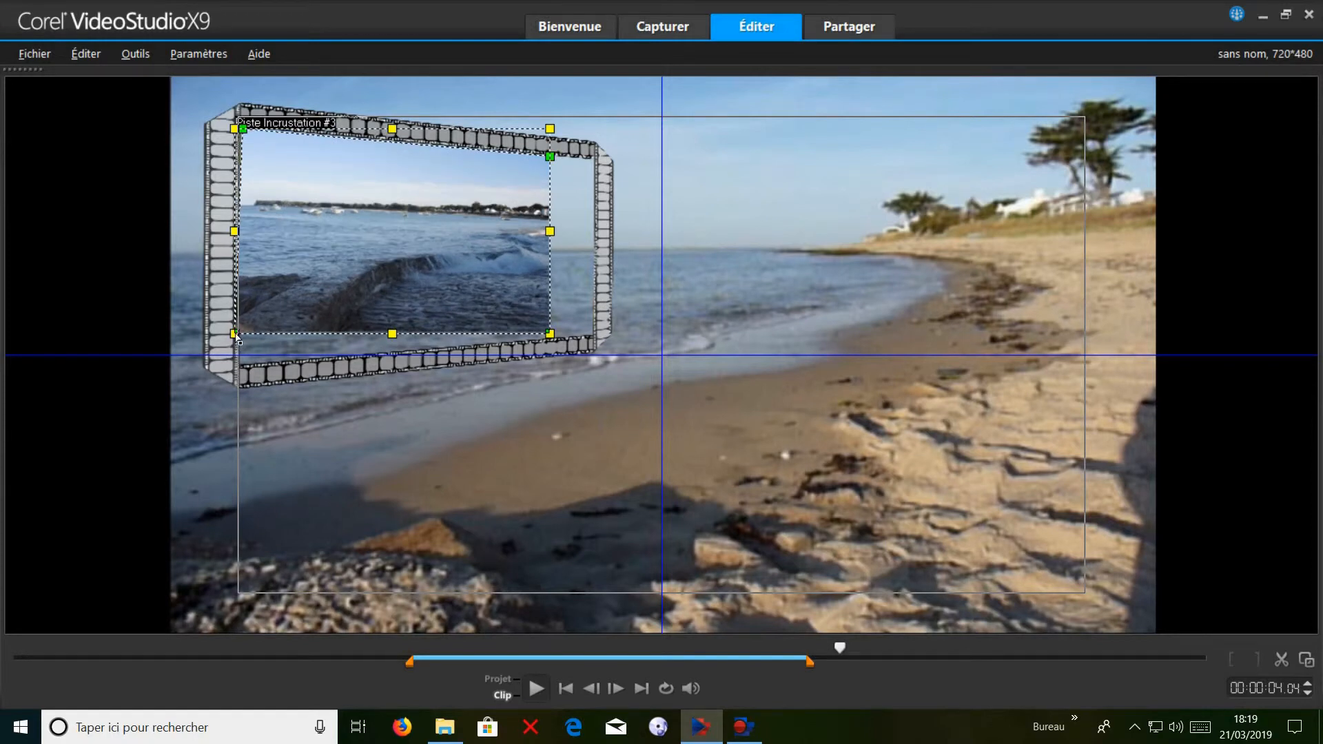
left_click_drag(239, 333, 238, 367)
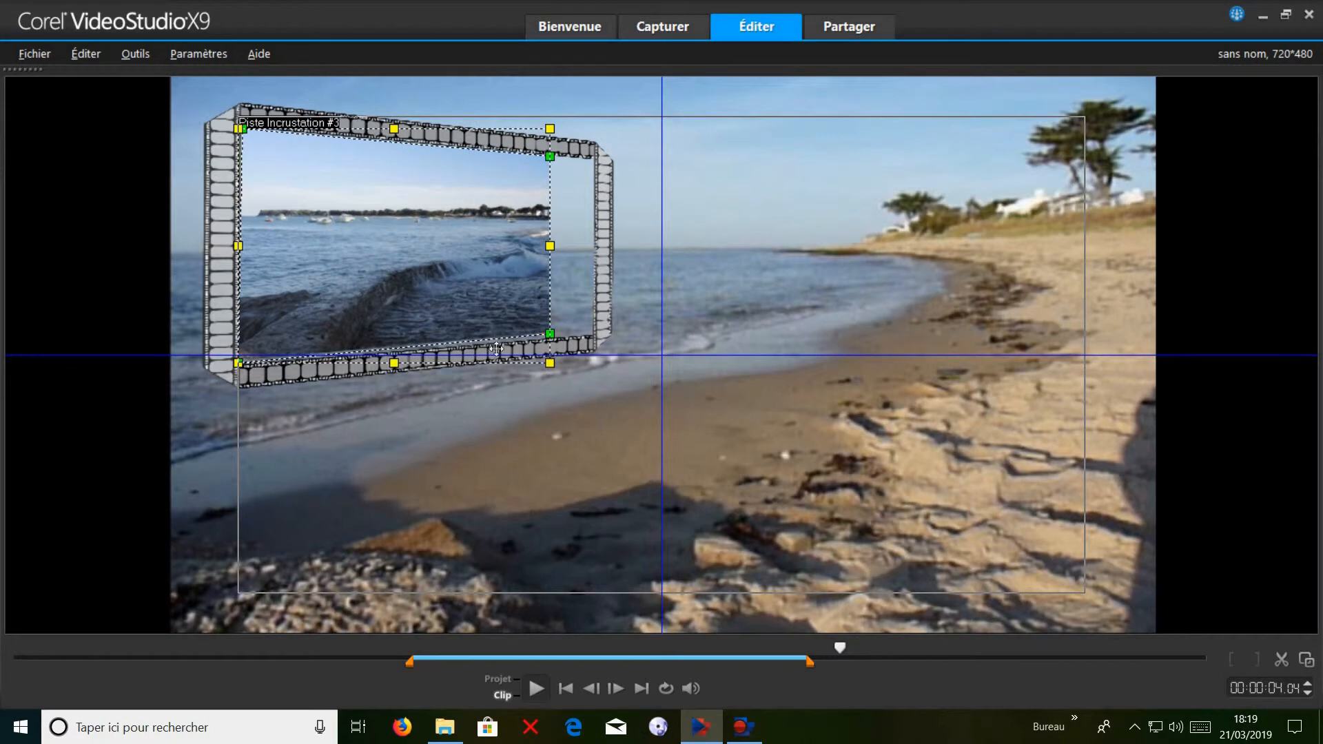
left_click_drag(554, 338, 599, 341)
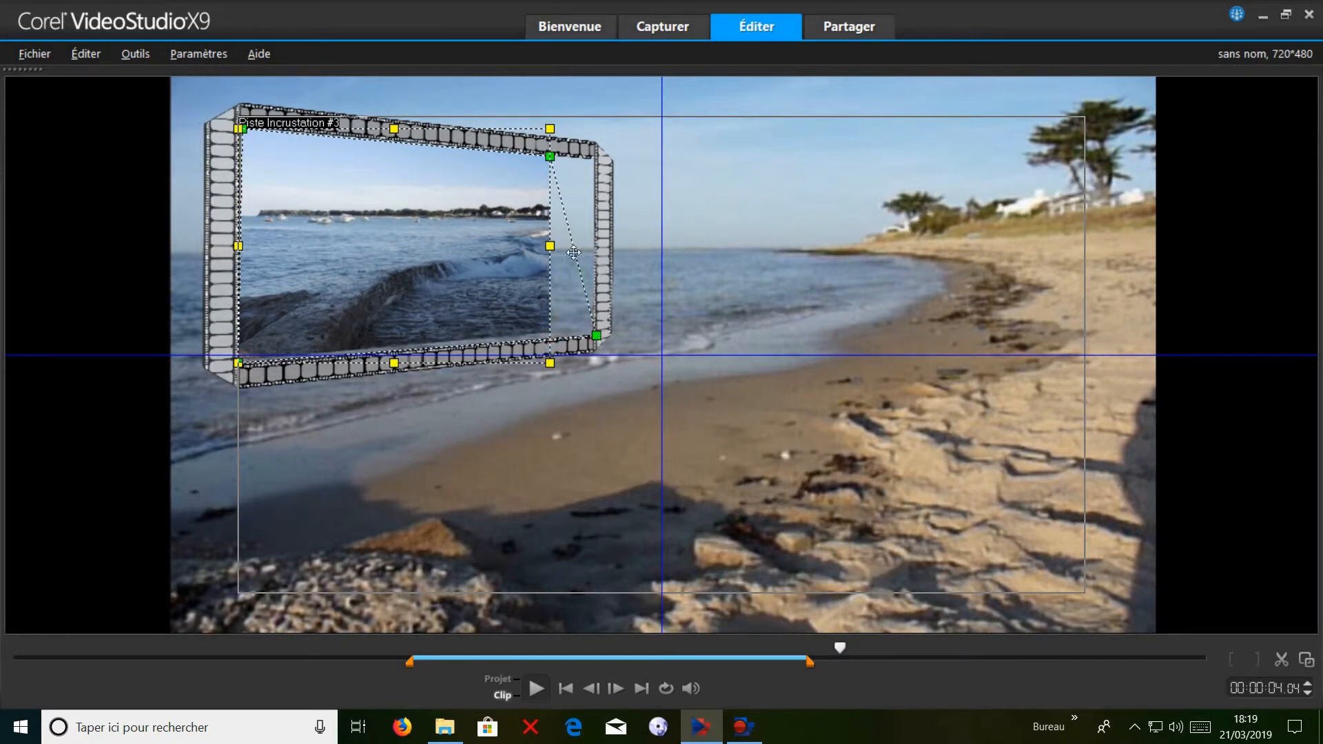
left_click_drag(553, 162, 598, 167)
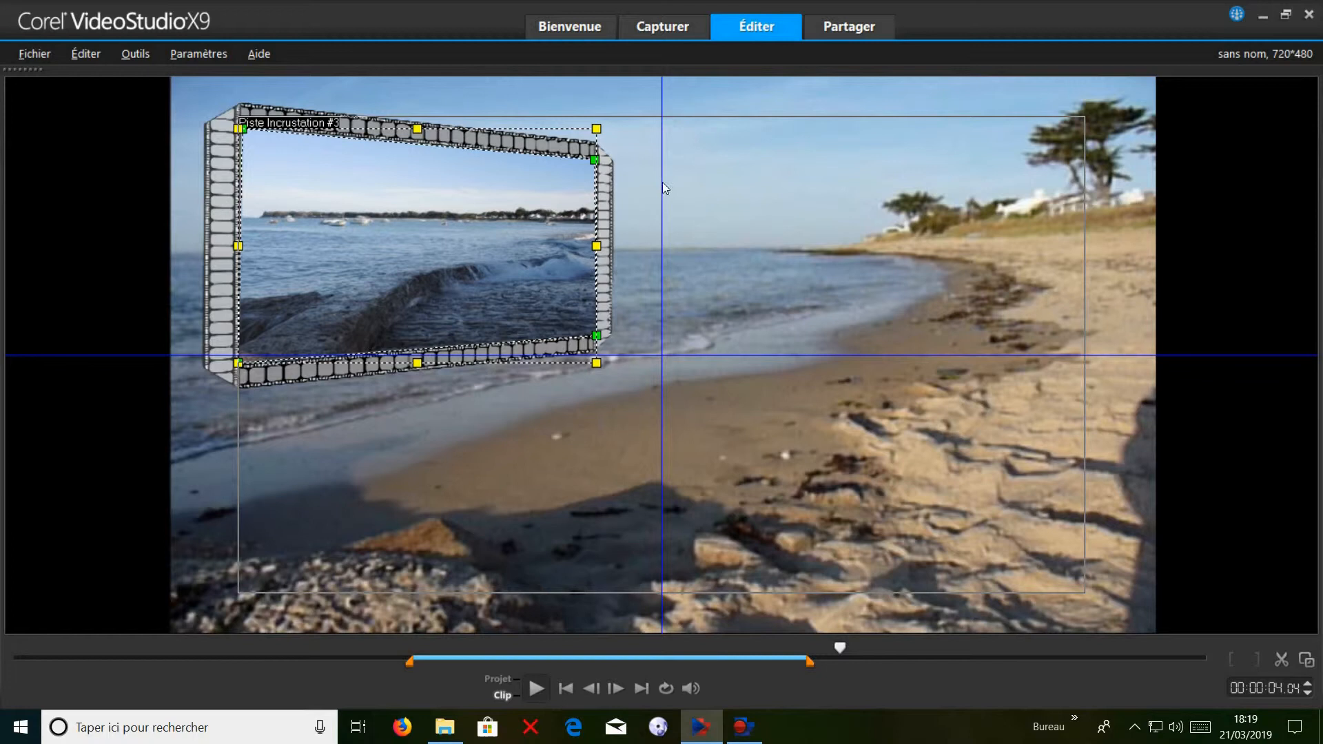
left_click(1305, 659)
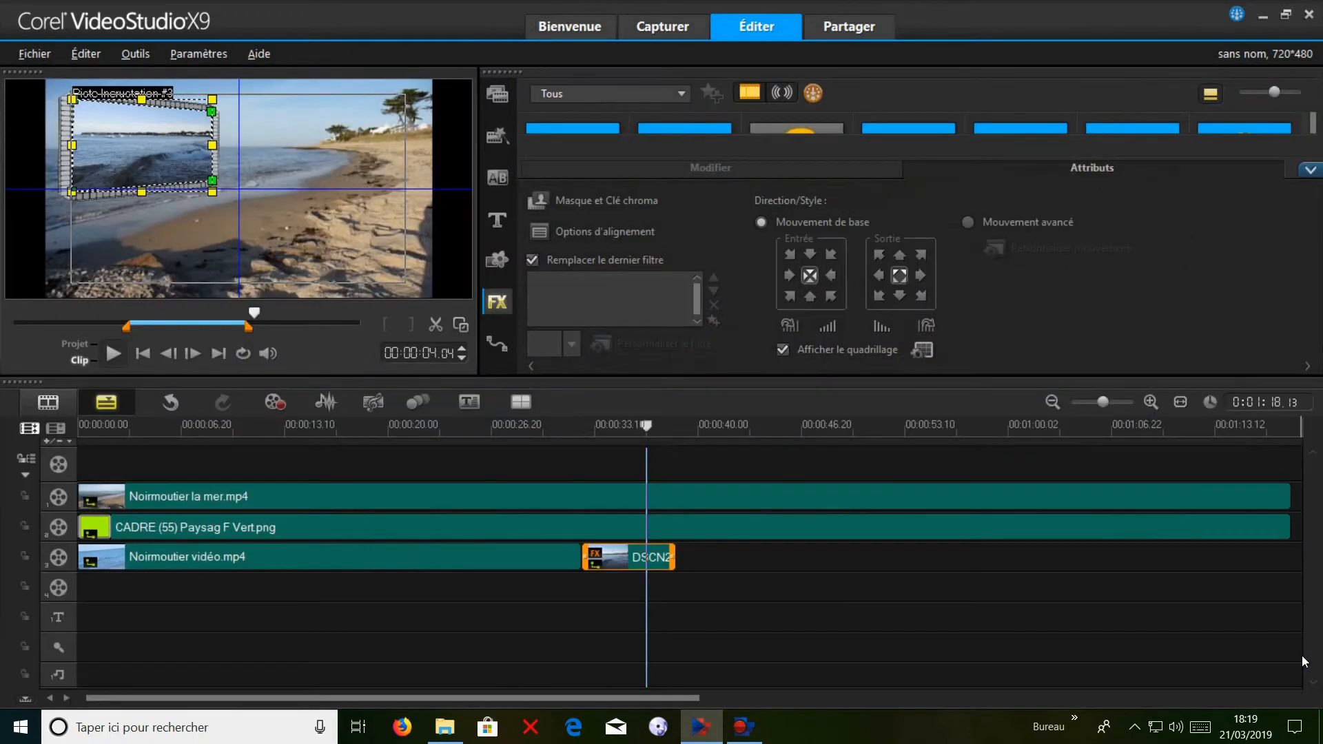
Add the photo DSCN2826.JPG to overlay track 3 directly after DSCN2825.JPG.
left_click(714, 559)
left_click(714, 555)
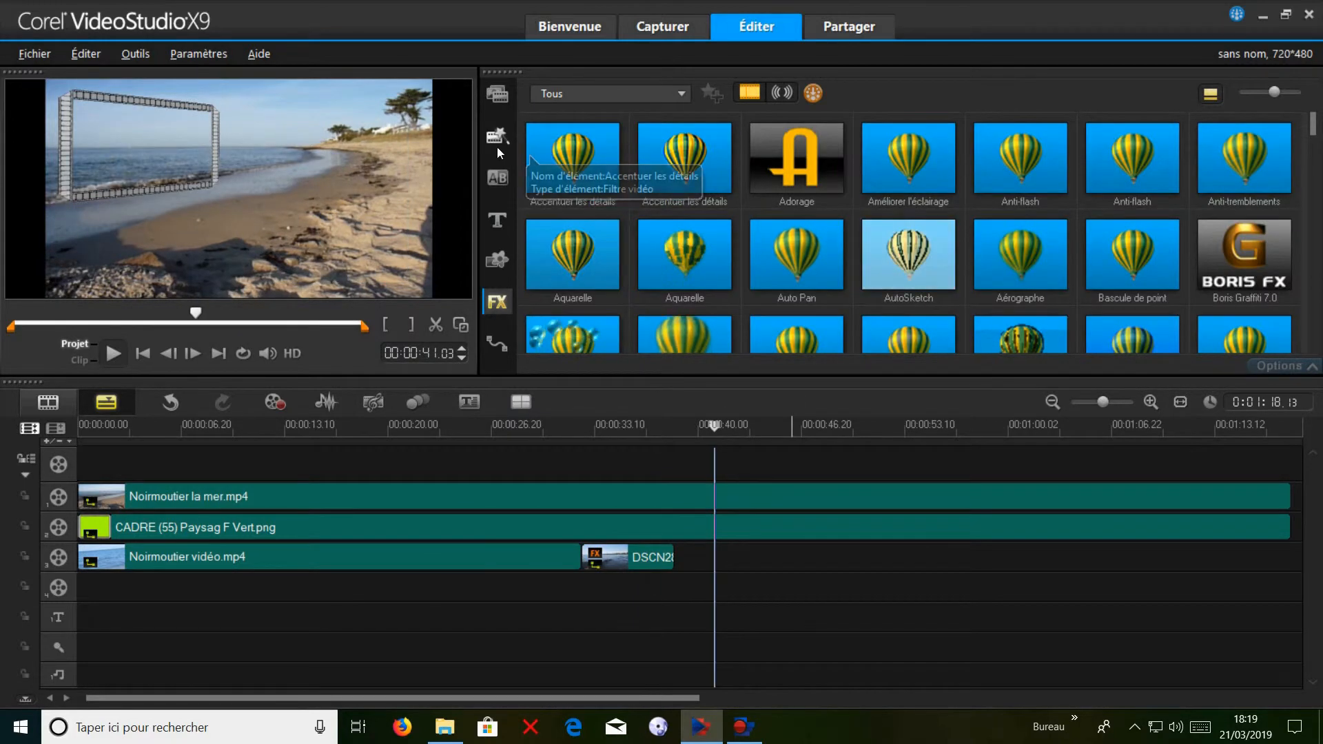
left_click(487, 97)
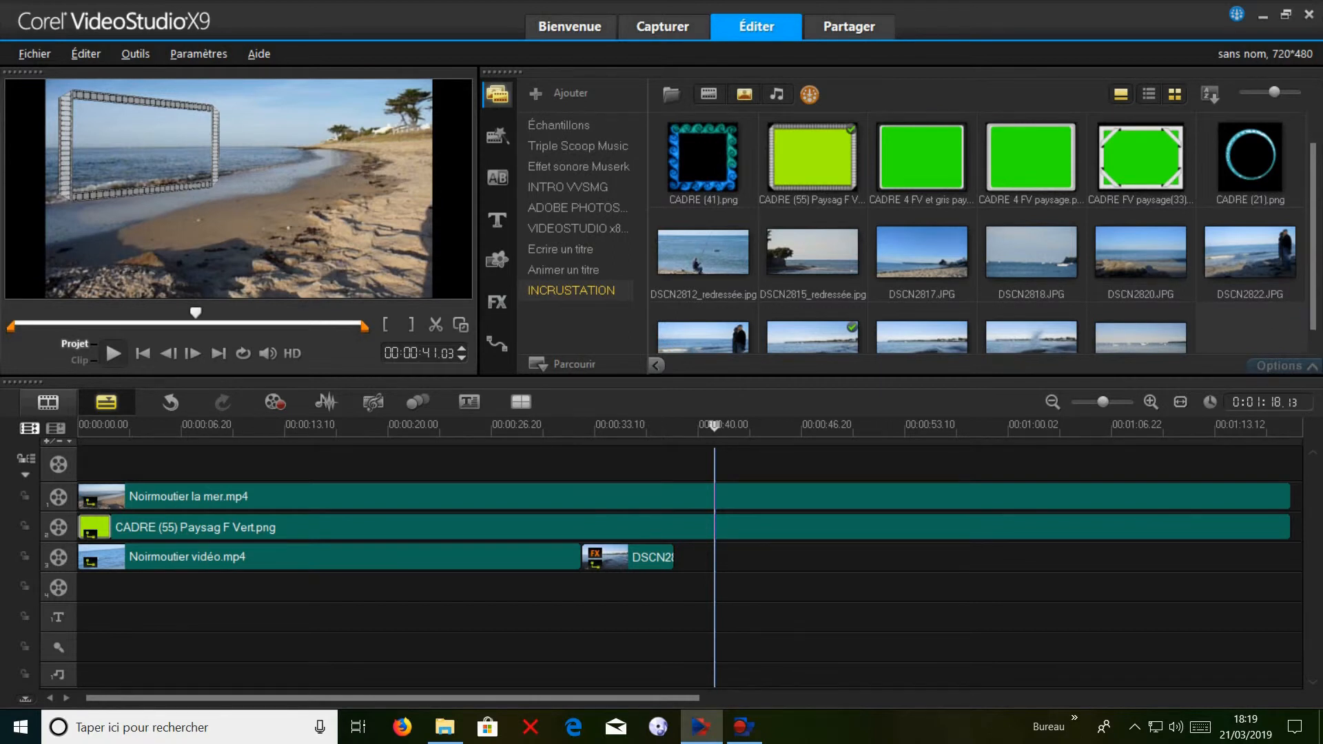
left_click(1318, 348)
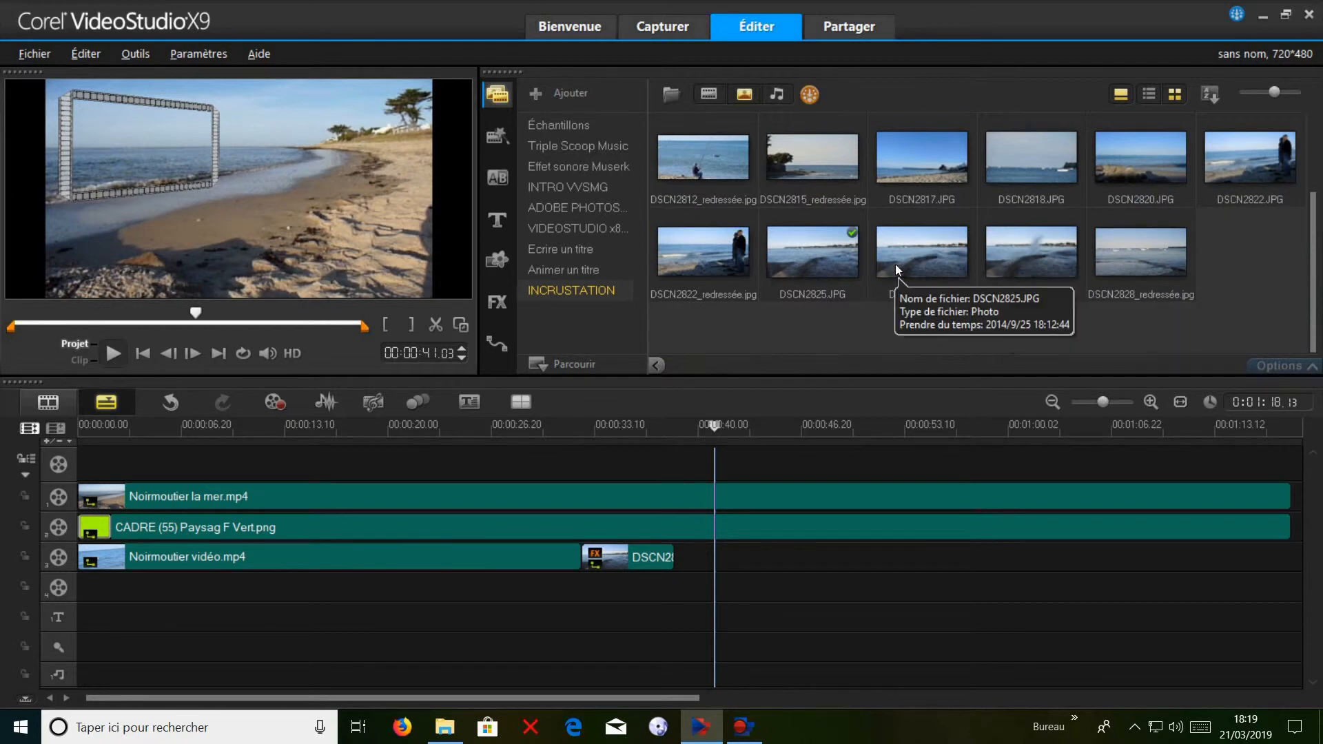
left_click(932, 245)
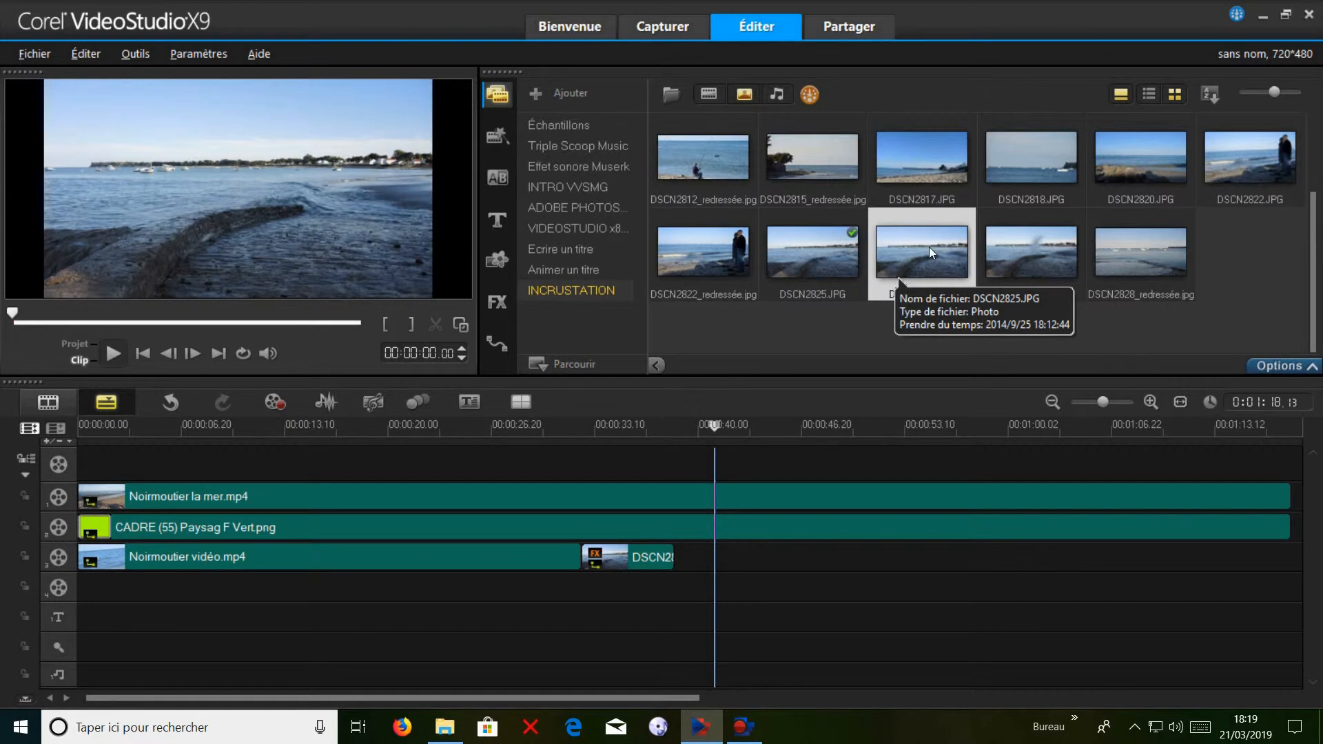
left_click_drag(824, 365, 679, 560)
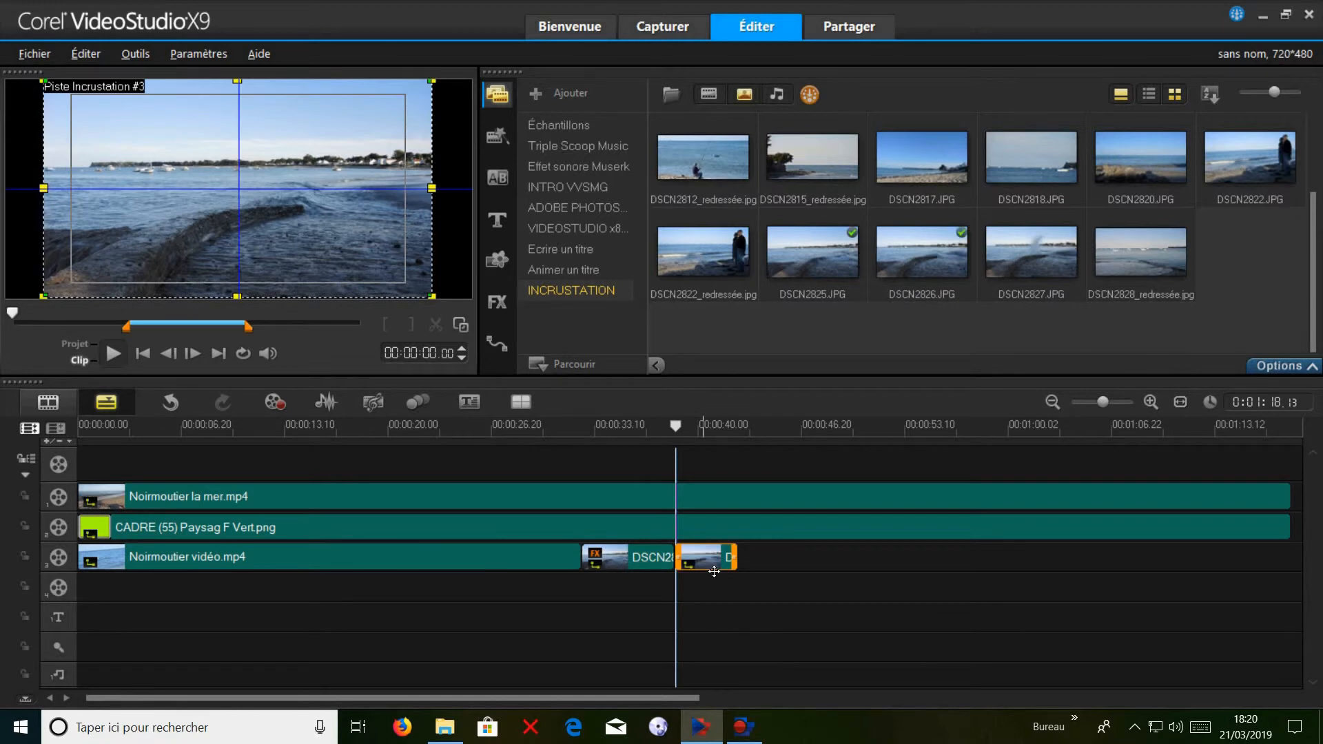
Set the DSCN2826.JPG photo's duration to 6 seconds and apply pan and zoom with the first preset.
left_click(1277, 367)
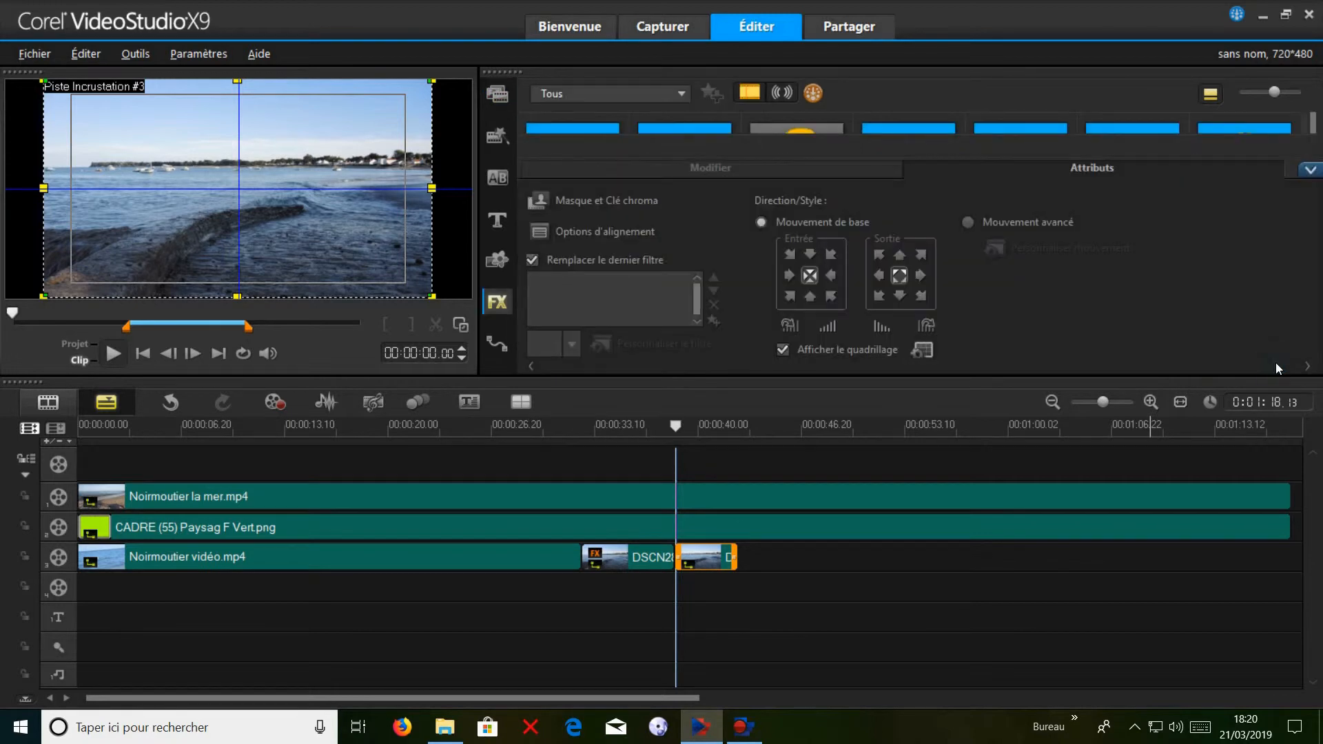
left_click(644, 168)
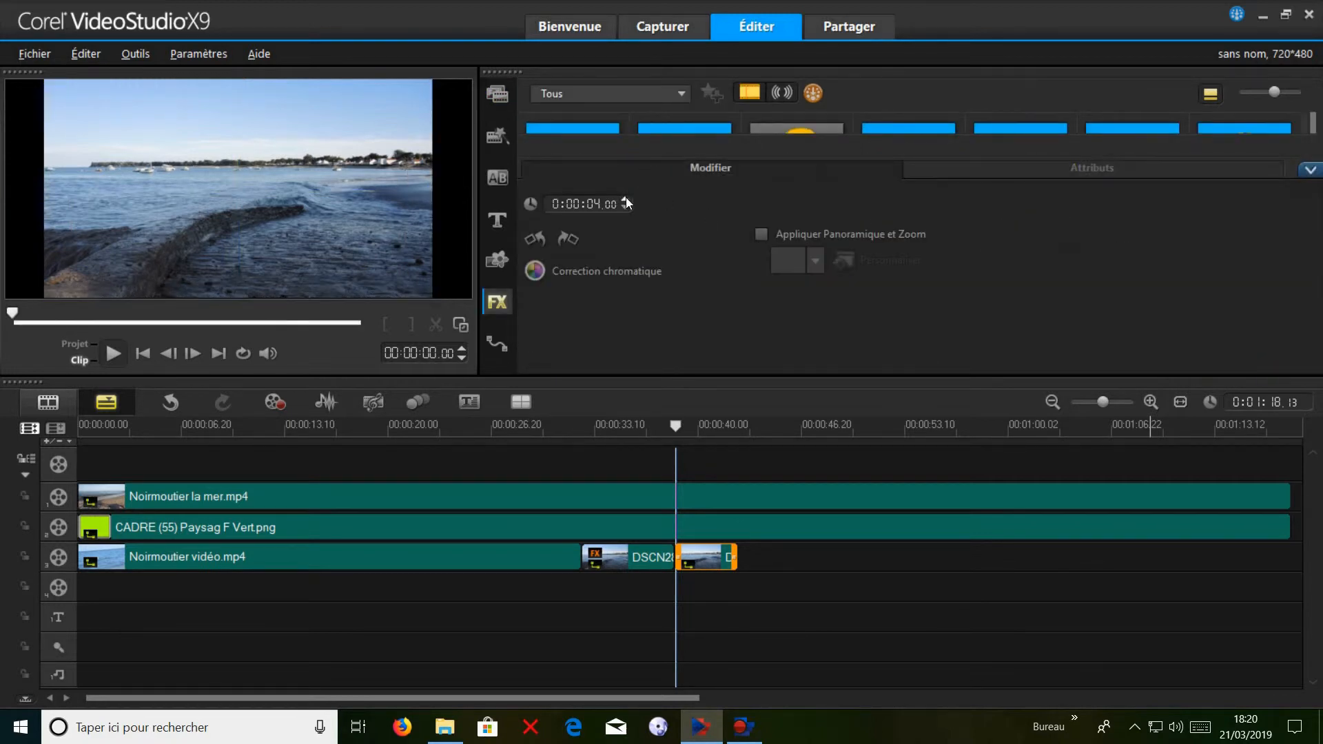
left_click(626, 198)
left_click(761, 233)
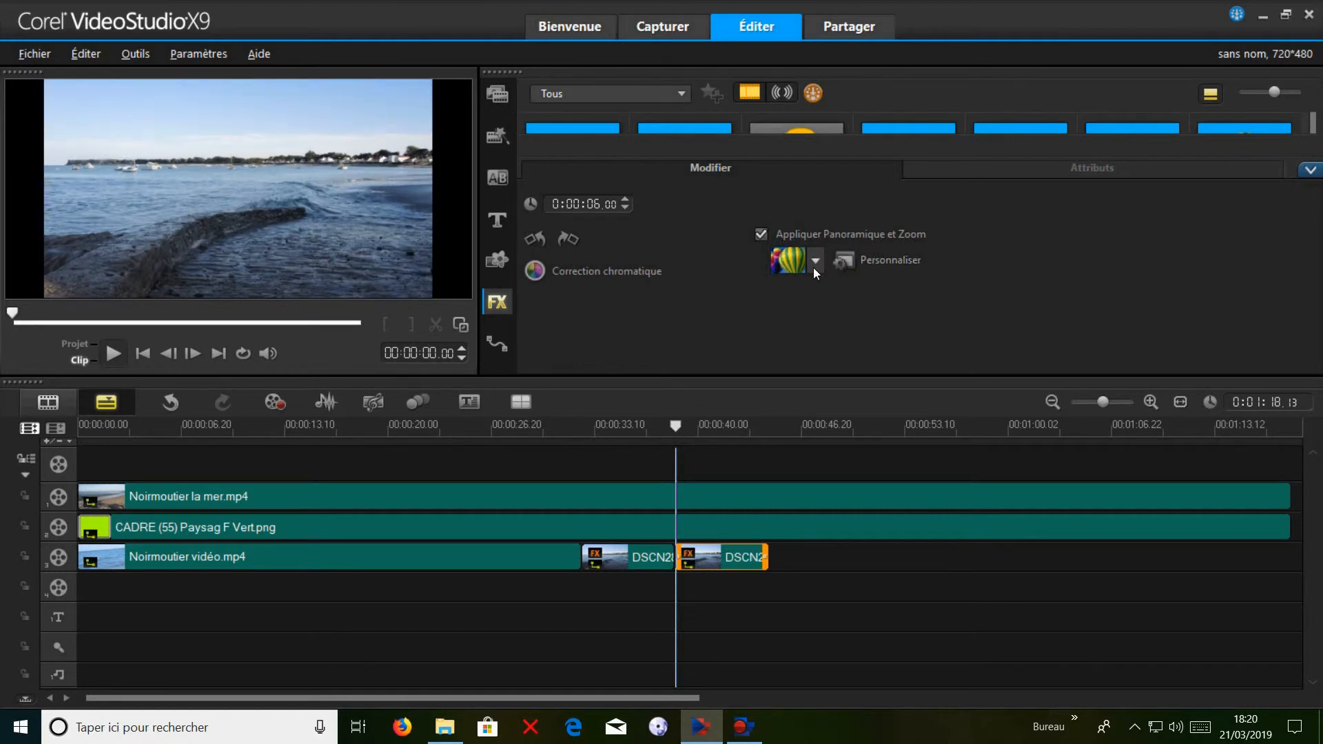
left_click(816, 260)
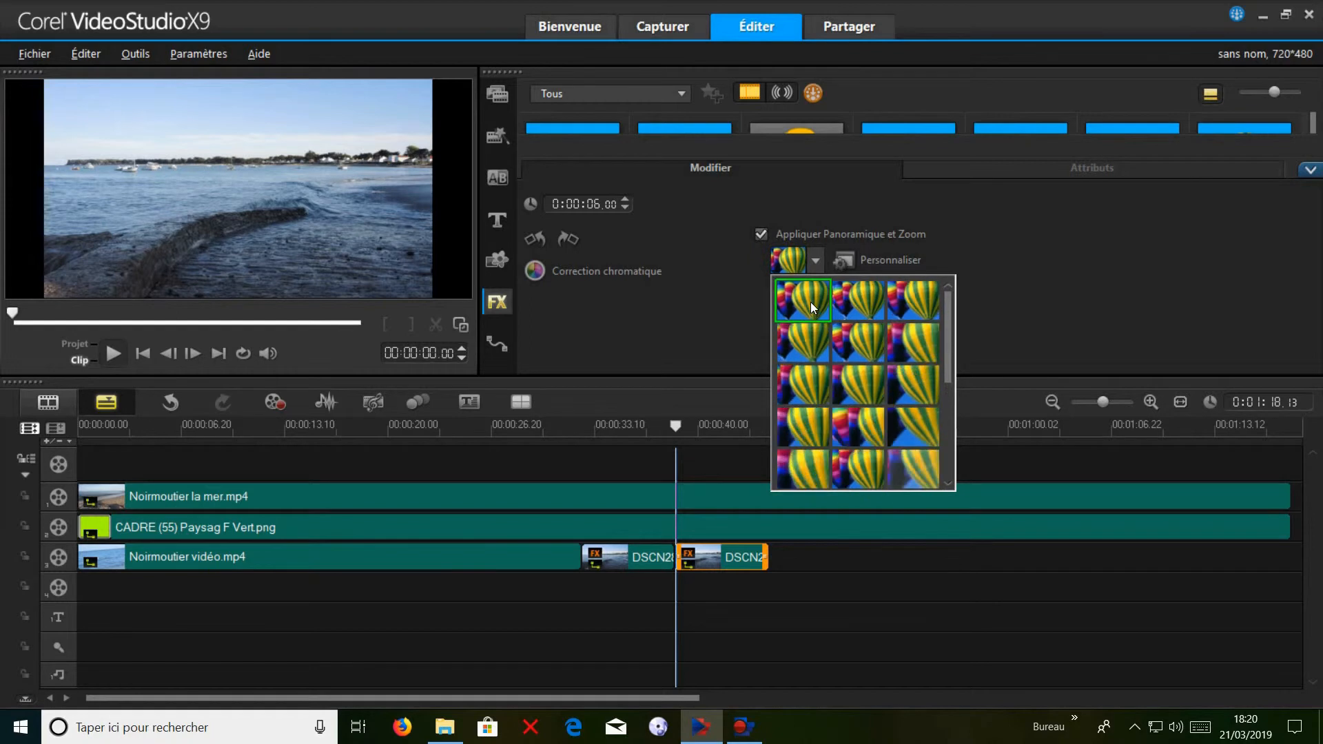
left_click(692, 317)
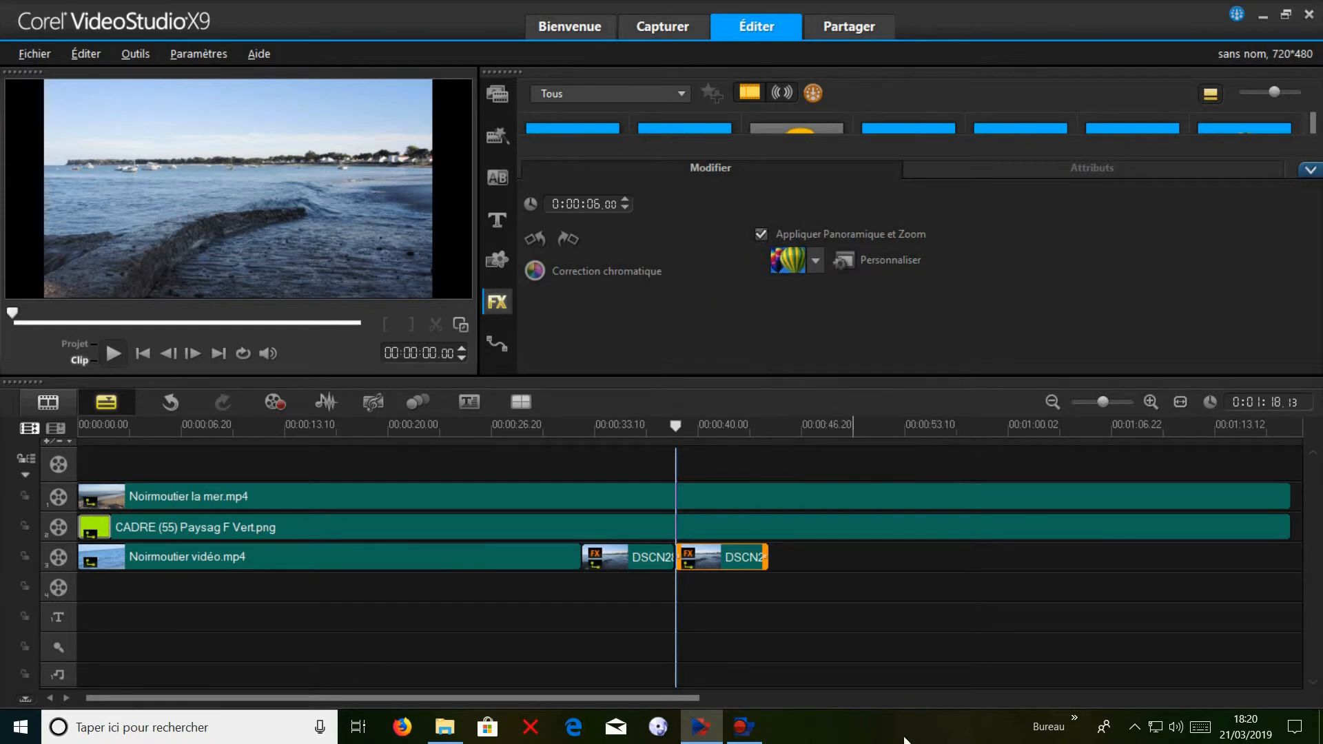
Shrink the DSCN2826.JPG overlay to just over a quarter of its size and place it inside the film frame.
left_click(788, 557)
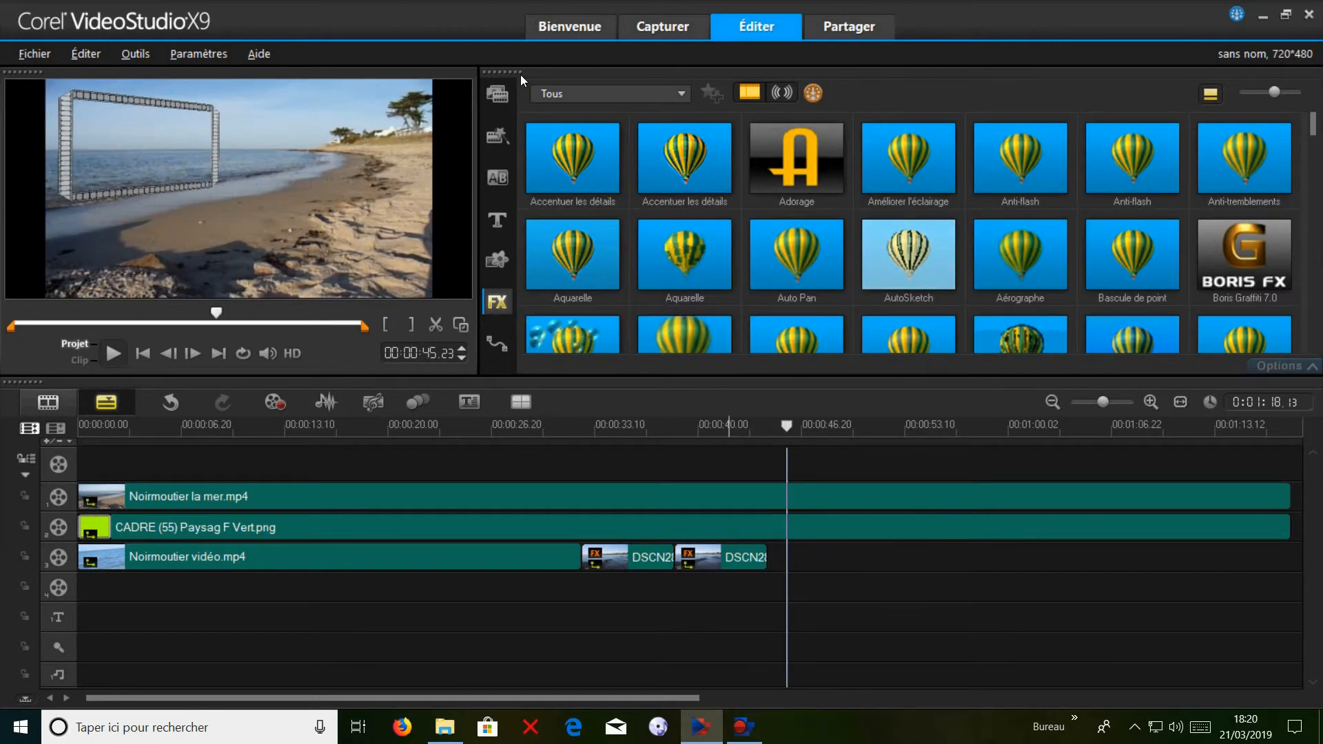
left_click(729, 562)
double_click(732, 569)
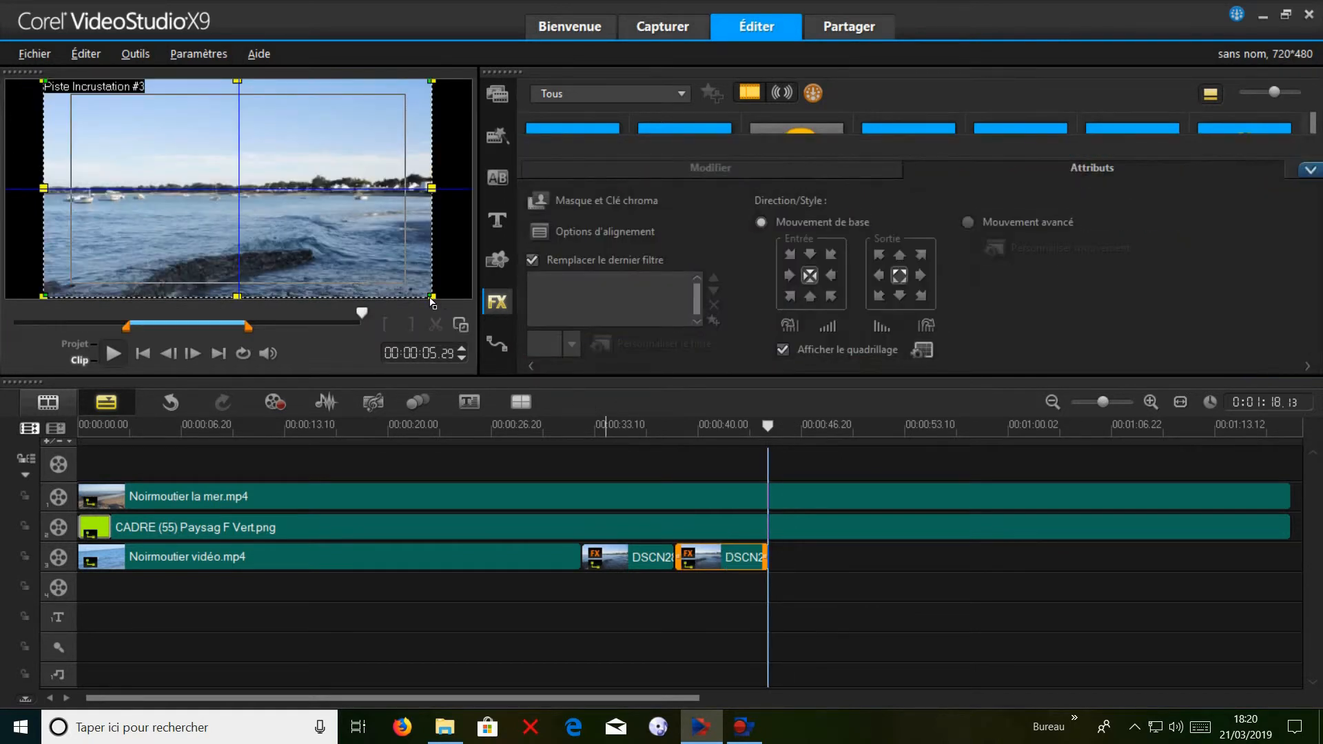
left_click_drag(439, 302, 186, 159)
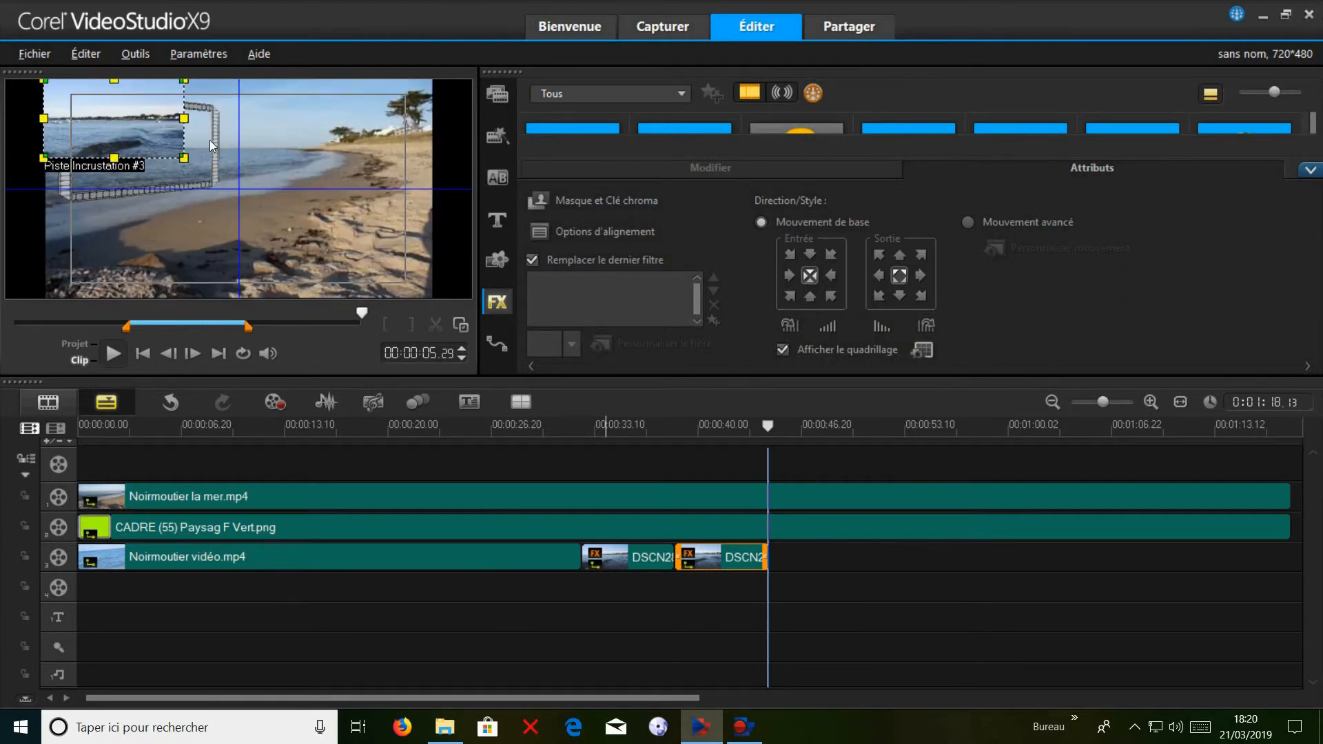
left_click_drag(153, 115, 190, 155)
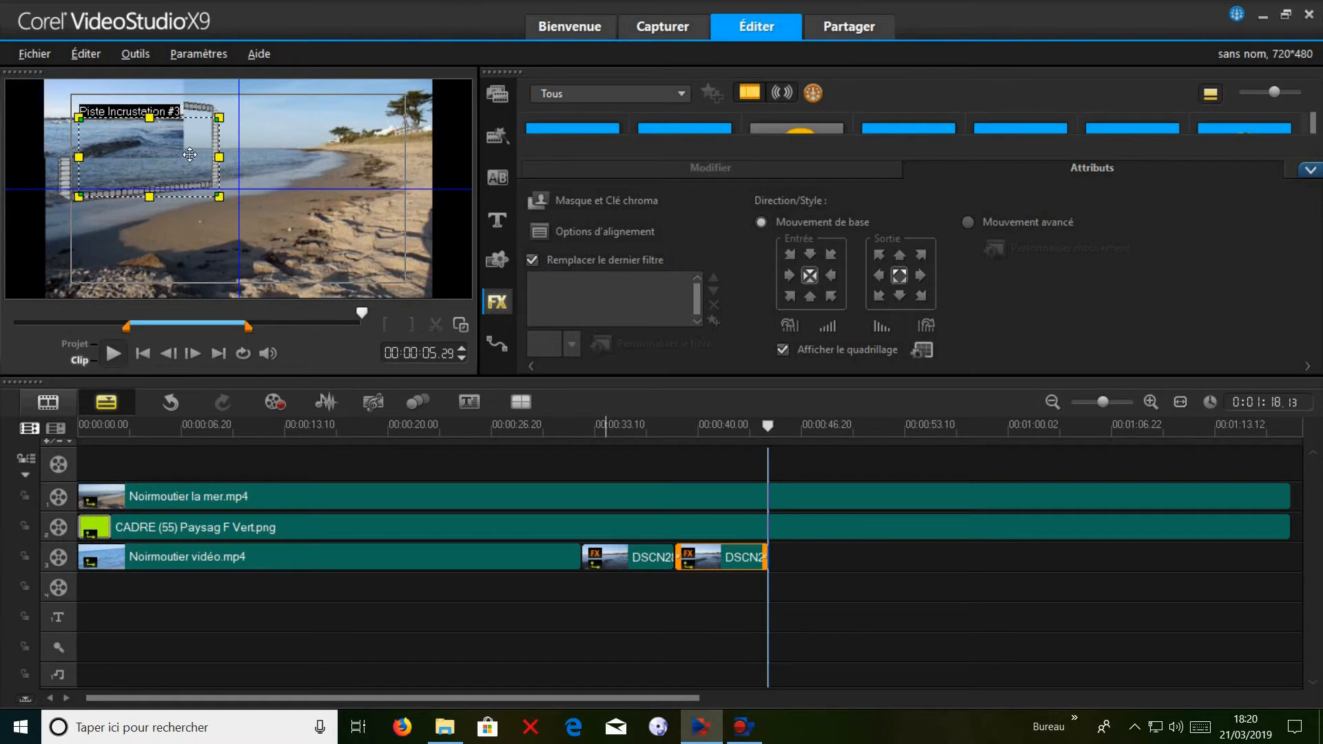
left_click_drag(221, 199, 184, 178)
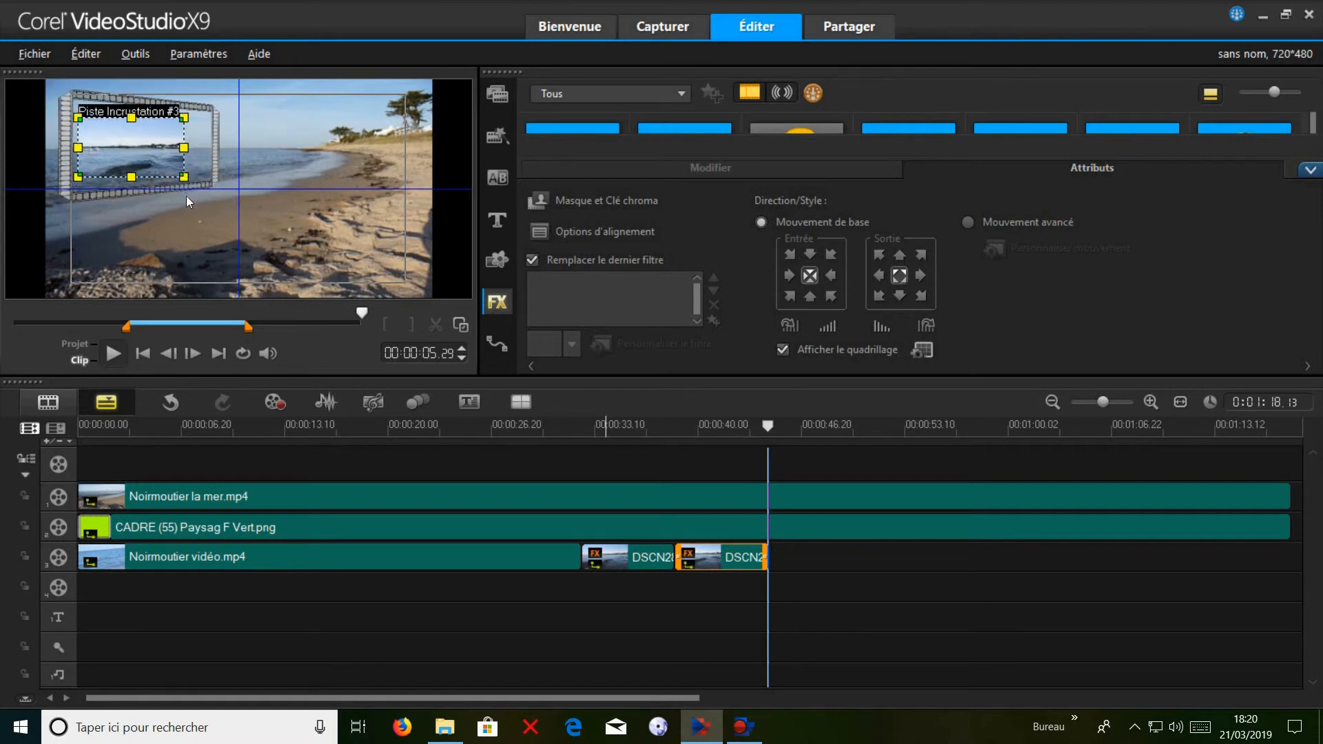
Distort the DSCN2826.JPG overlay so its four corners meet the inner corners of the film frame.
left_click(461, 325)
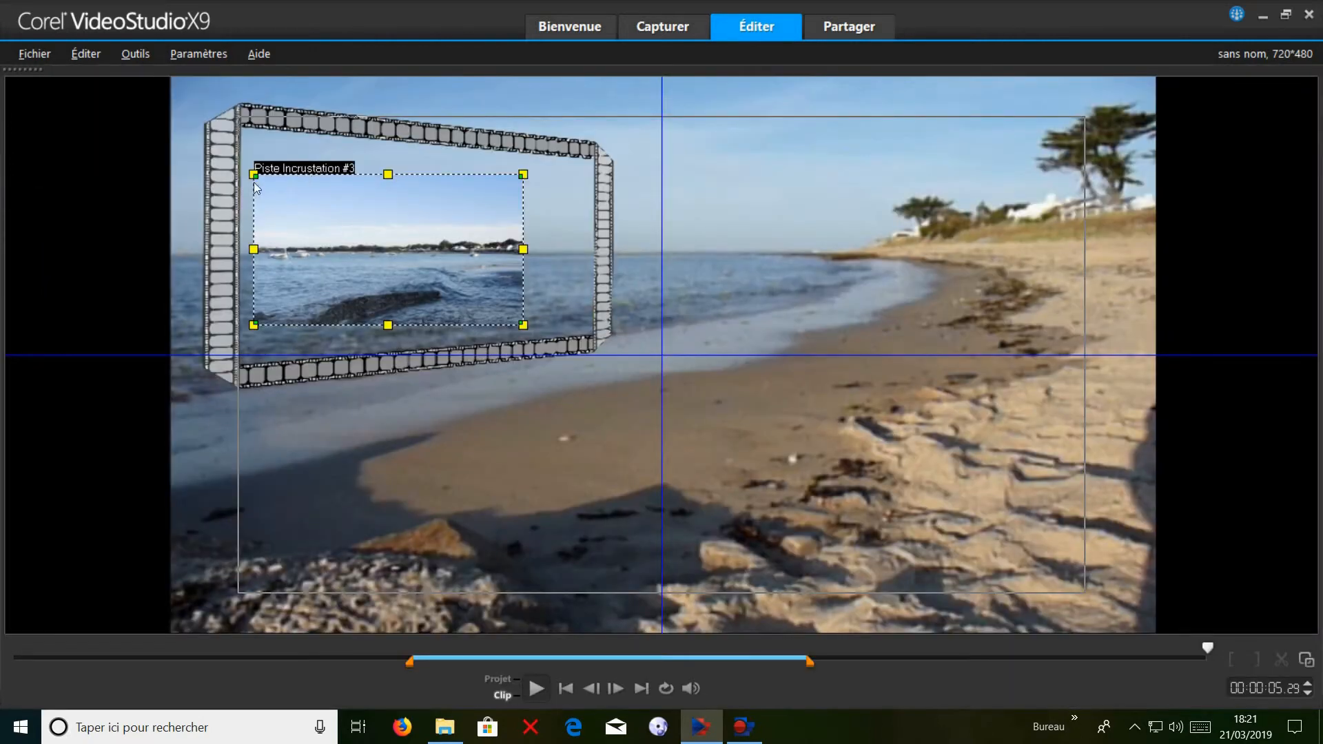
left_click_drag(254, 175, 243, 129)
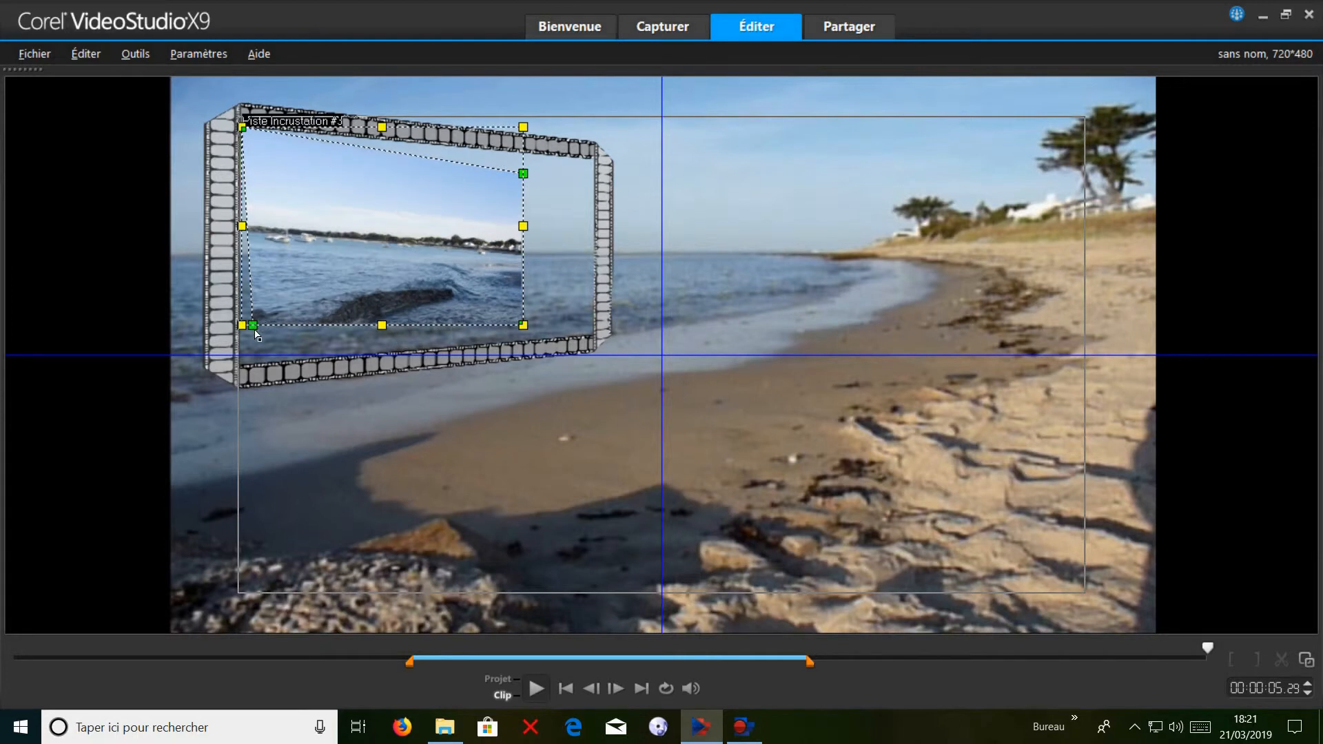
left_click_drag(254, 327, 243, 366)
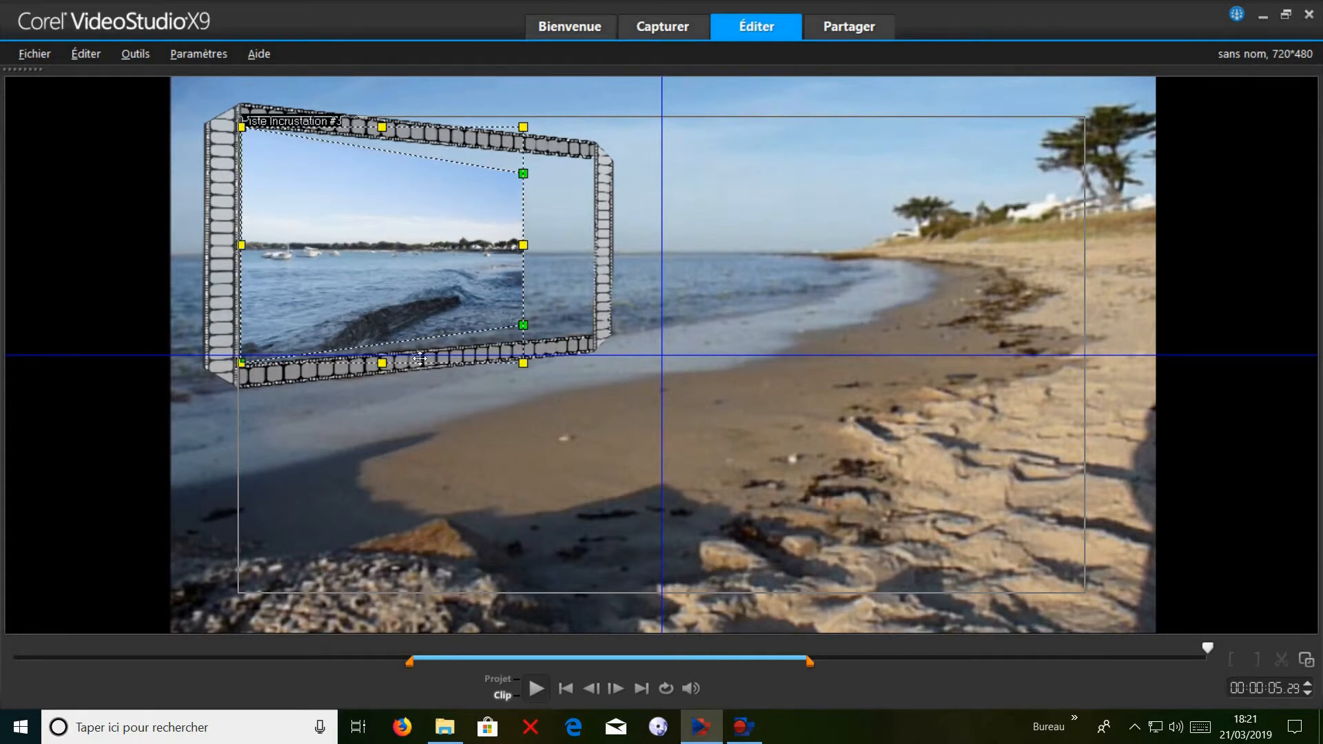
left_click_drag(525, 328, 597, 336)
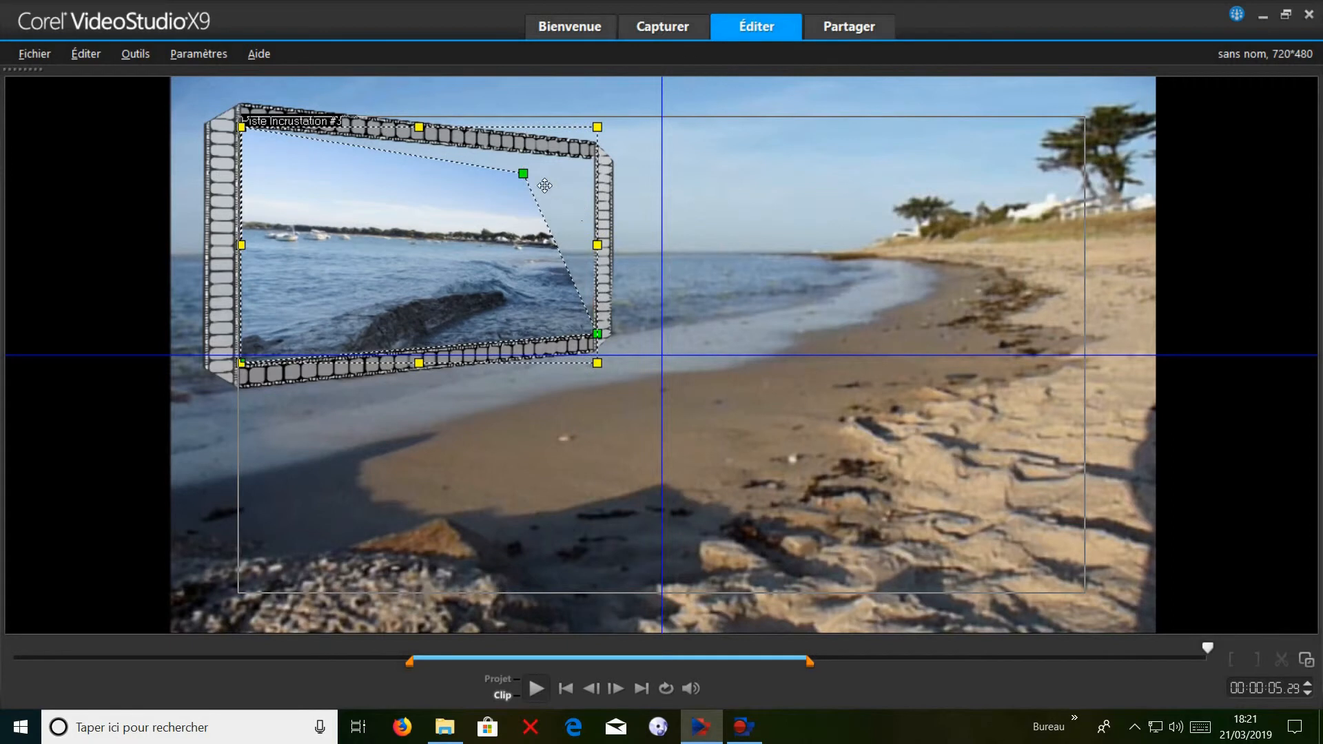
left_click_drag(524, 174, 596, 164)
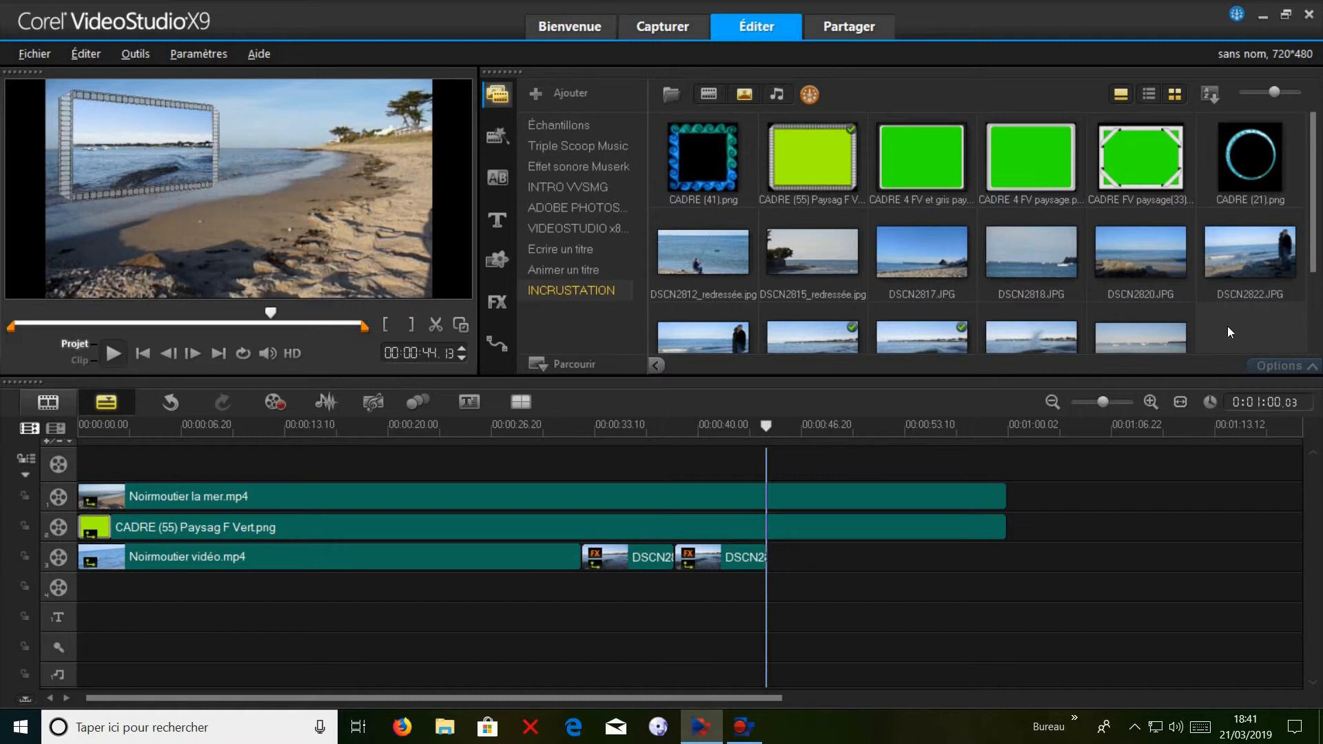
Add the photo DSCN2827.JPG to overlay track 3 directly after DSCN2826.JPG.
left_click_drag(1314, 264, 1314, 300)
left_click(1046, 336)
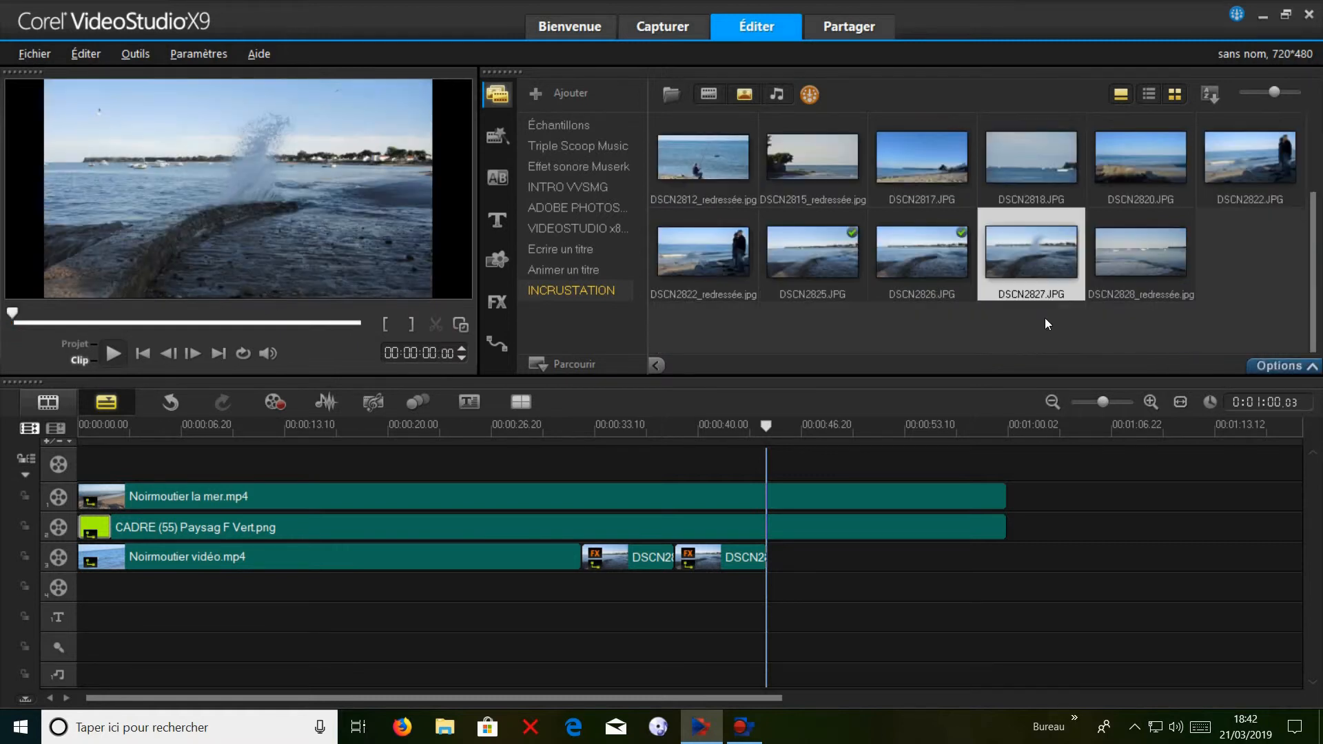
left_click_drag(1037, 254, 814, 563)
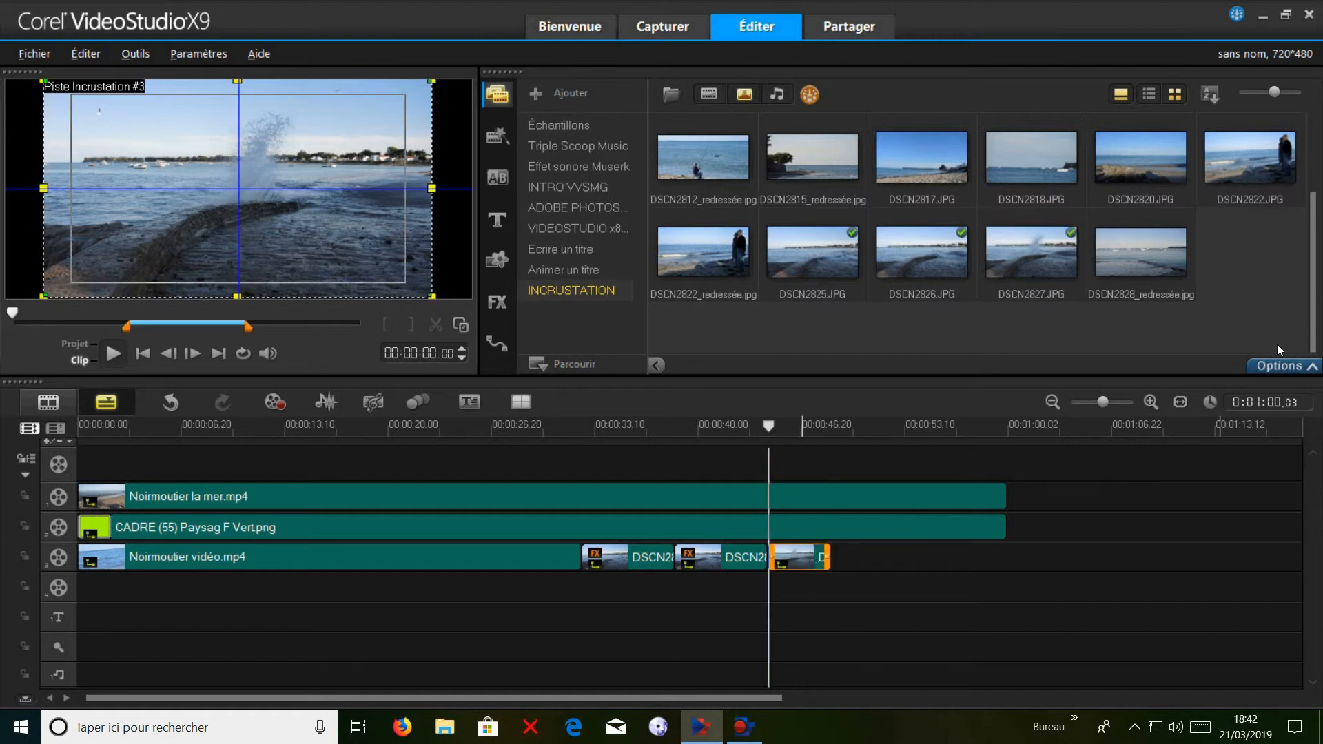
Set the DSCN2827.JPG photo's duration to 6 seconds and apply pan and zoom with the first preset in the third row.
left_click(1282, 365)
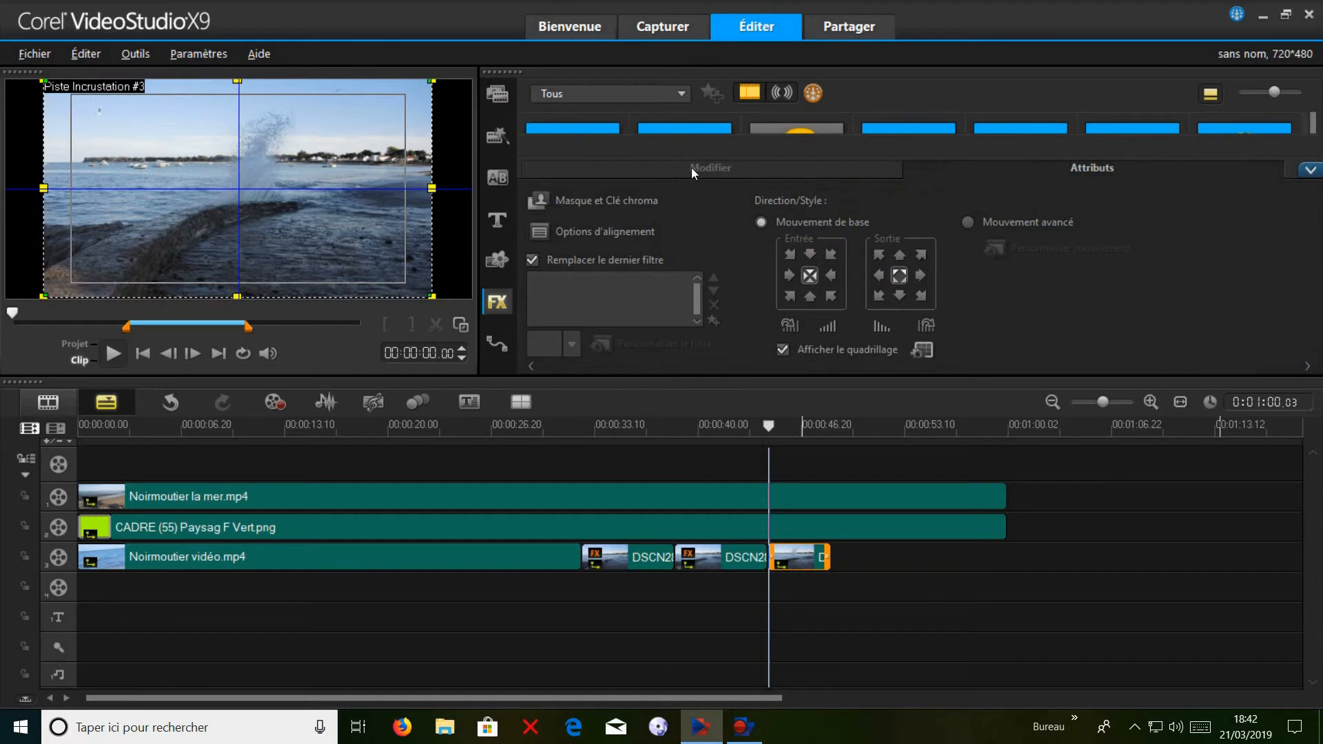
left_click(692, 168)
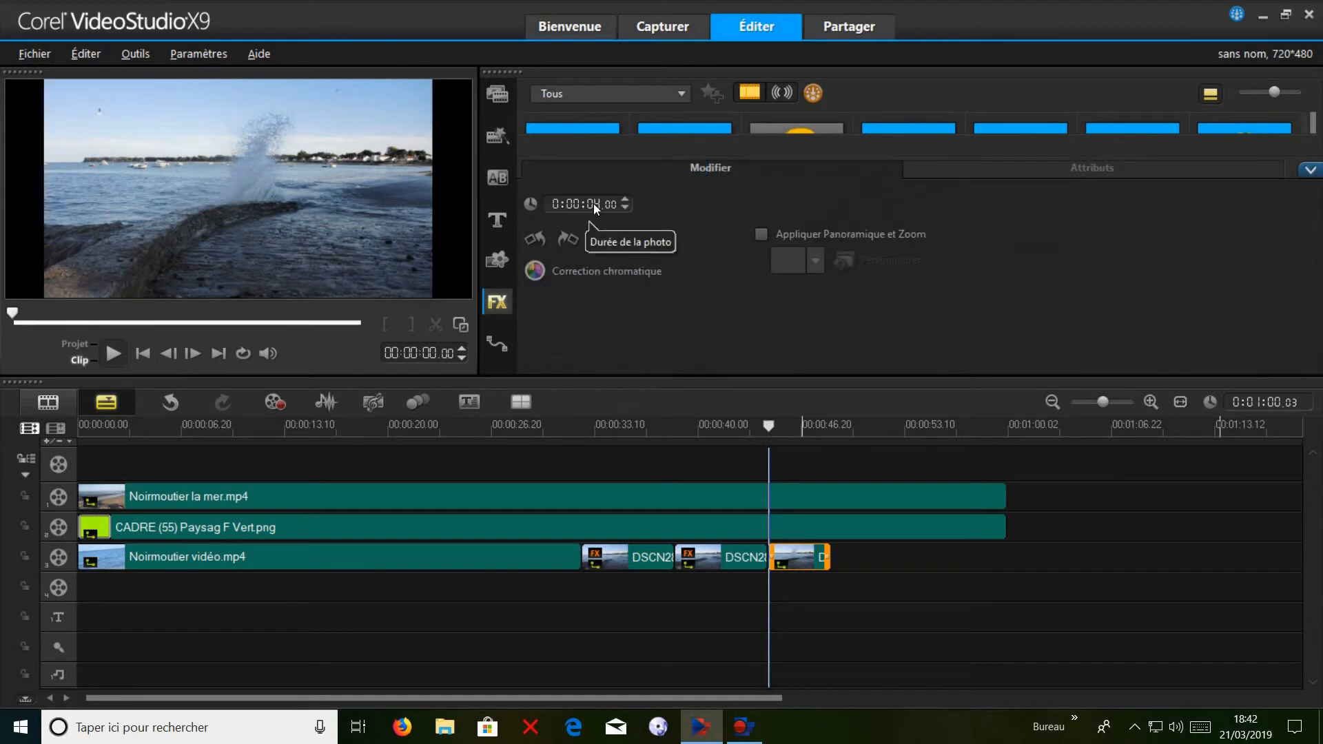
left_click(626, 200)
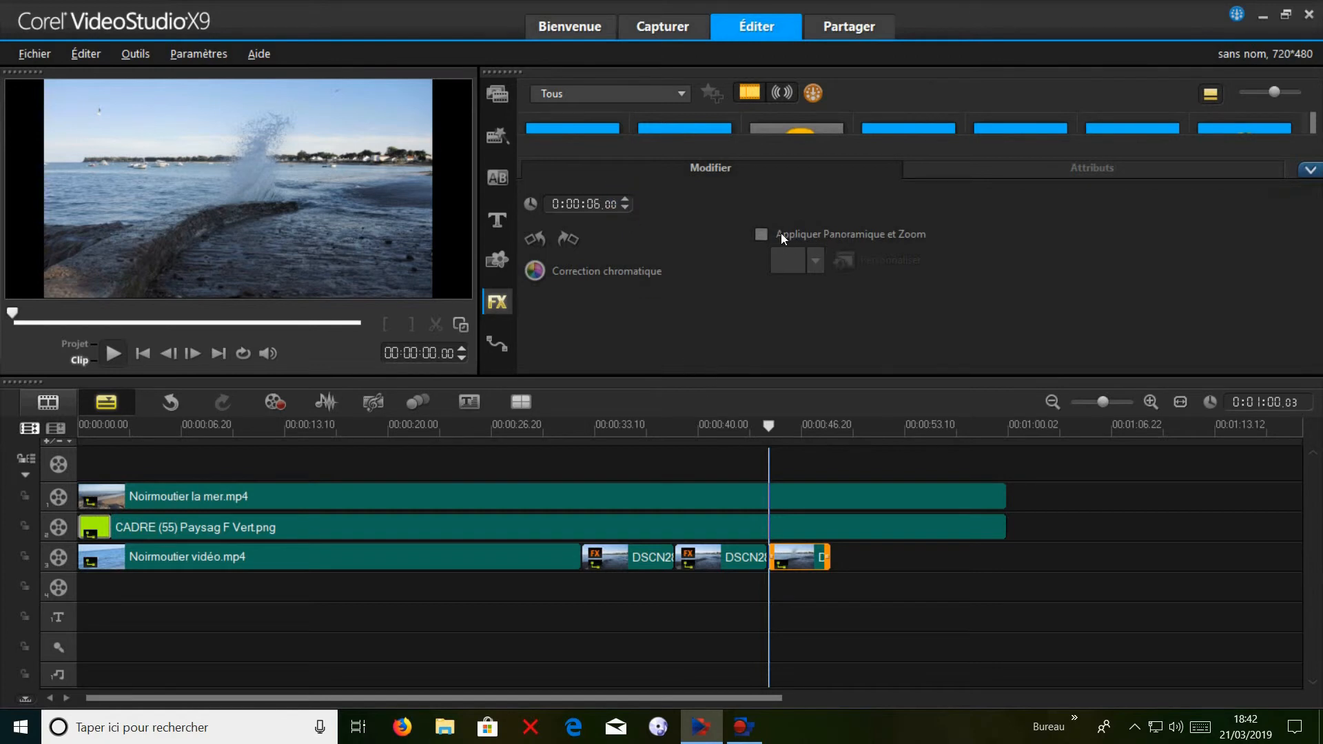
left_click(761, 234)
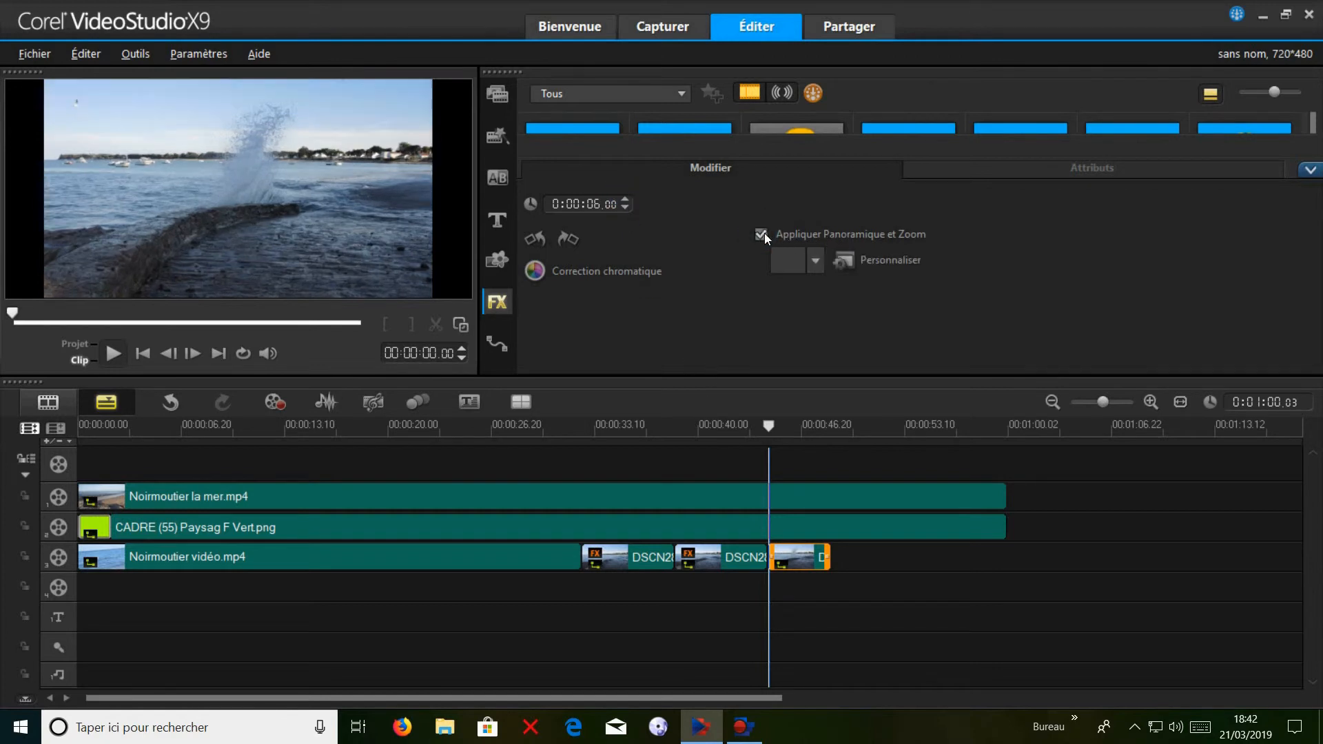
left_click(841, 261)
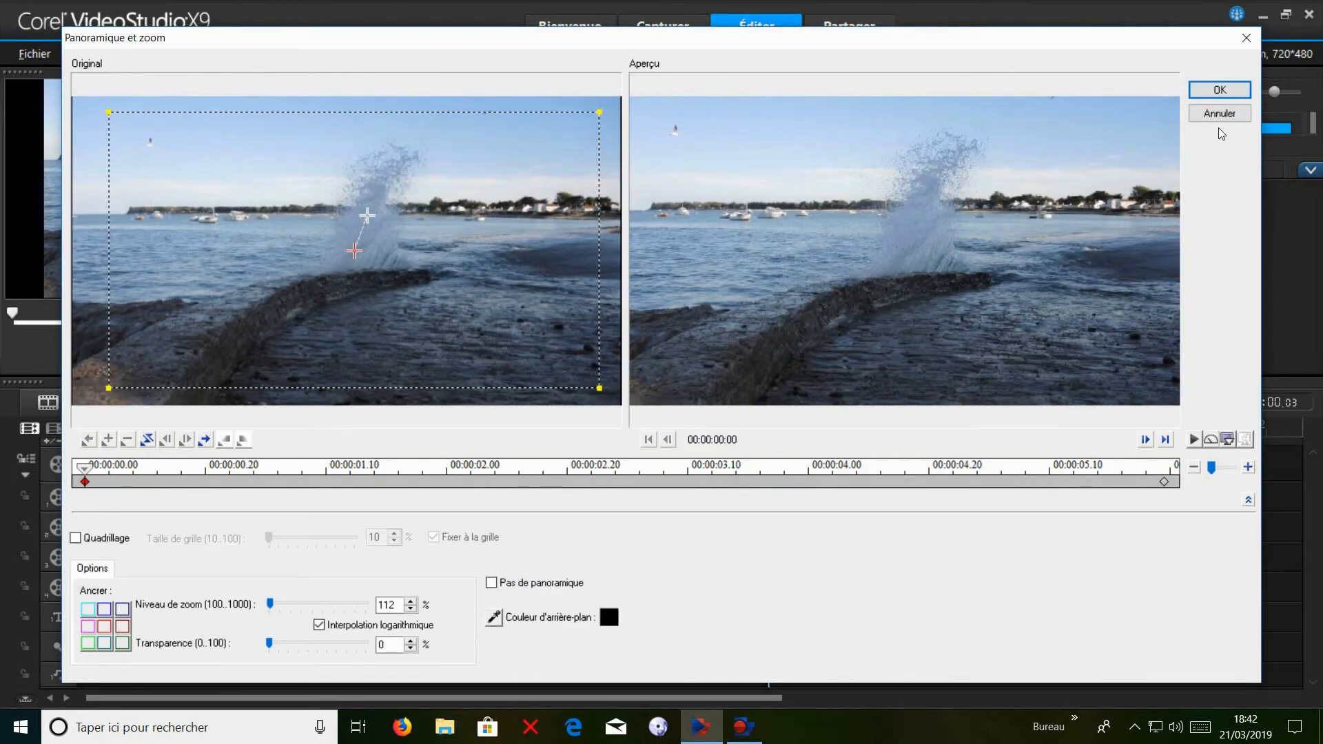
left_click(1248, 37)
left_click(816, 258)
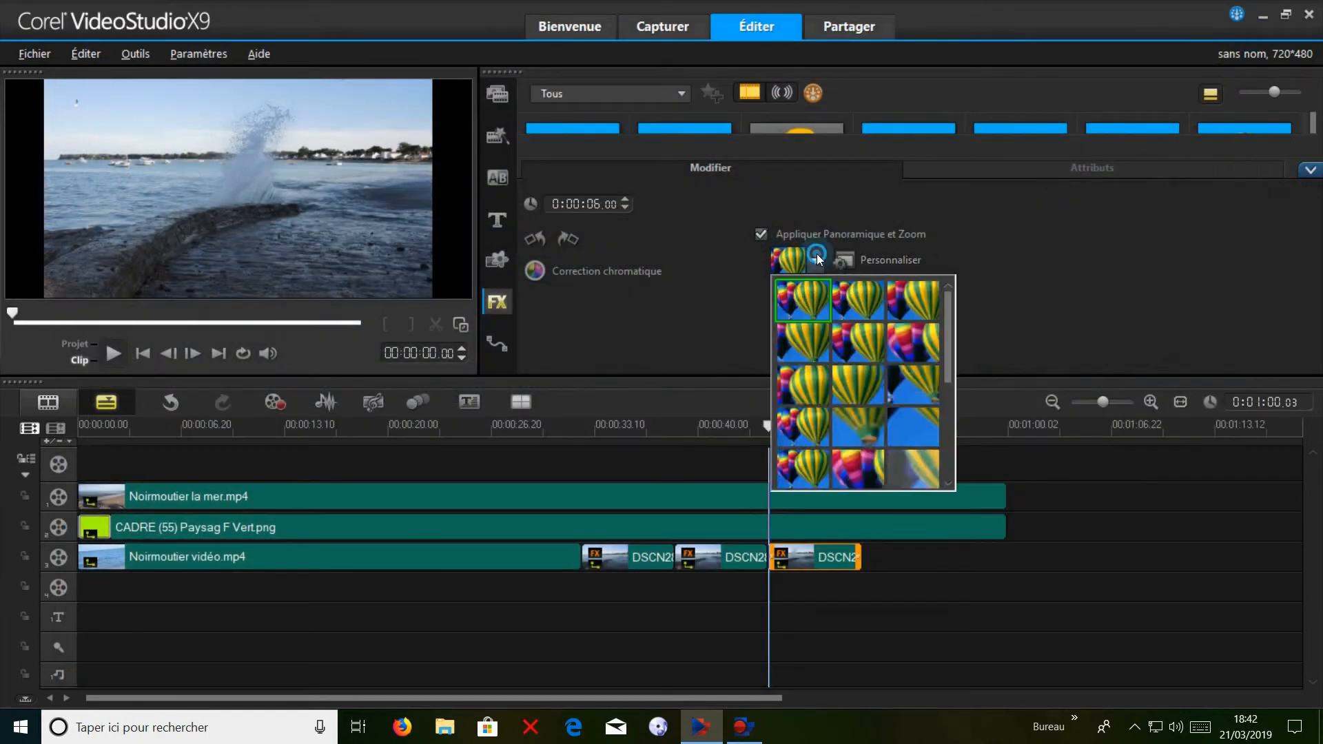
left_click(813, 386)
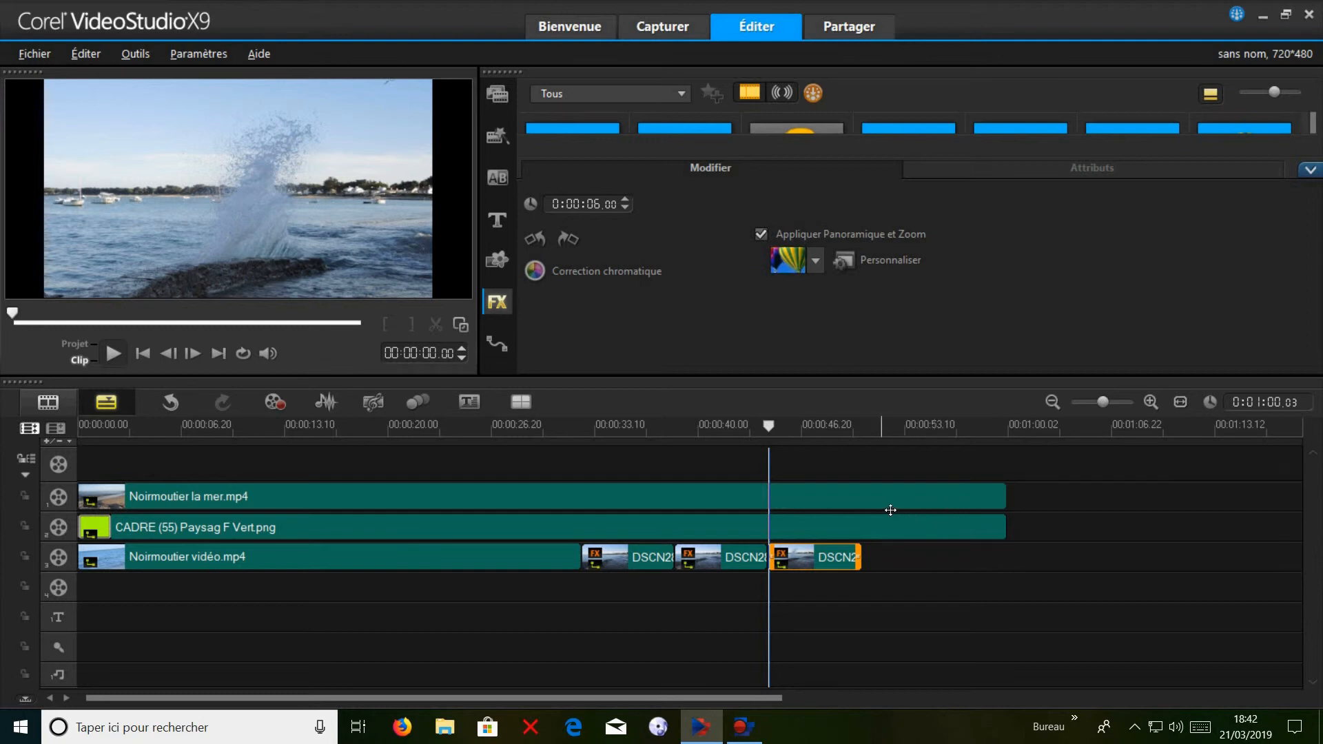
Shorten the CADRE (55) Paysag F Vert.png frame clip to 0:00:51.07, ending just past the last photo.
left_click(956, 527)
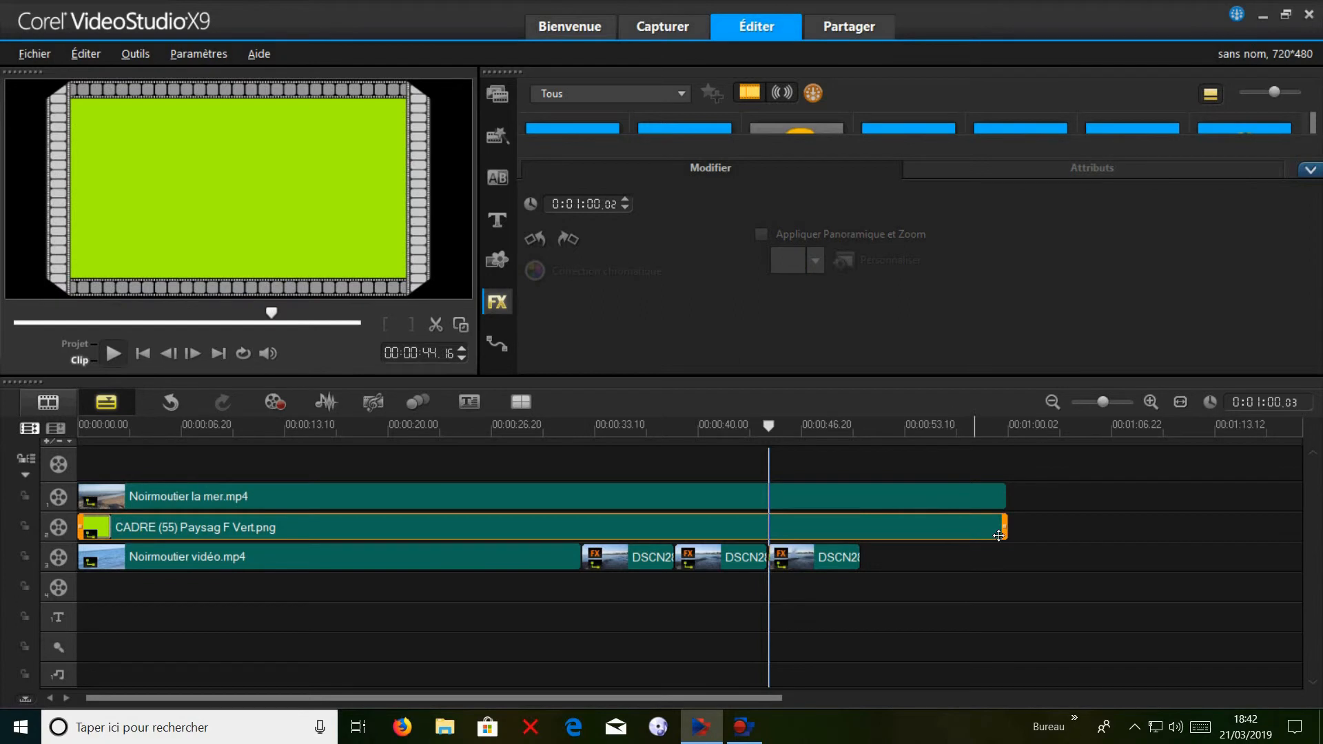
left_click_drag(1020, 540, 891, 548)
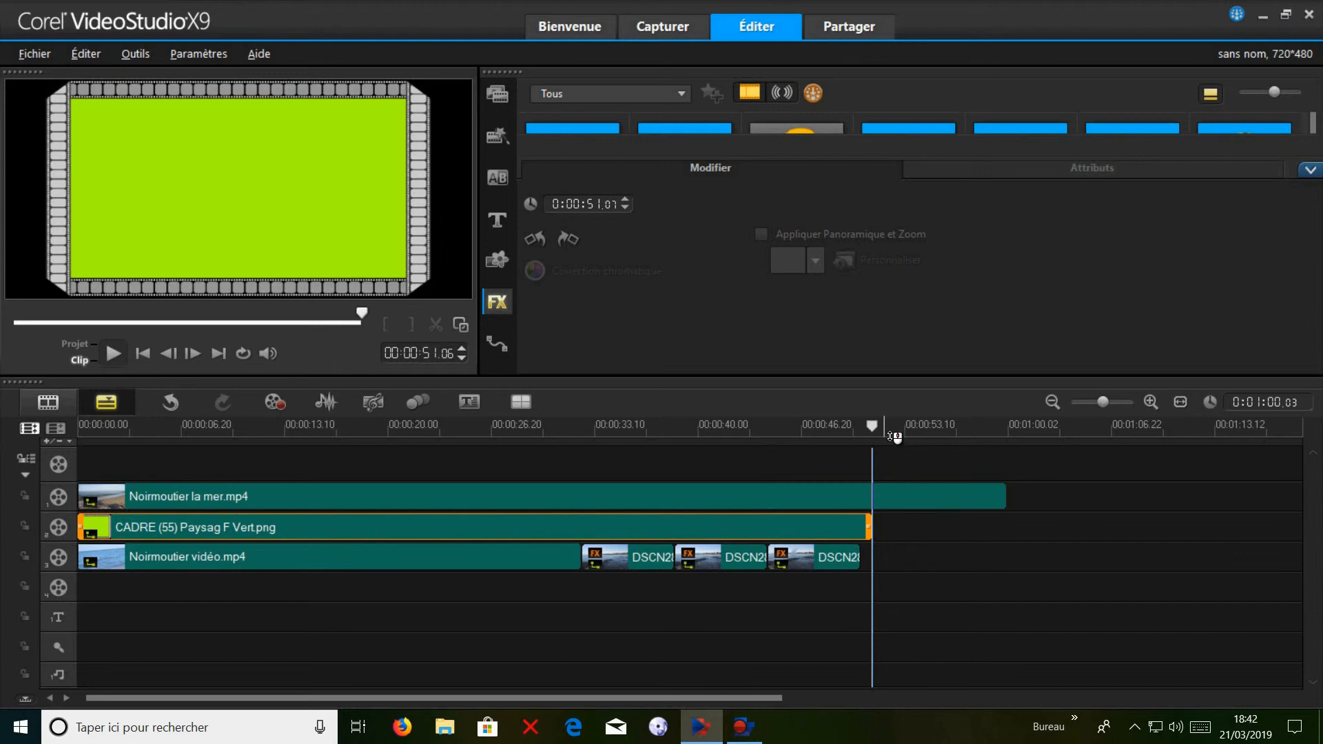
Split the Noirmoutier la mer.mp4 clip at 00:00:56.05 and delete the part after the cut.
left_click(915, 497)
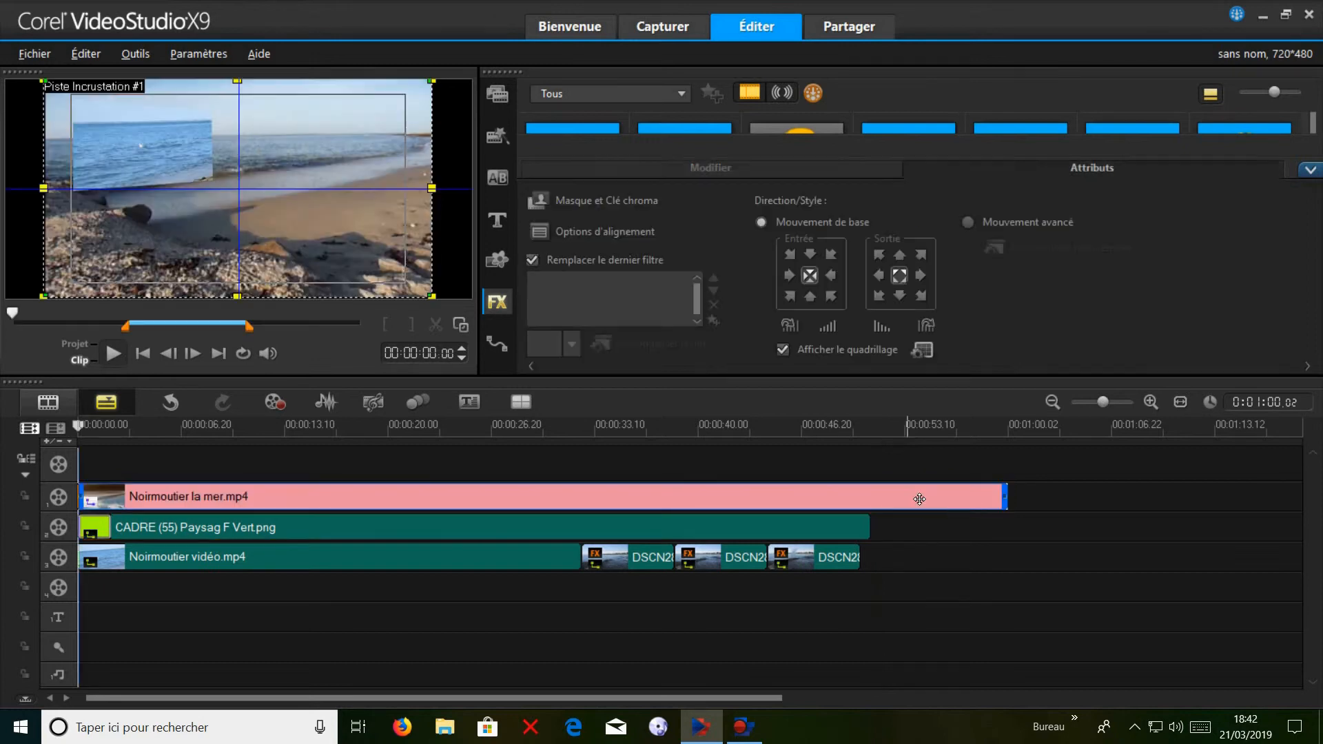
left_click(851, 434)
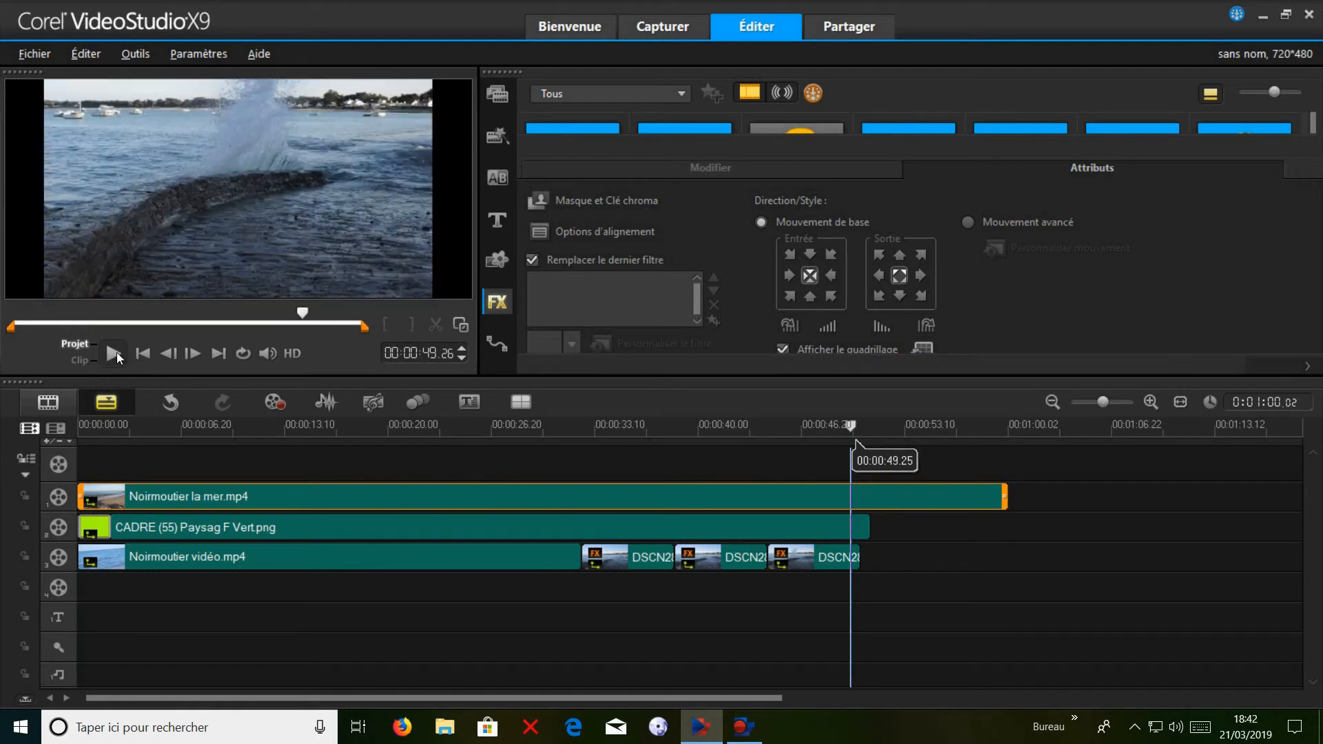
left_click(116, 355)
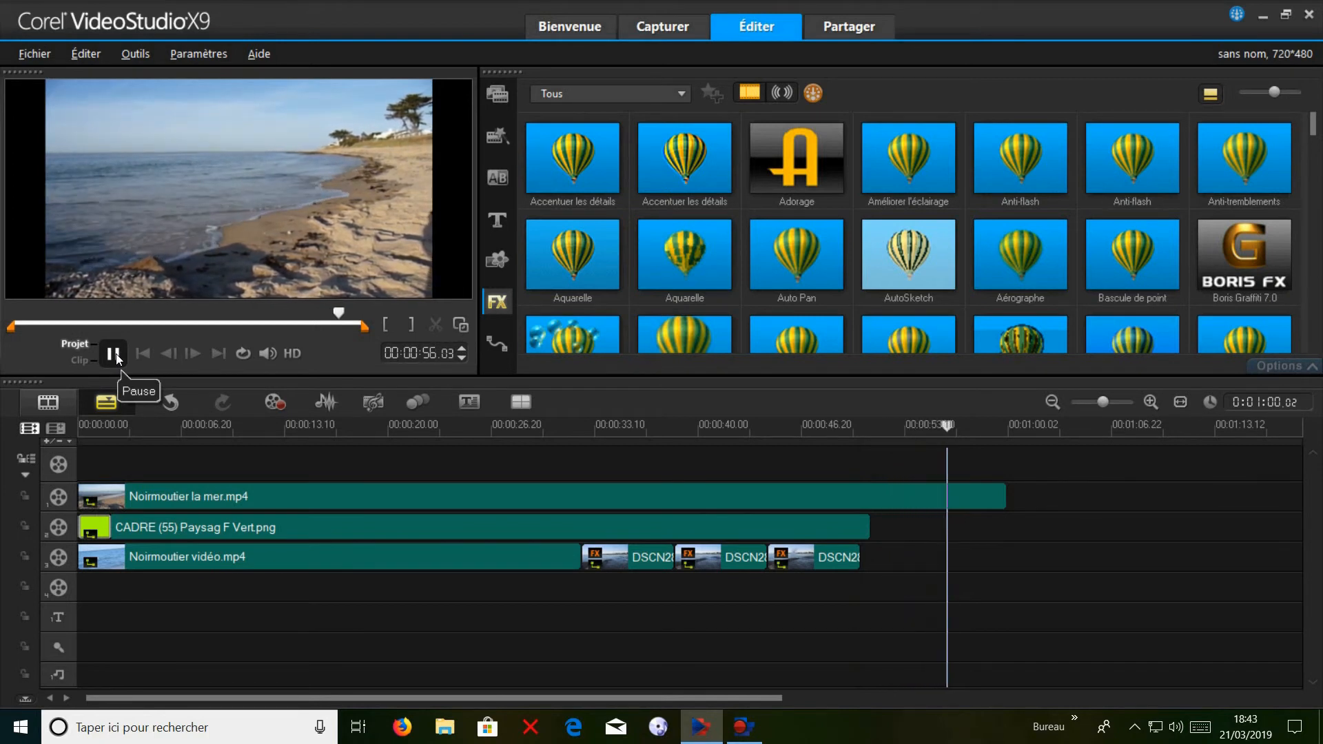
left_click(117, 355)
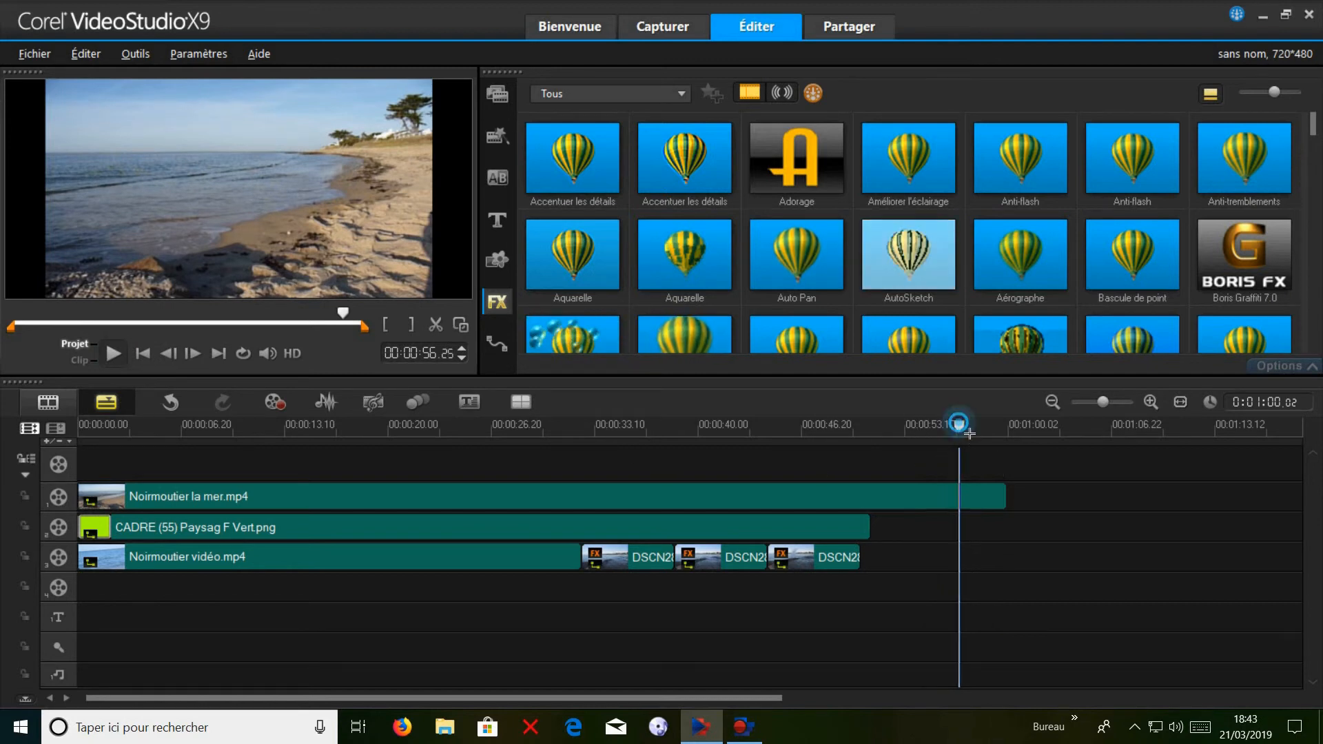
mouse_move(958, 432)
left_mouse_down()
mouse_move(911, 433)
mouse_move(960, 439)
left_mouse_up()
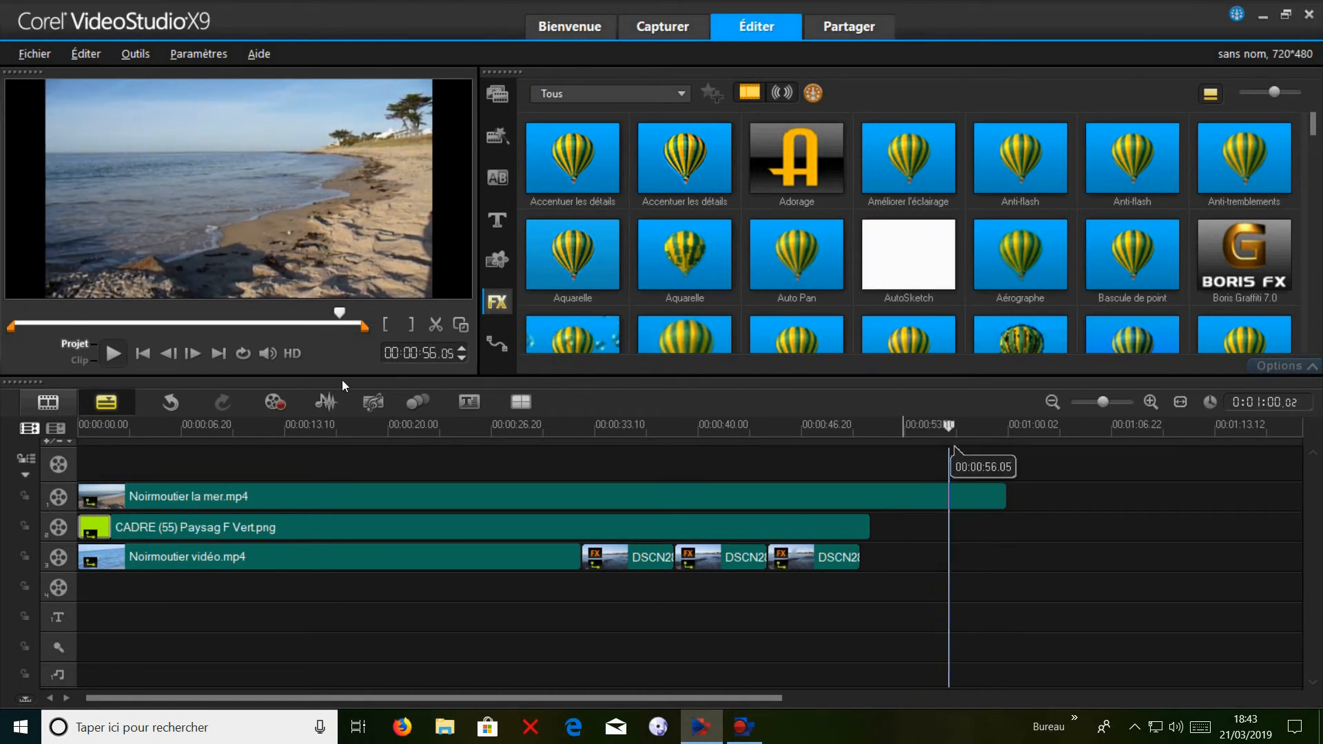
left_click(436, 326)
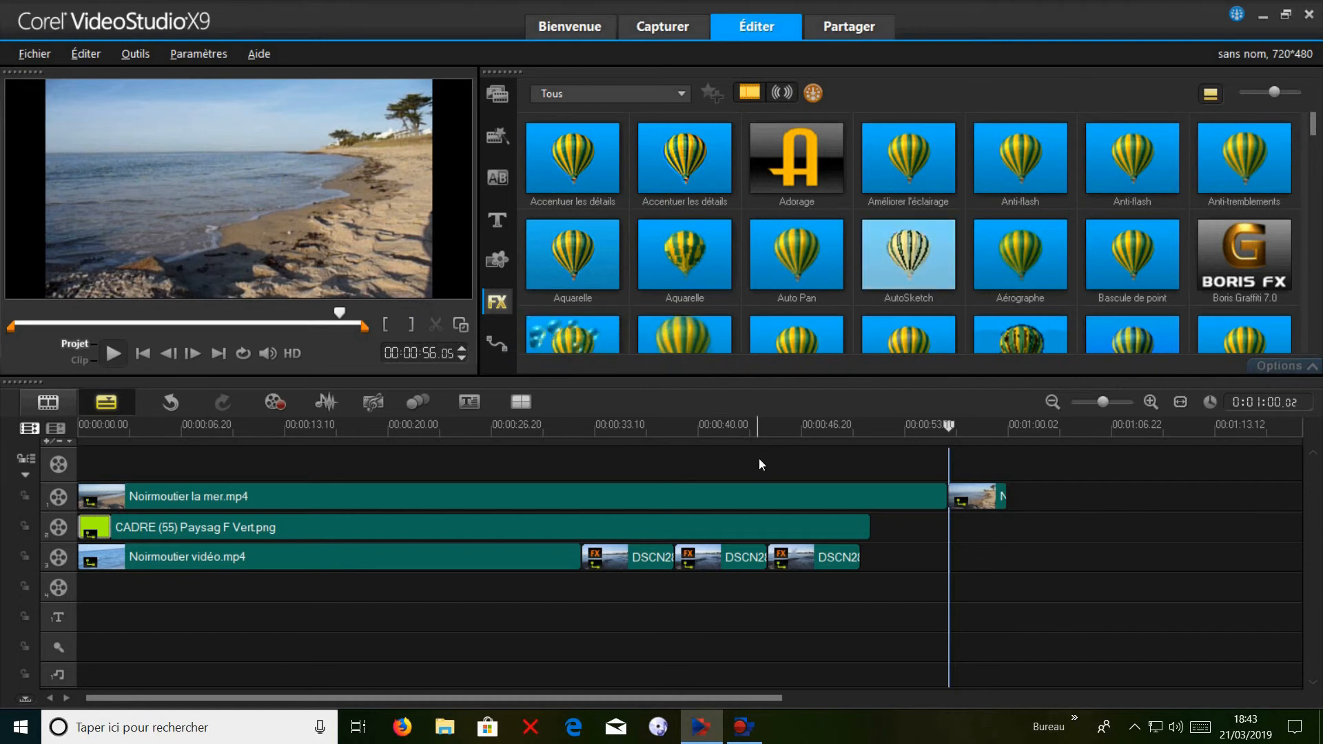
left_click(984, 507)
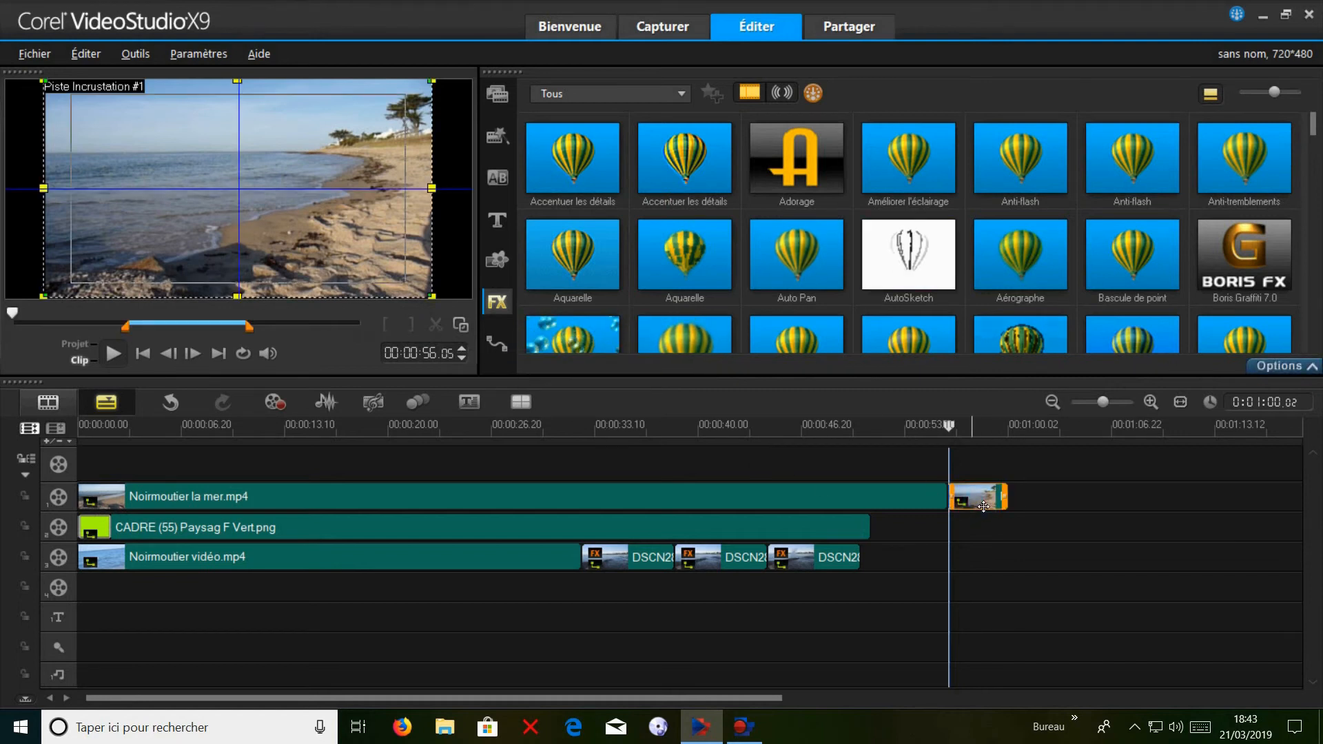
key("Delete")
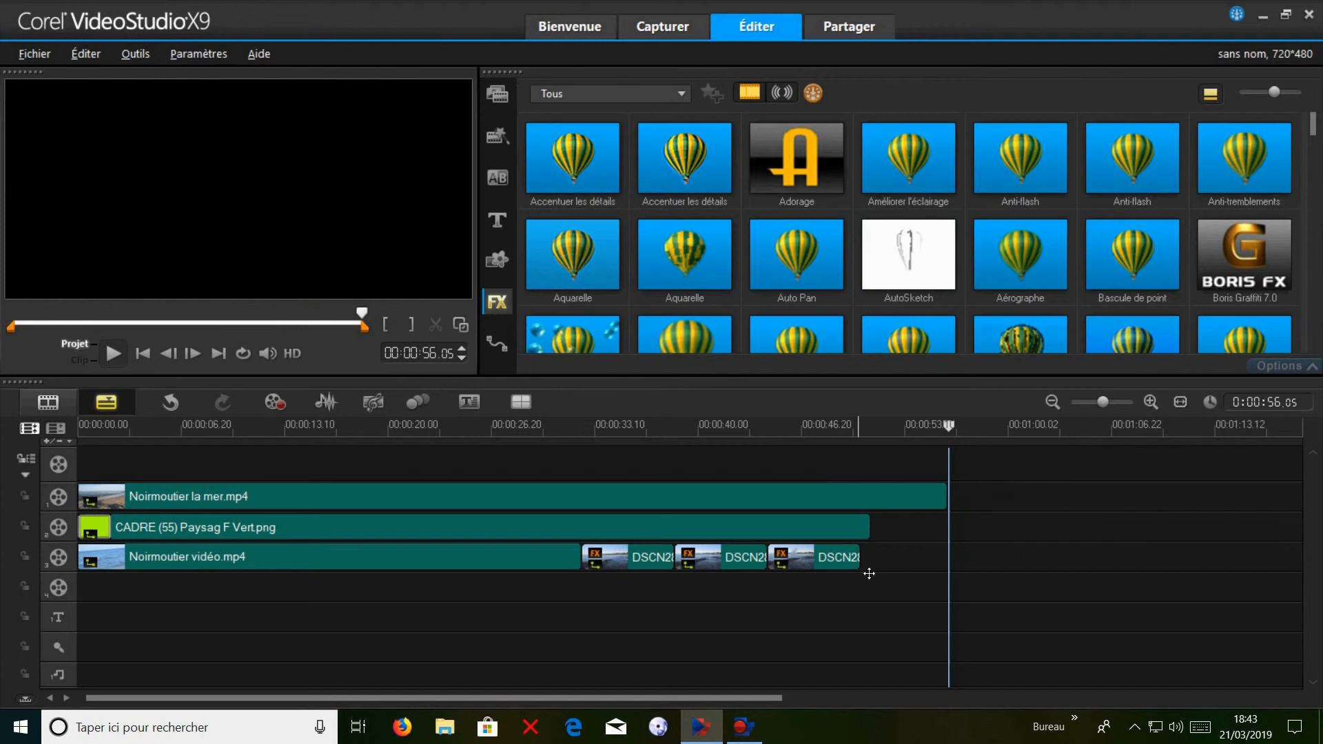
Shrink the DSCN2827.JPG overlay to about 30% of its size and place it inside the film frame.
left_click(829, 575)
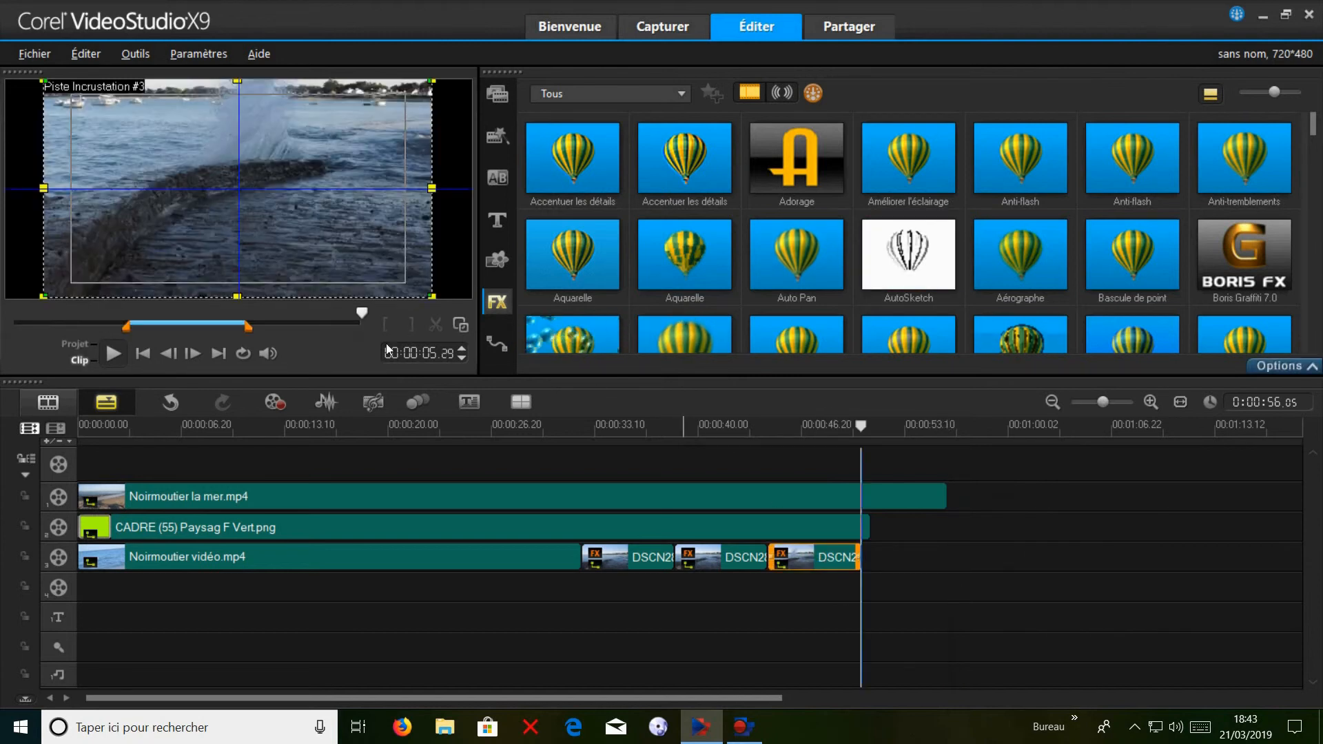
left_click(433, 297)
left_click_drag(433, 298, 163, 149)
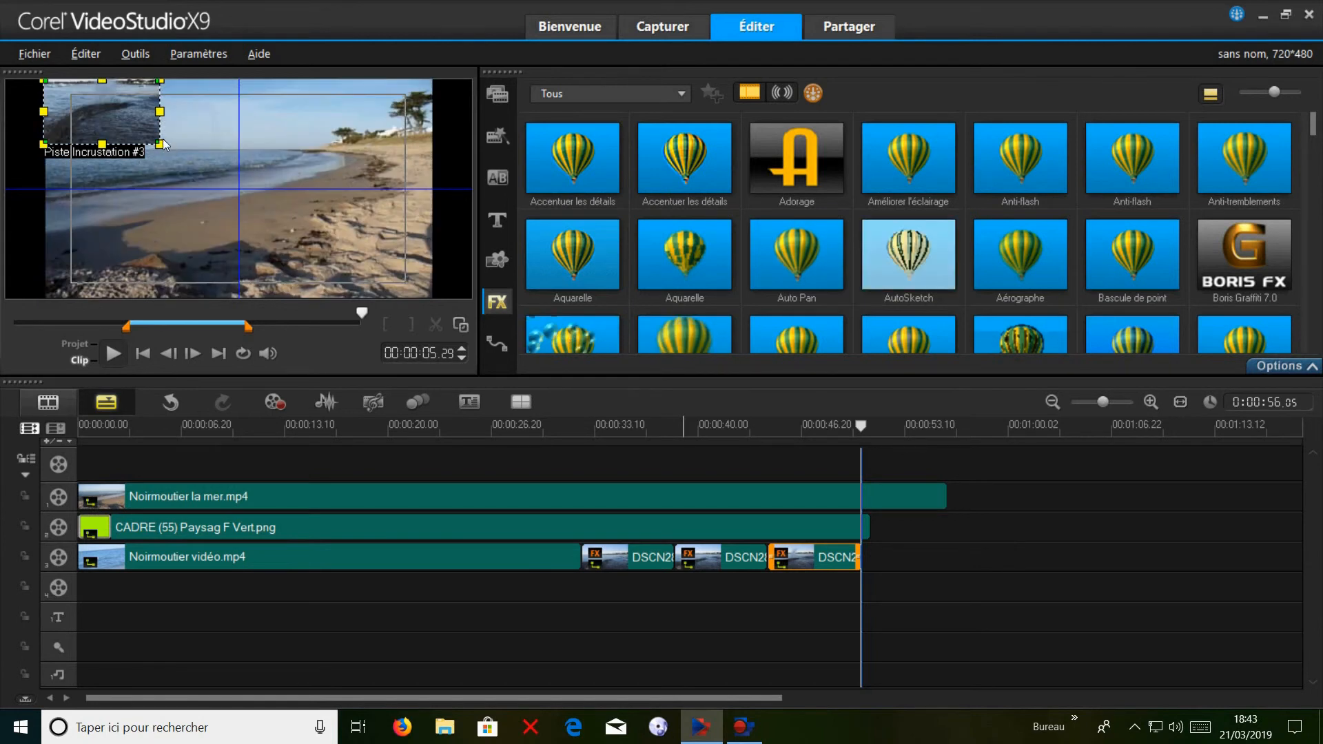
left_click(825, 598)
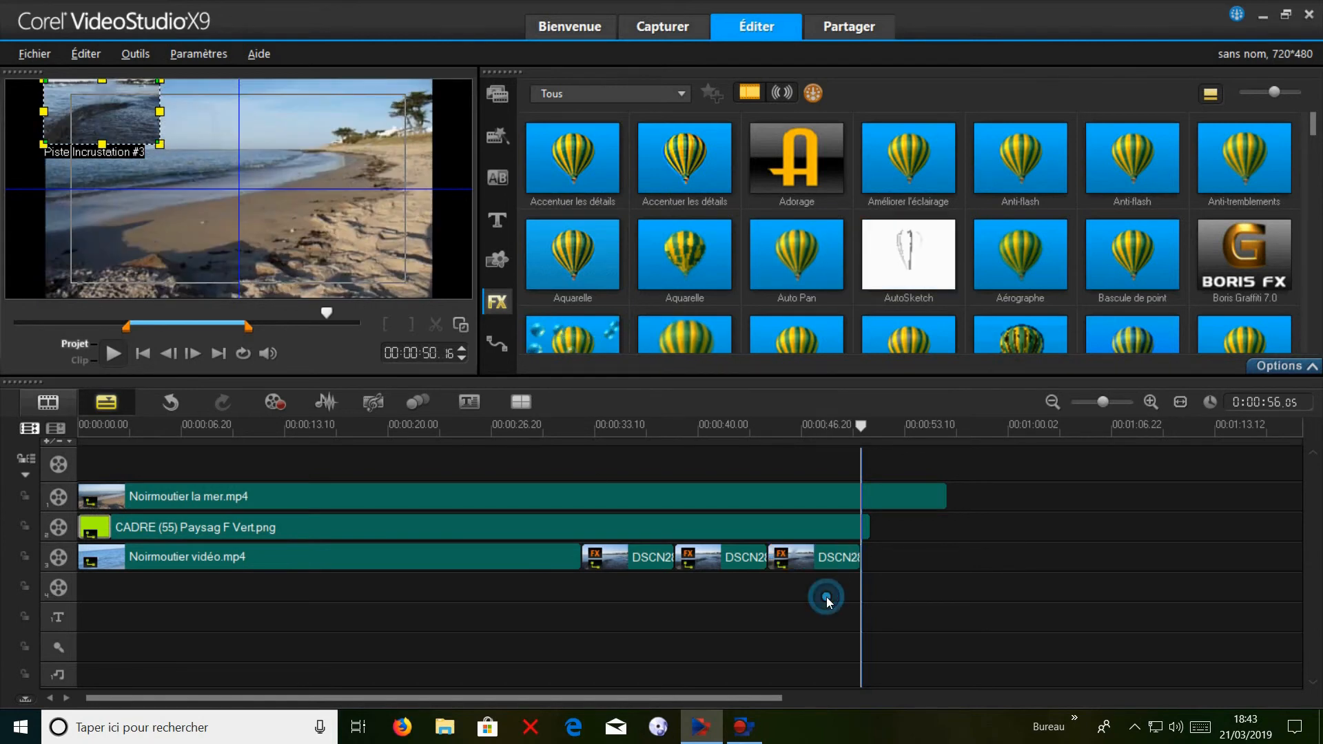
left_click(827, 597)
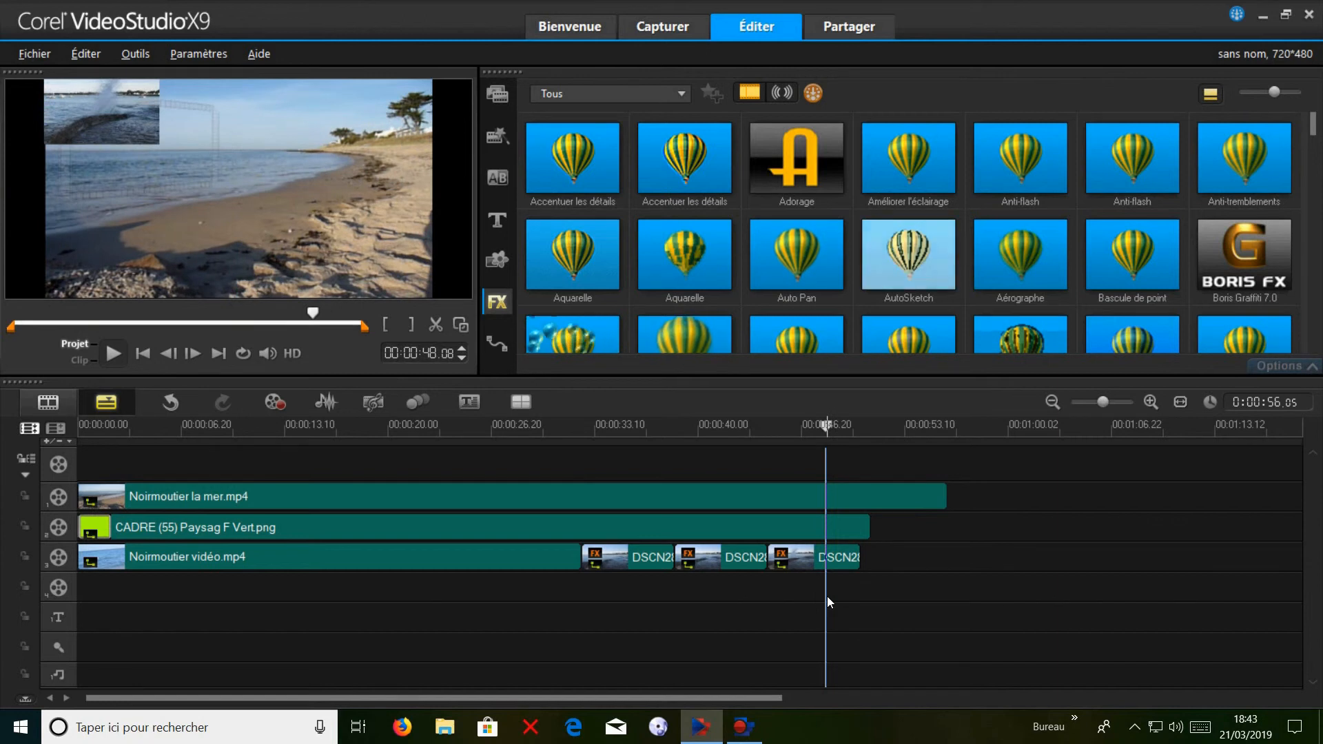
left_click(817, 569)
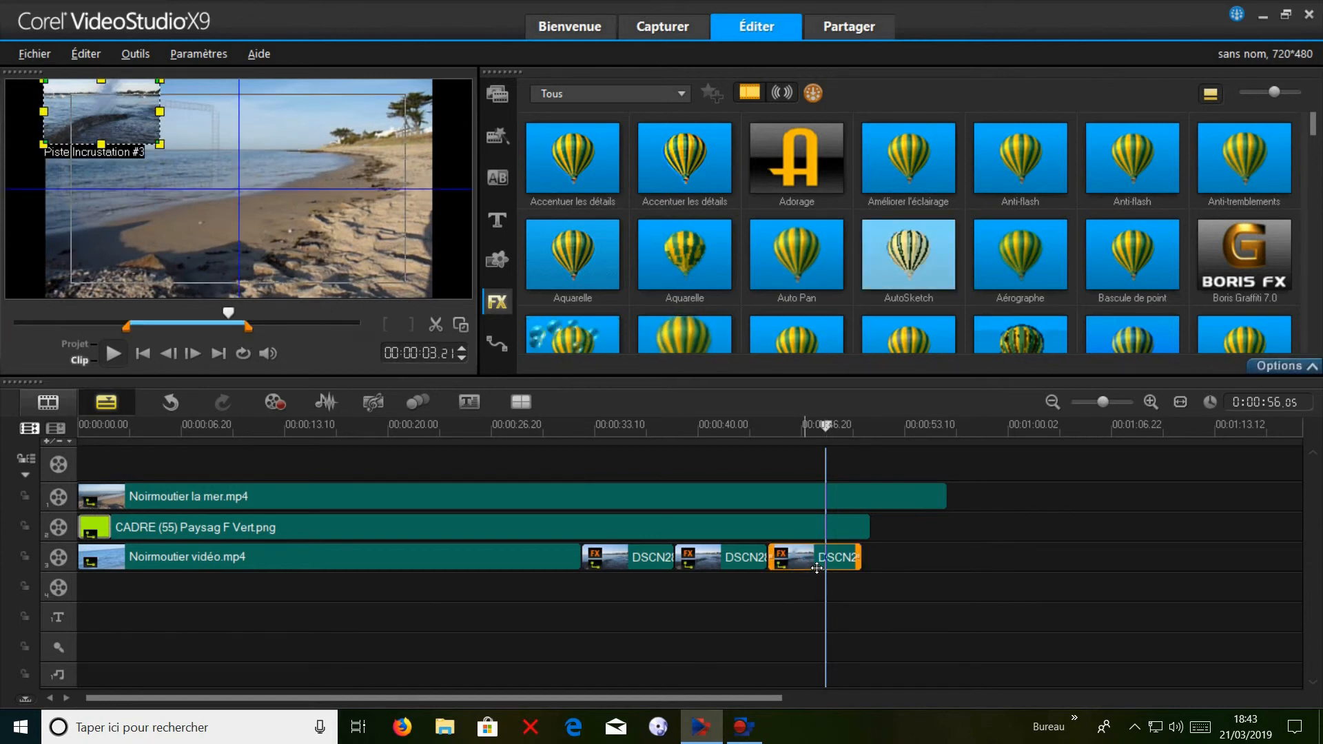
double_click(817, 568)
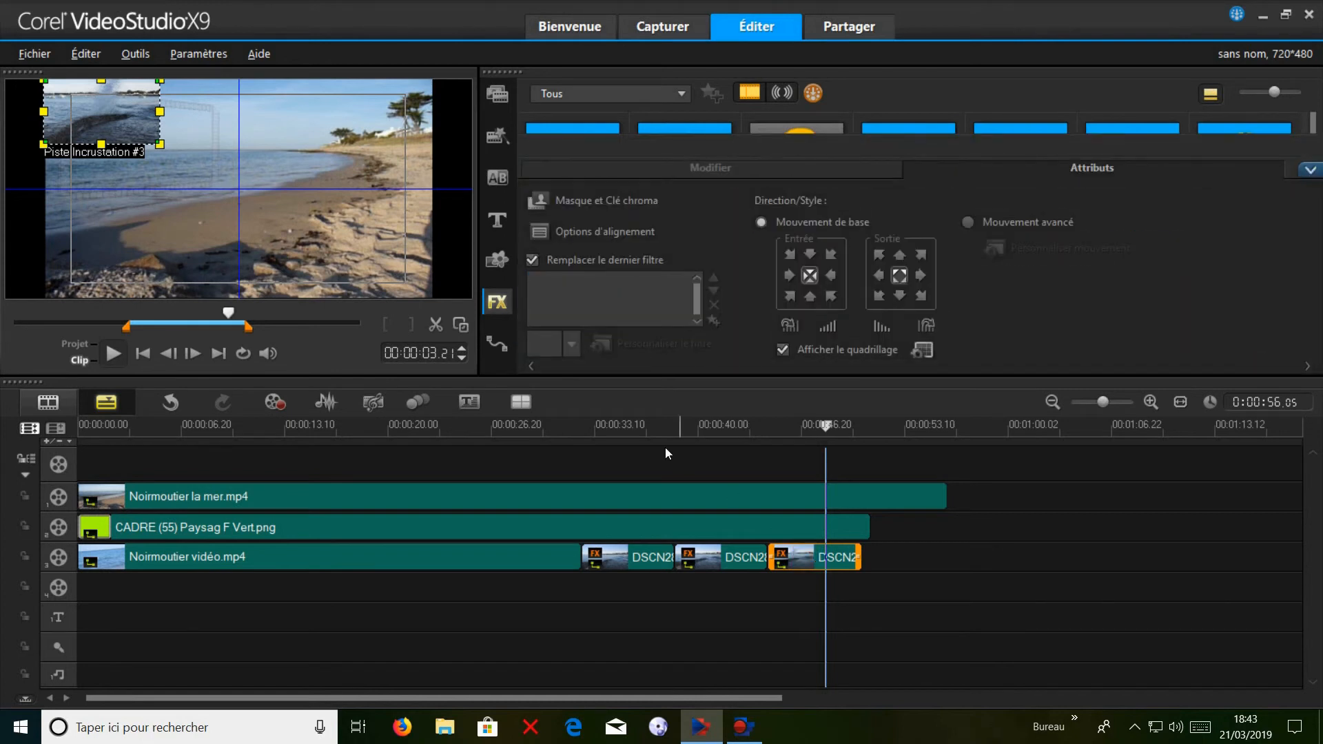
left_click(462, 328)
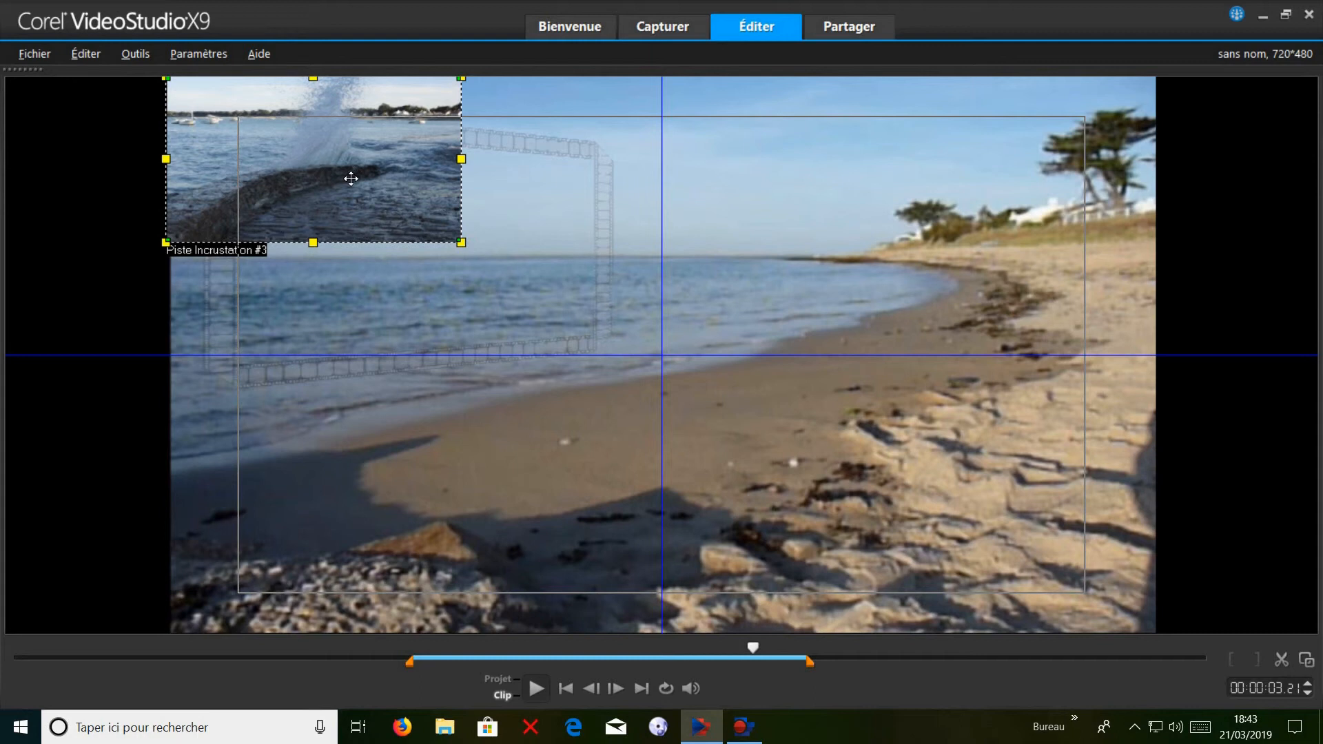
left_click_drag(387, 183, 510, 271)
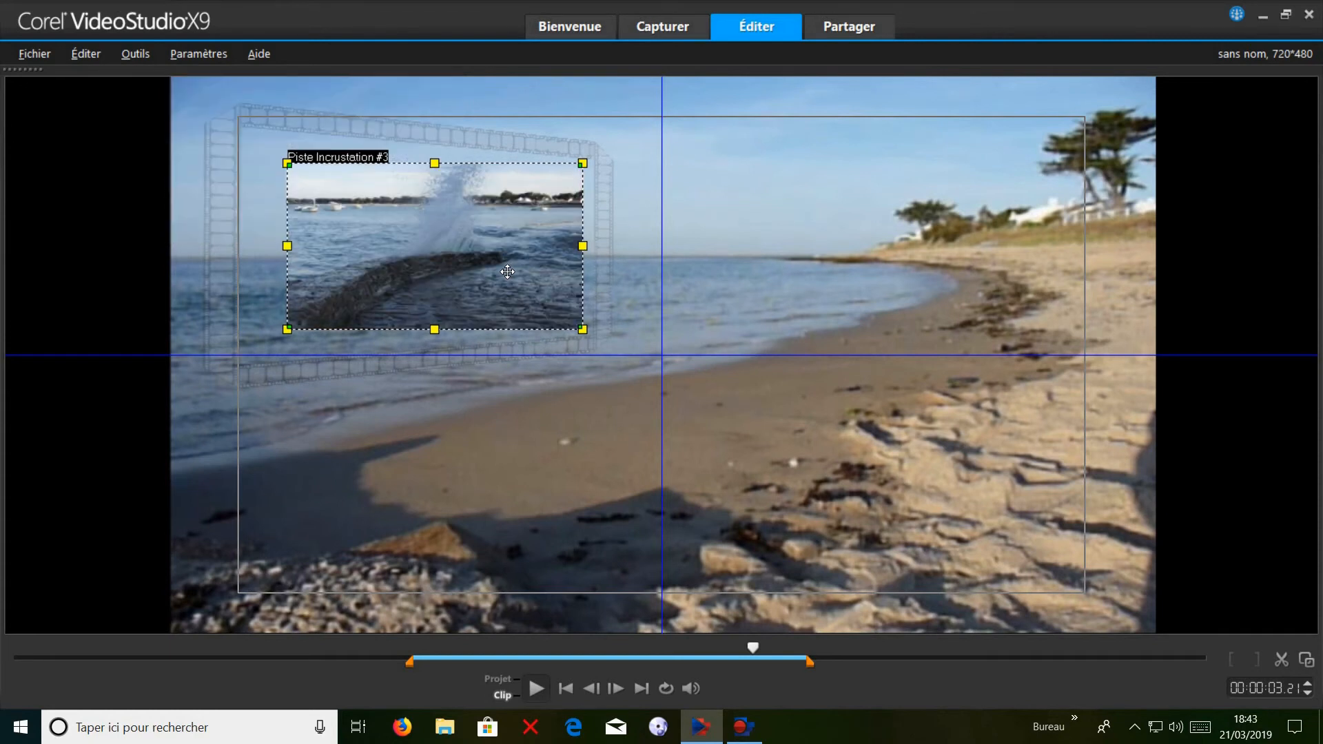
Distort the DSCN2827.JPG overlay so its four corners meet the inner corners of the film frame.
left_click_drag(289, 170, 241, 133)
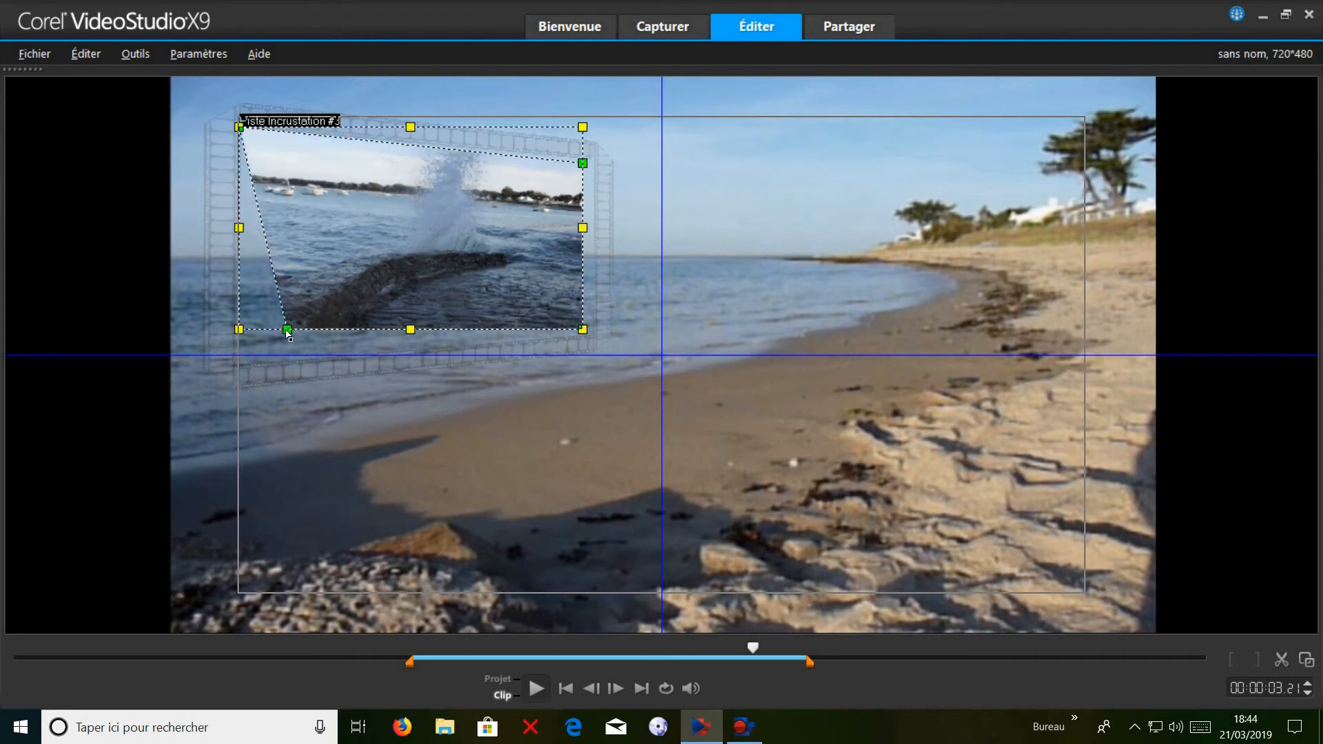
left_click_drag(290, 335, 238, 368)
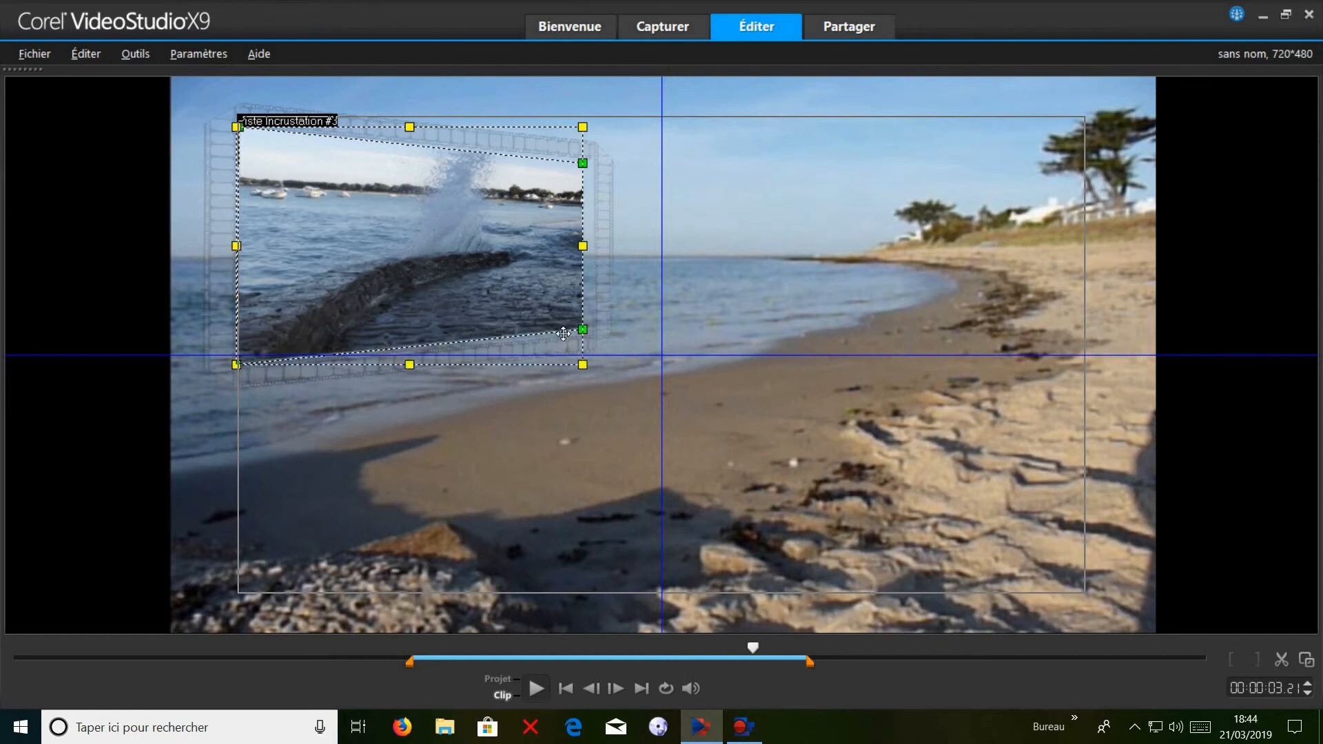
left_click_drag(586, 335, 591, 346)
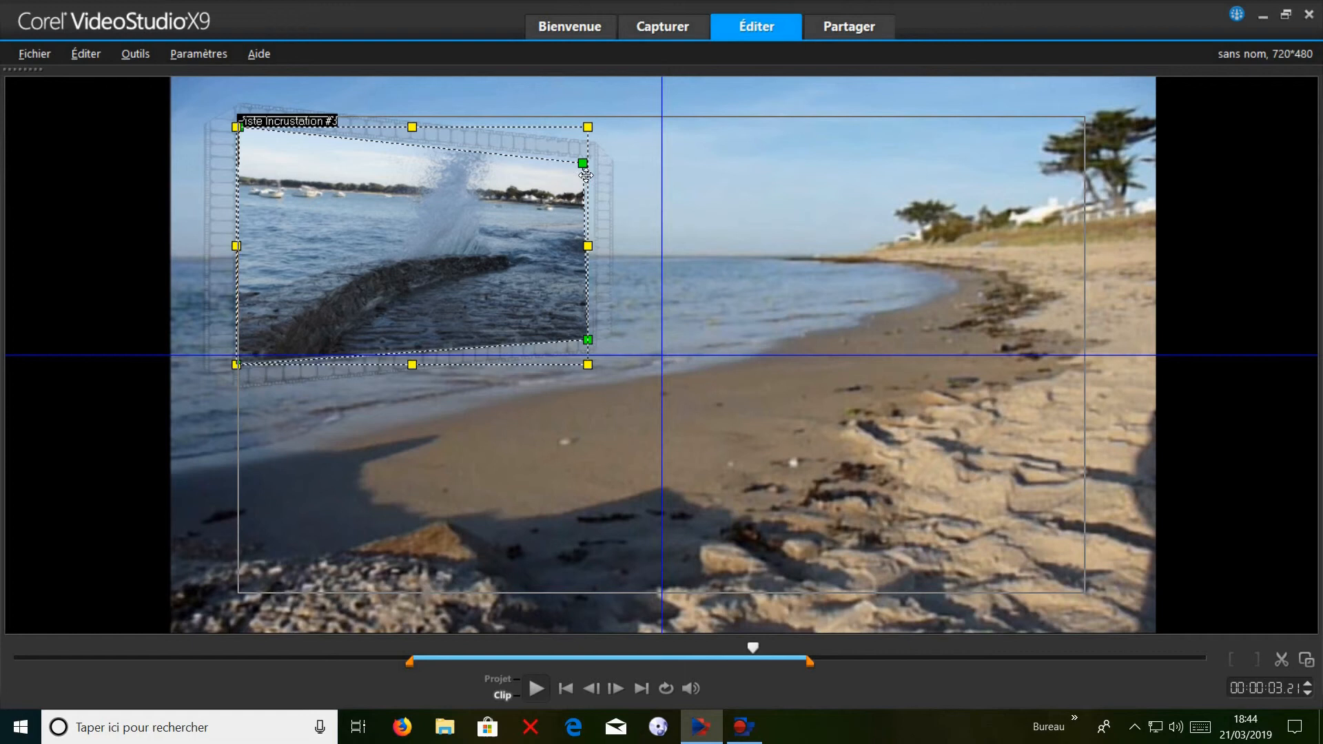
left_click_drag(584, 165, 593, 162)
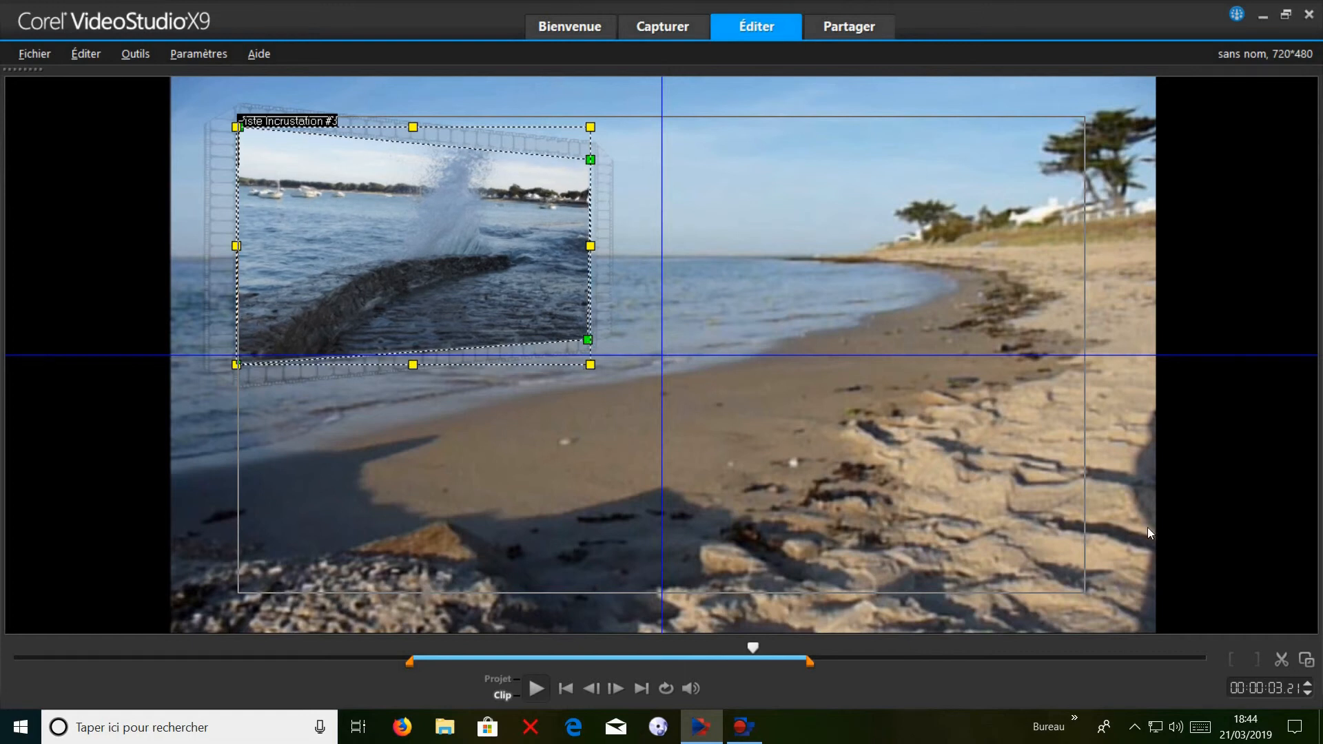
left_click(1307, 663)
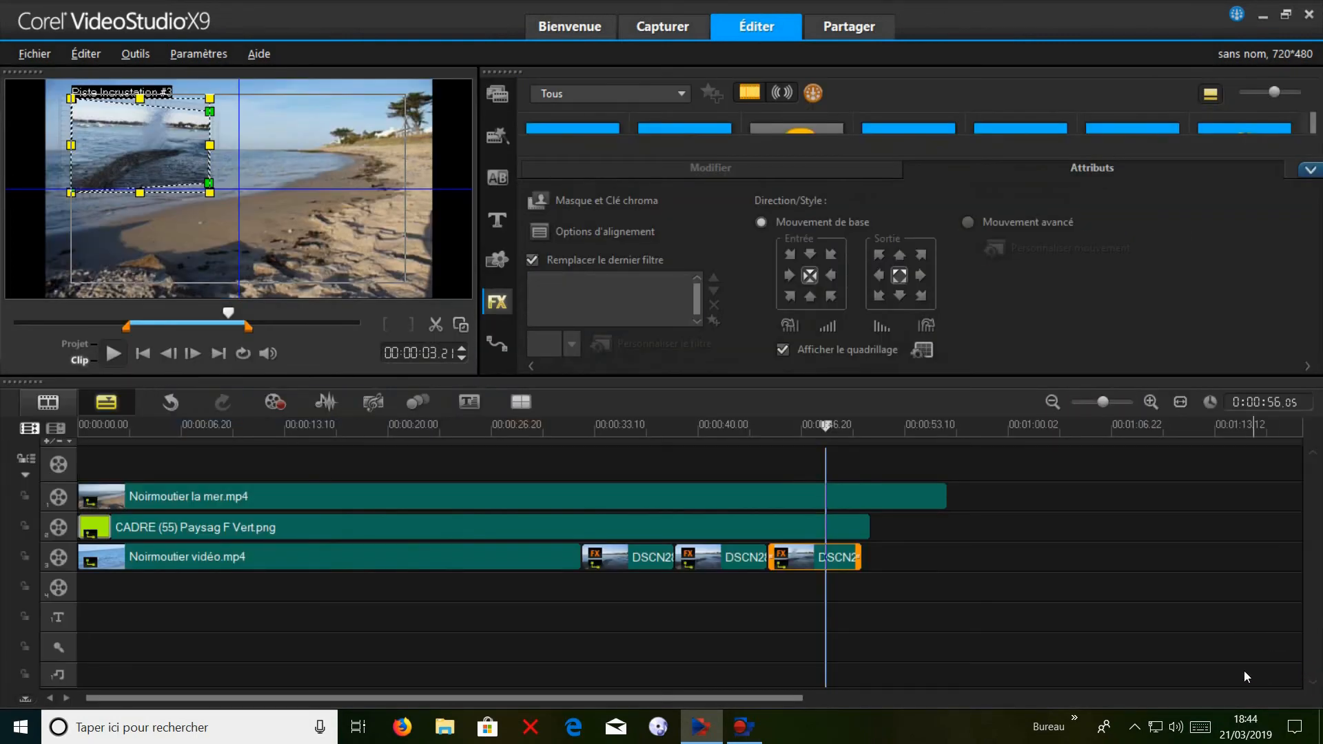
Check the frame clip's exit effect and apply a fade-out to the DSCN2827.JPG photo.
left_click(843, 537)
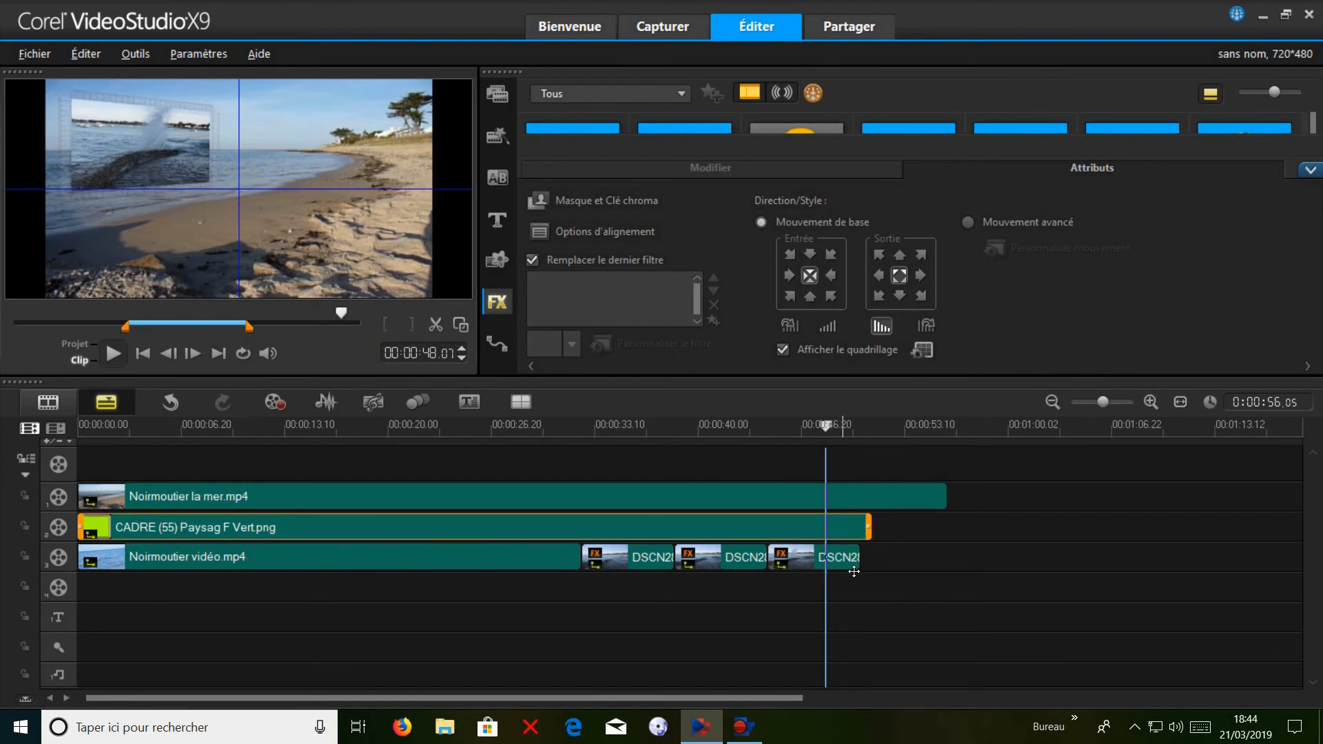
left_click(854, 570)
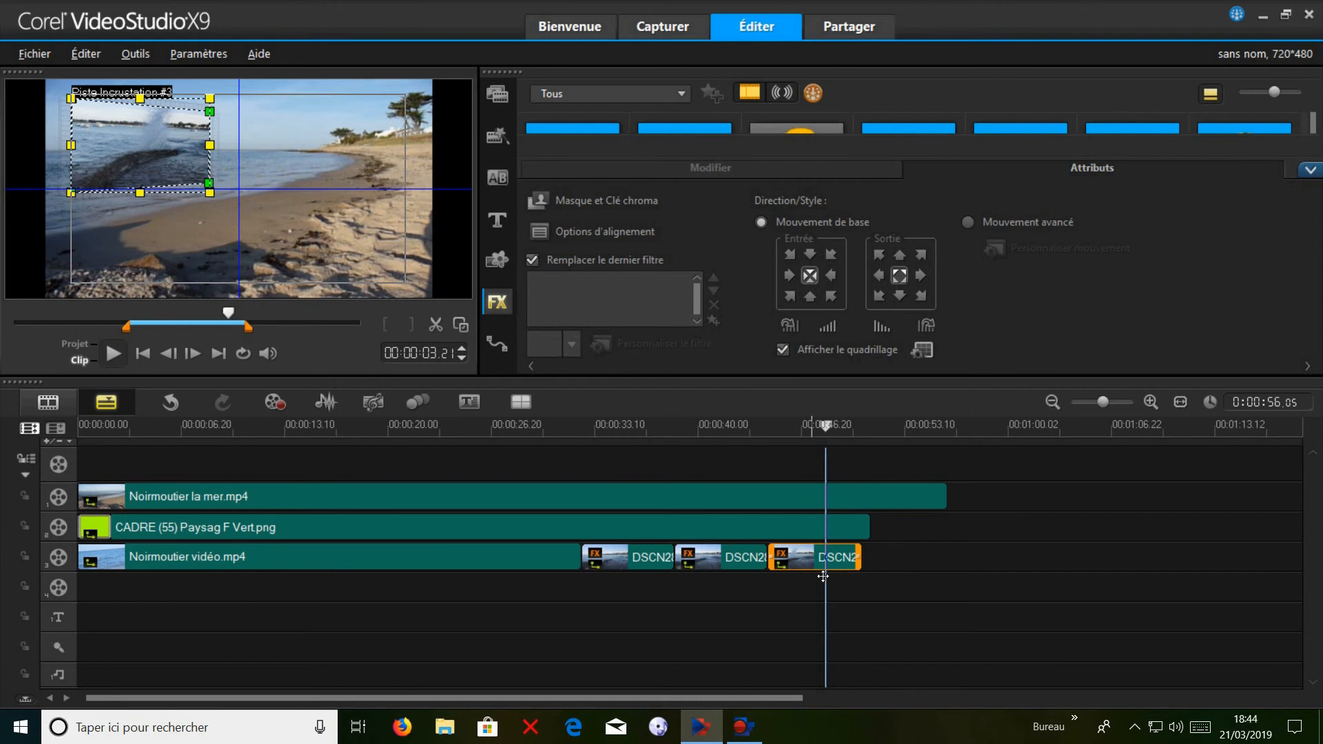
left_click(874, 328)
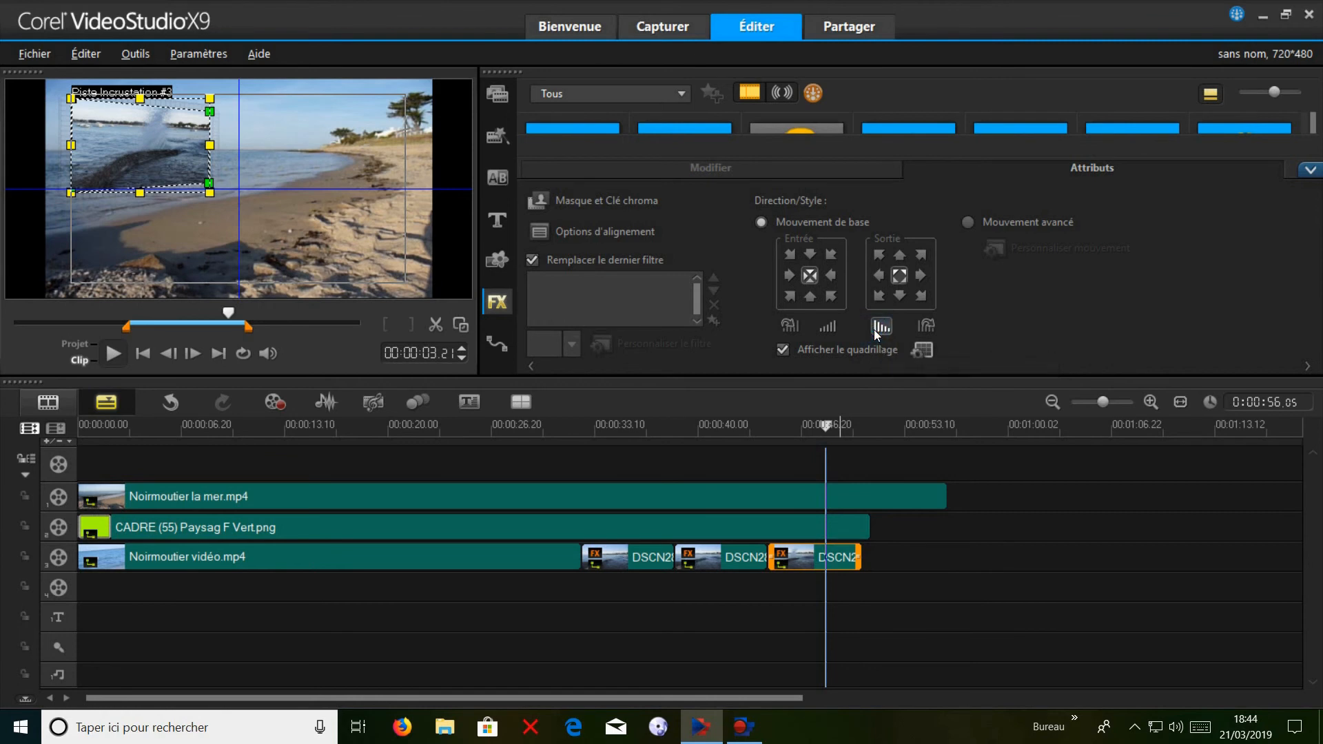
left_click(856, 591)
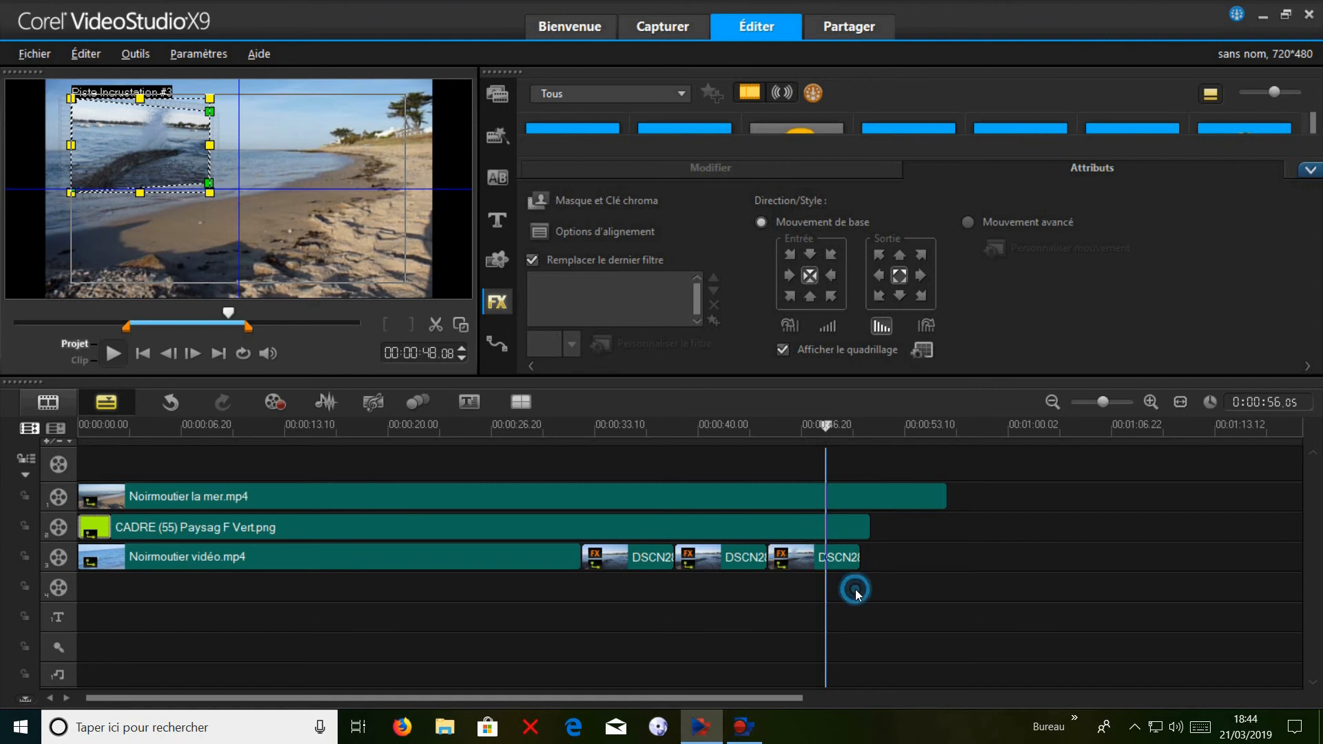
Play the project from about 29 seconds to preview the transition from the framed video to the photos.
left_click(534, 426)
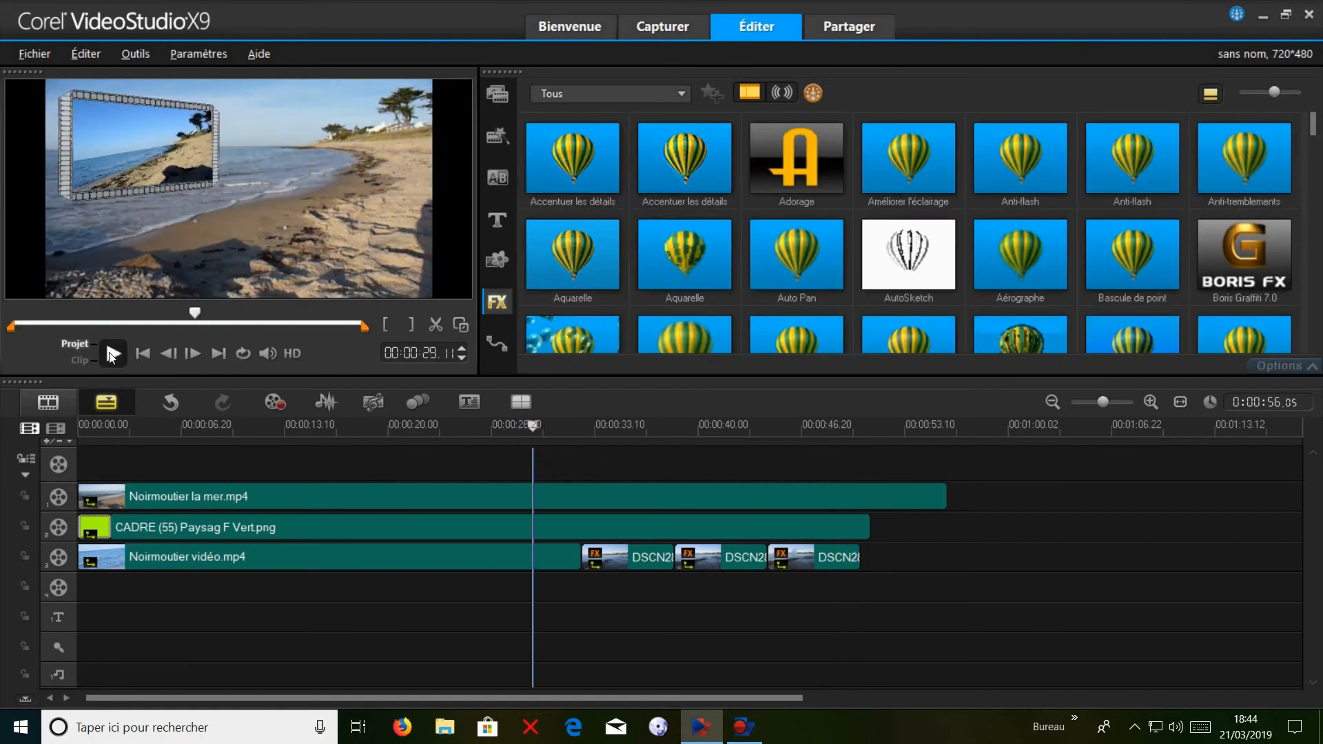
left_click(114, 355)
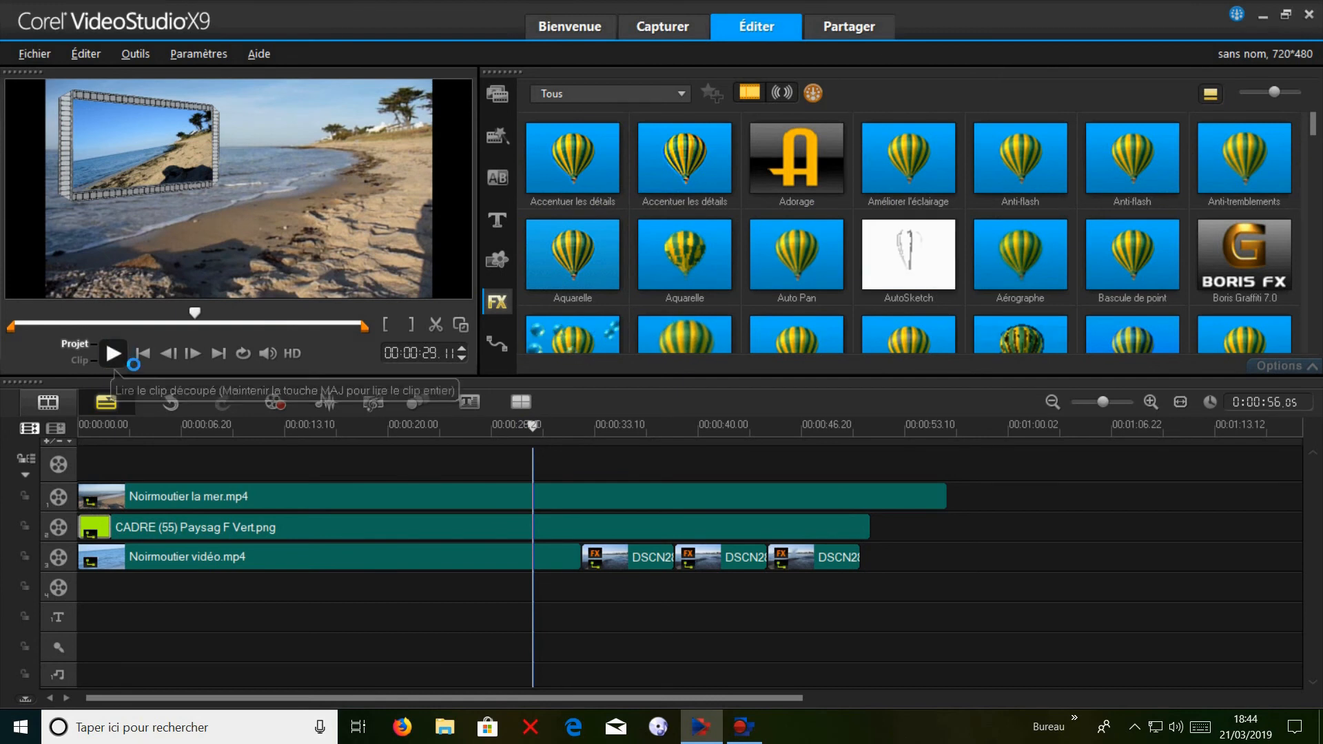